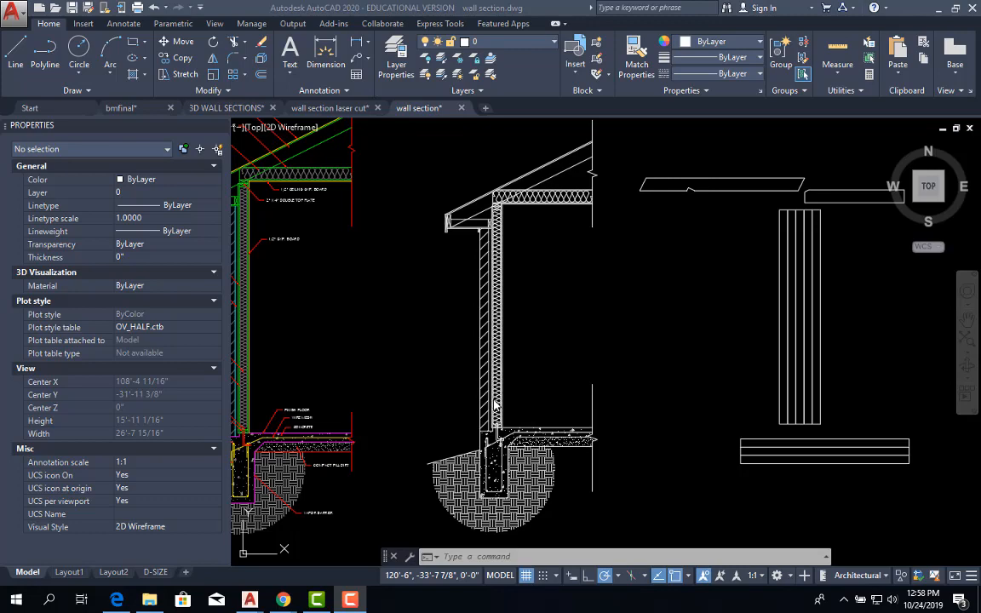
- Examine the multileader notes on the annotated wall section, selecting the 2" X 4" BLOCKOUT @ 24" O.C. note to check its style settings
{"action": "scroll", "coordinate": [334, 300], "scroll_direction": "up", "scroll_amount": 6}
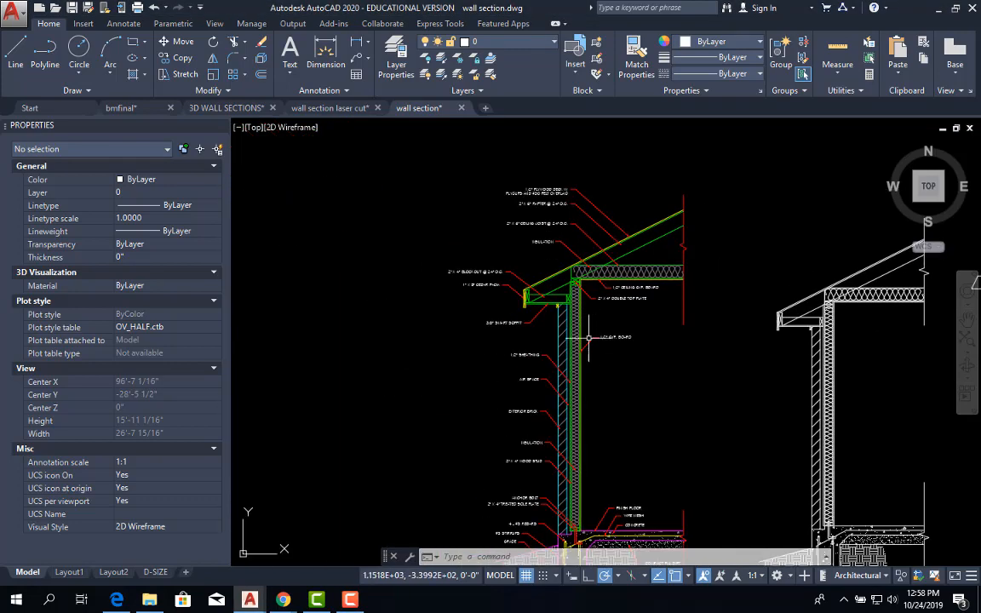
{"action": "middle_click_drag", "start_coordinate": [448, 412], "coordinate": [692, 539]}
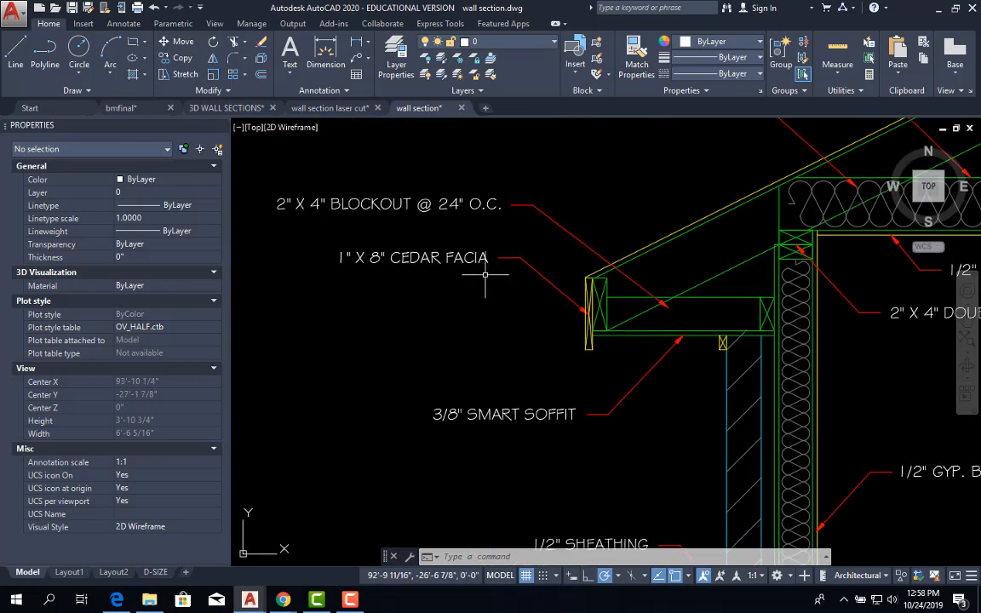
{"action": "left_click", "coordinate": [499, 217]}
{"action": "left_click", "coordinate": [465, 196]}
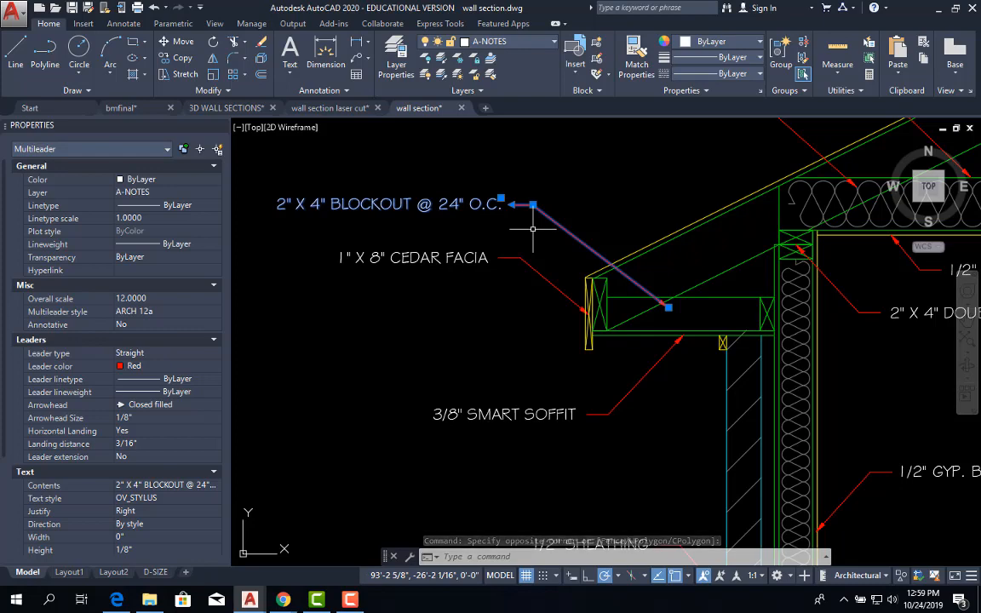
{"action": "scroll", "coordinate": [554, 238], "scroll_direction": "down", "scroll_amount": 2}
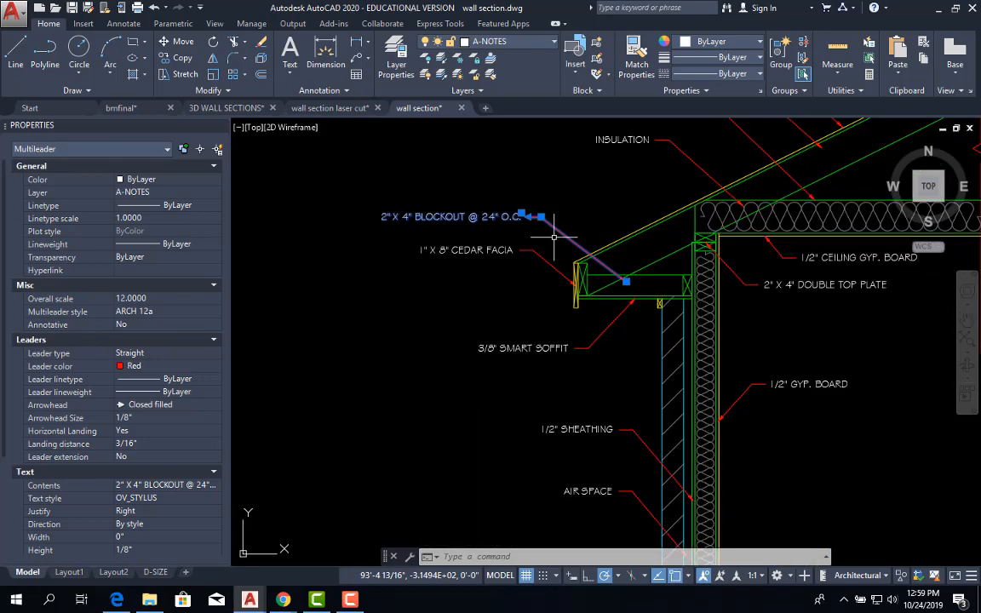
{"action": "scroll", "coordinate": [553, 238], "scroll_direction": "down", "scroll_amount": 2}
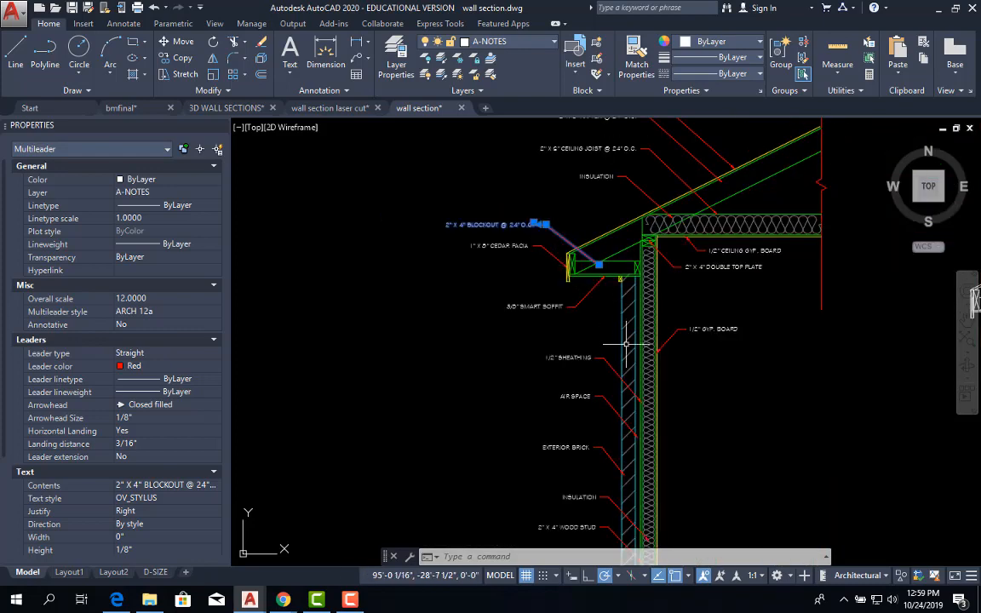
{"action": "middle_click_drag", "start_coordinate": [626, 344], "coordinate": [530, 338]}
{"action": "scroll", "coordinate": [530, 336], "scroll_direction": "up", "scroll_amount": 2}
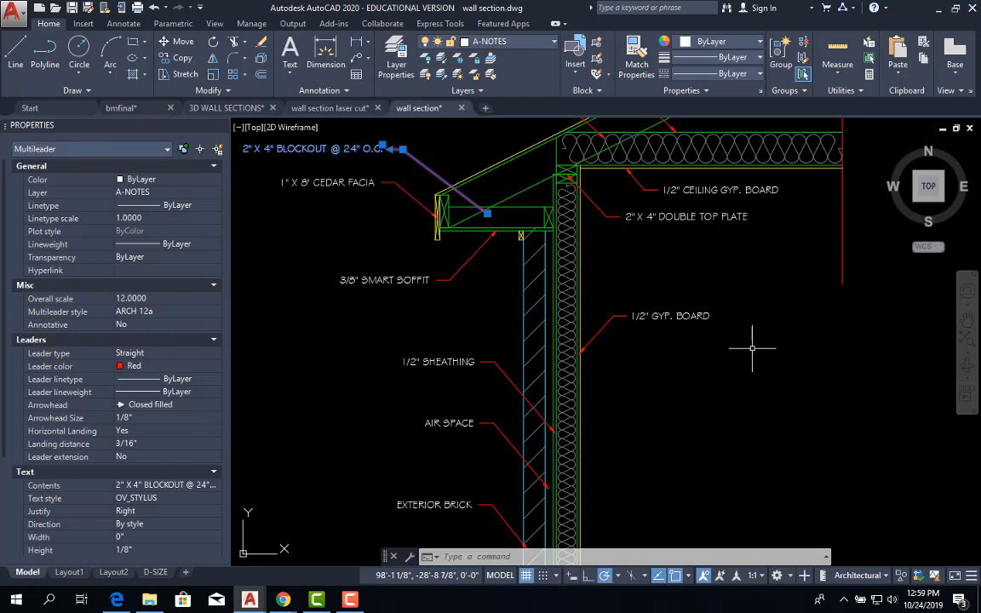
{"action": "left_click", "coordinate": [691, 335]}
{"action": "key", "text": "Escape"}
- Copy the entire white, unannotated wall section to the clipboard
{"action": "scroll", "coordinate": [691, 335], "scroll_direction": "down", "scroll_amount": 2}
{"action": "scroll", "coordinate": [405, 241], "scroll_direction": "down", "scroll_amount": 8}
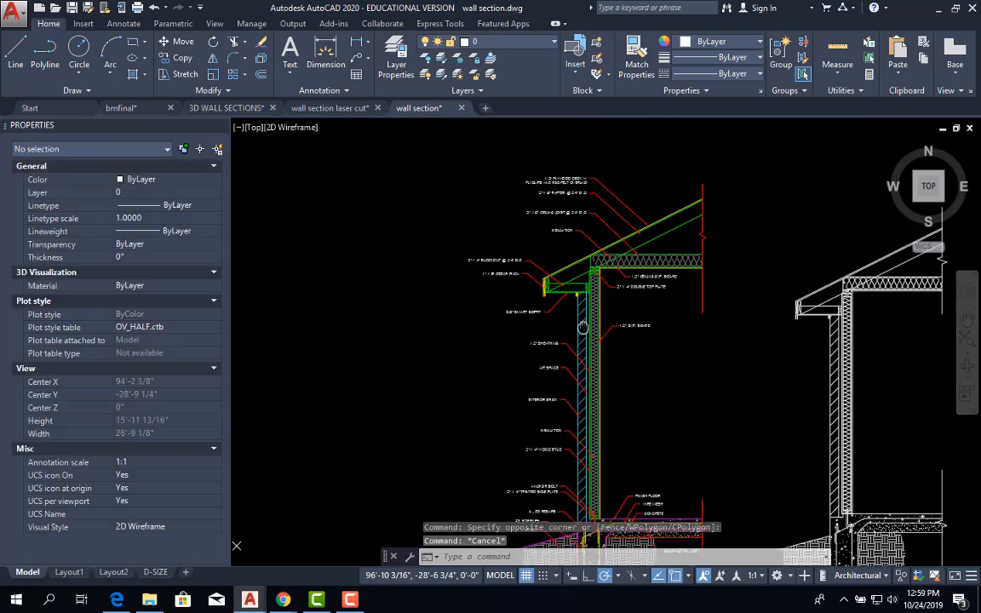
{"action": "left_click", "coordinate": [657, 391]}
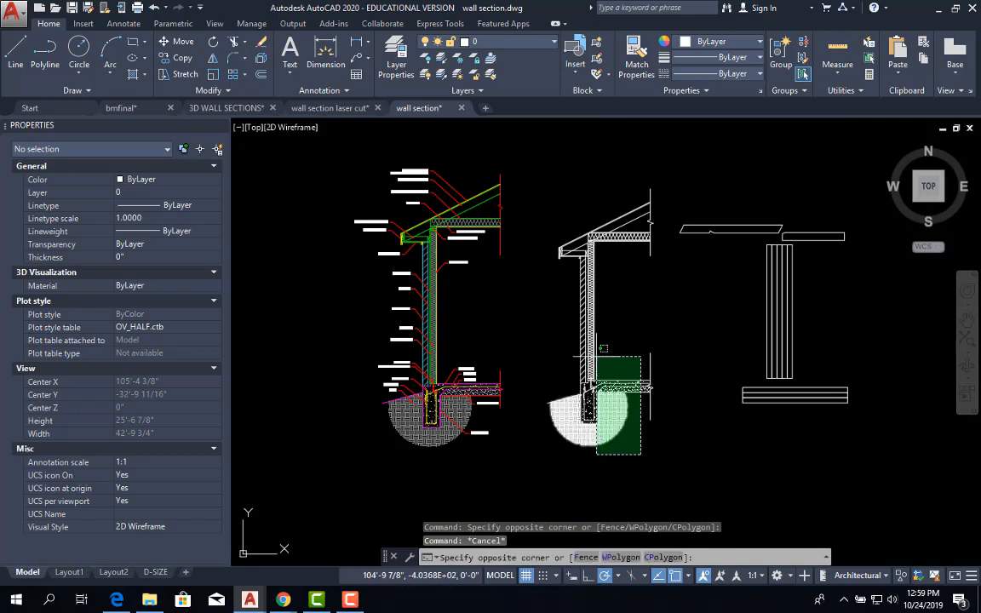
{"action": "left_click", "coordinate": [584, 515]}
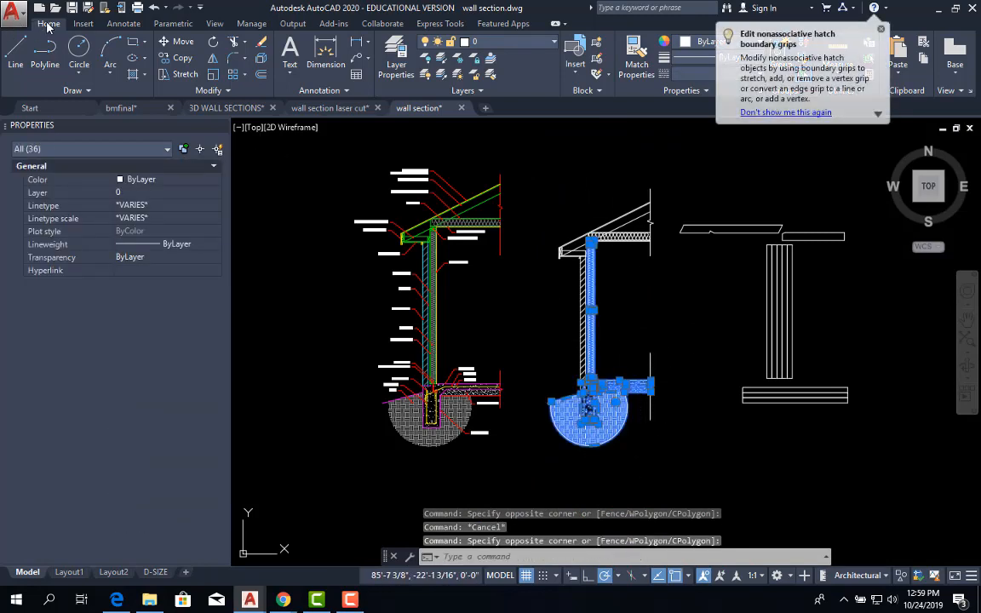
{"action": "left_click", "coordinate": [656, 173]}
{"action": "left_click", "coordinate": [533, 460]}
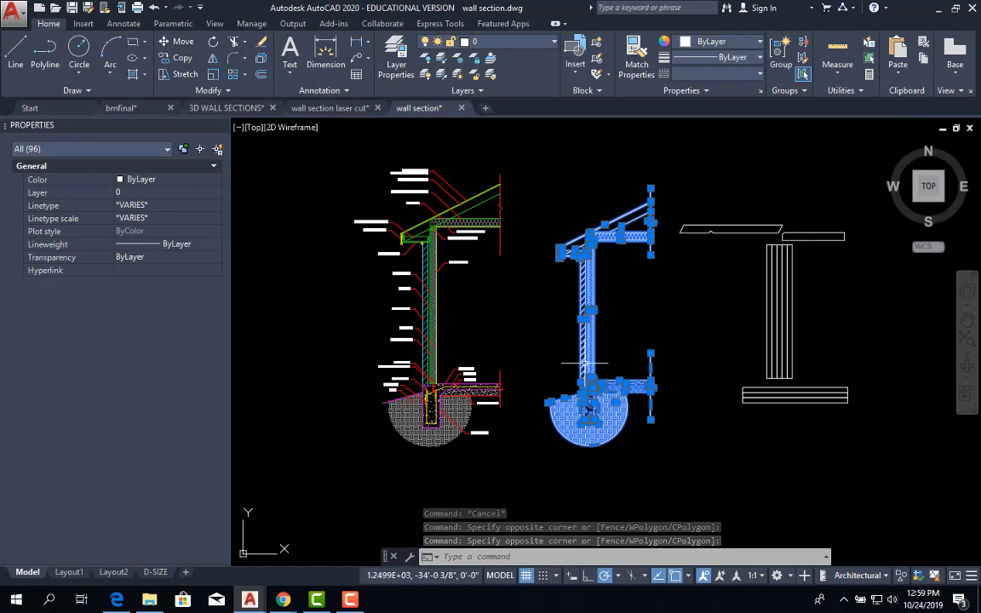
{"action": "key", "text": "ctrl+c"}
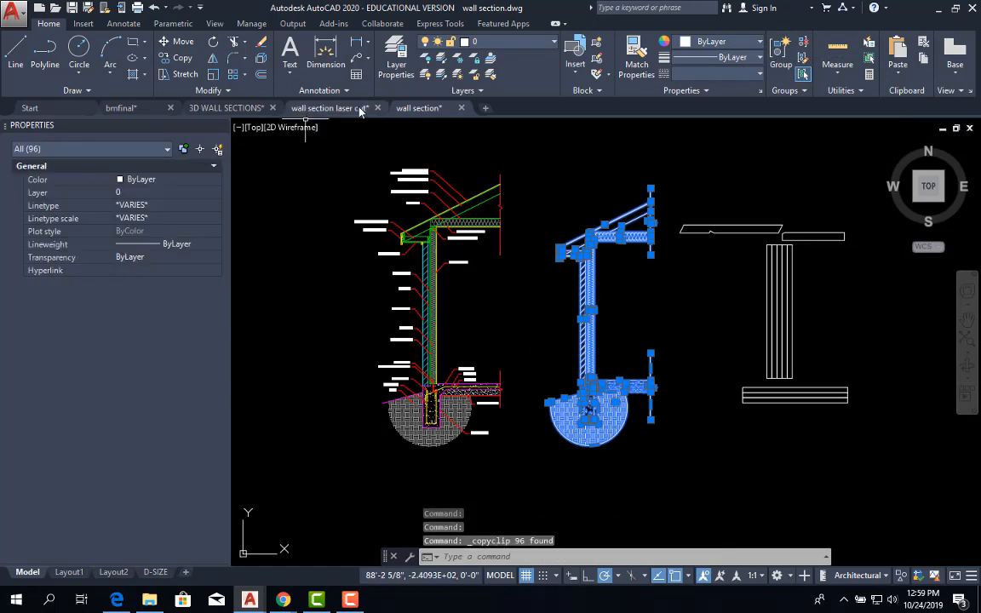
- Switch to the wall section laser cut drawing and find empty space beside the red curved profile
{"action": "left_click", "coordinate": [334, 110]}
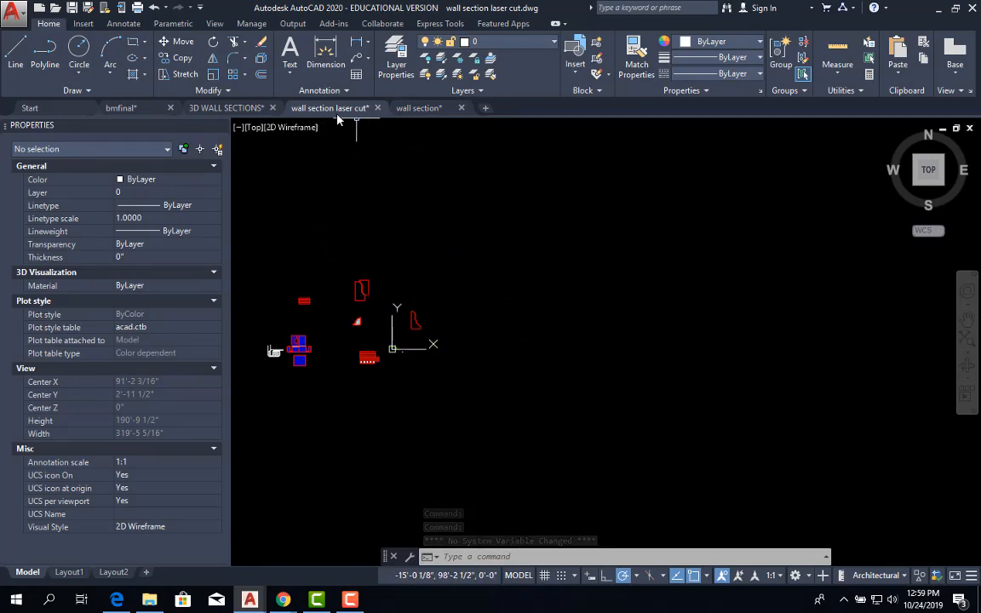
{"action": "mouse_move", "coordinate": [331, 112]}
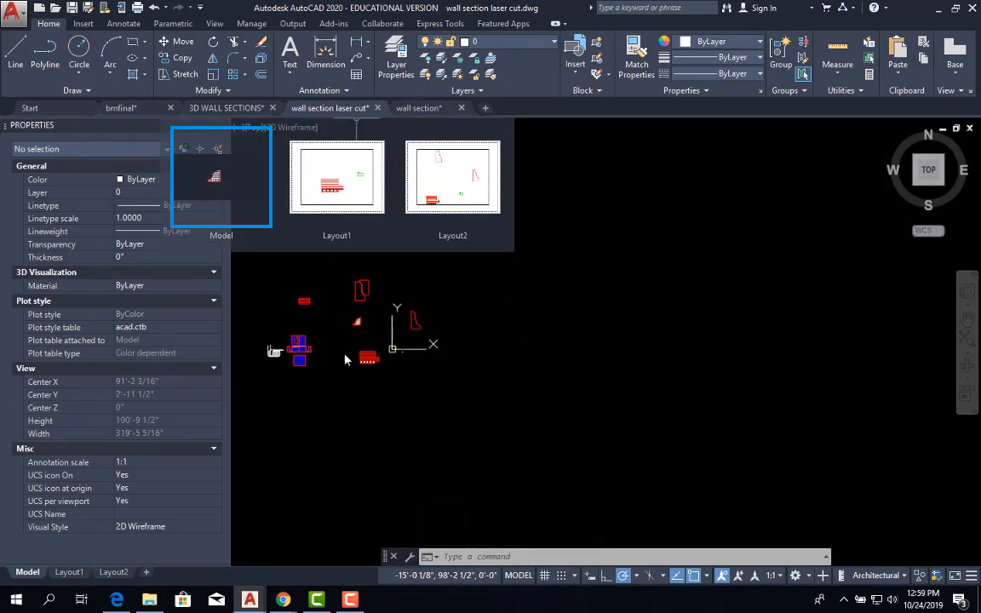
{"action": "scroll", "coordinate": [307, 333], "scroll_direction": "up", "scroll_amount": 4}
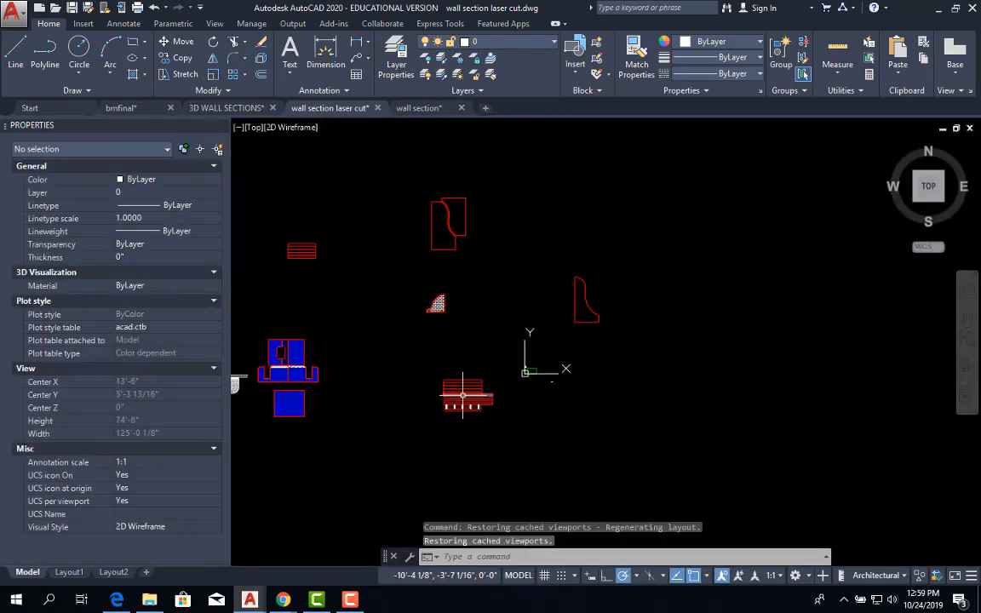
{"action": "scroll", "coordinate": [465, 392], "scroll_direction": "up", "scroll_amount": 4}
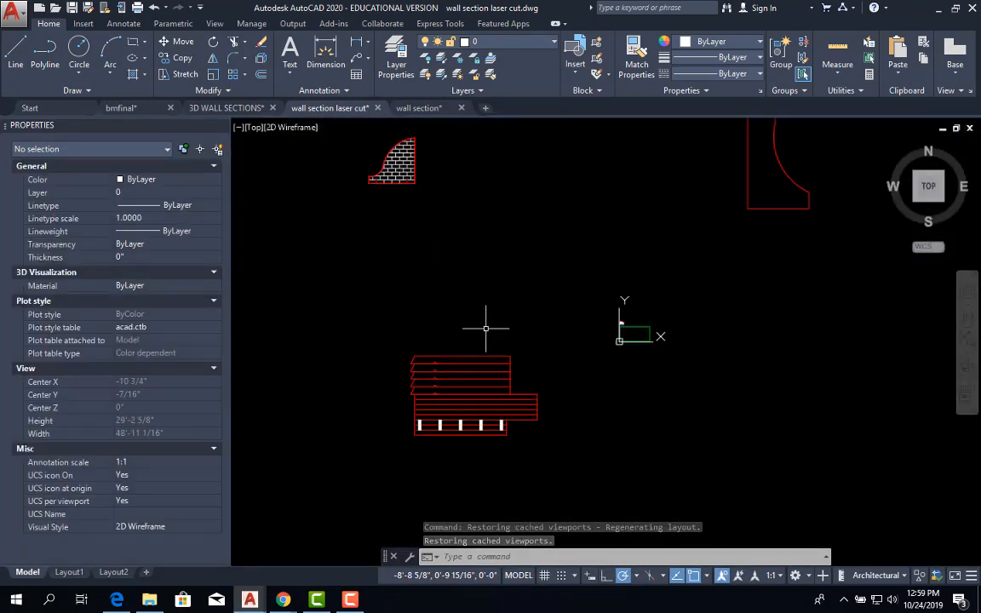
{"action": "scroll", "coordinate": [492, 314], "scroll_direction": "down", "scroll_amount": 2}
{"action": "middle_click_drag", "start_coordinate": [491, 315], "coordinate": [317, 329]}
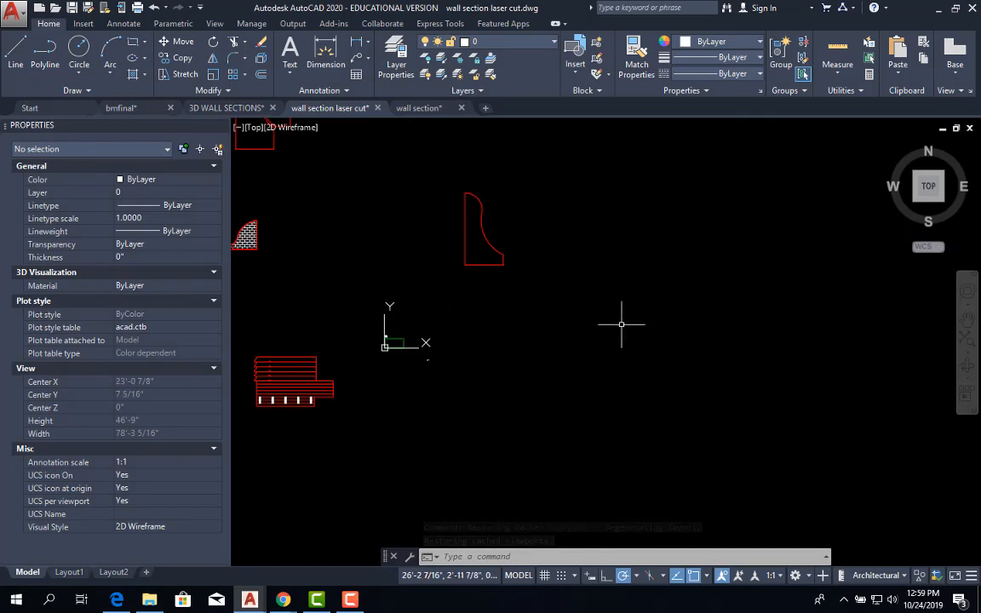
{"action": "middle_click_drag", "start_coordinate": [621, 325], "coordinate": [424, 336]}
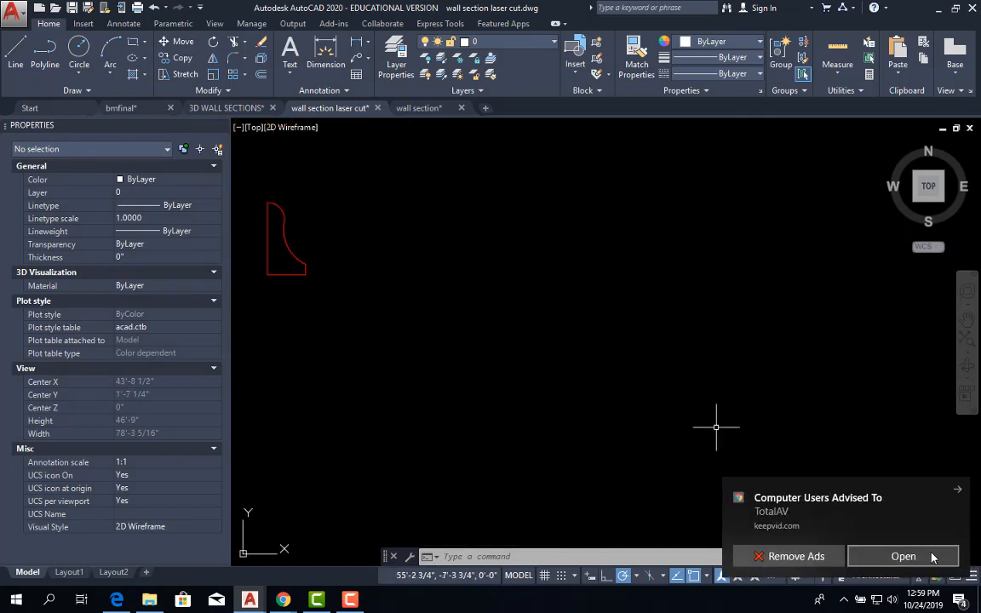
- Dismiss the browser notifications covering the drawing
{"action": "left_click", "coordinate": [955, 492]}
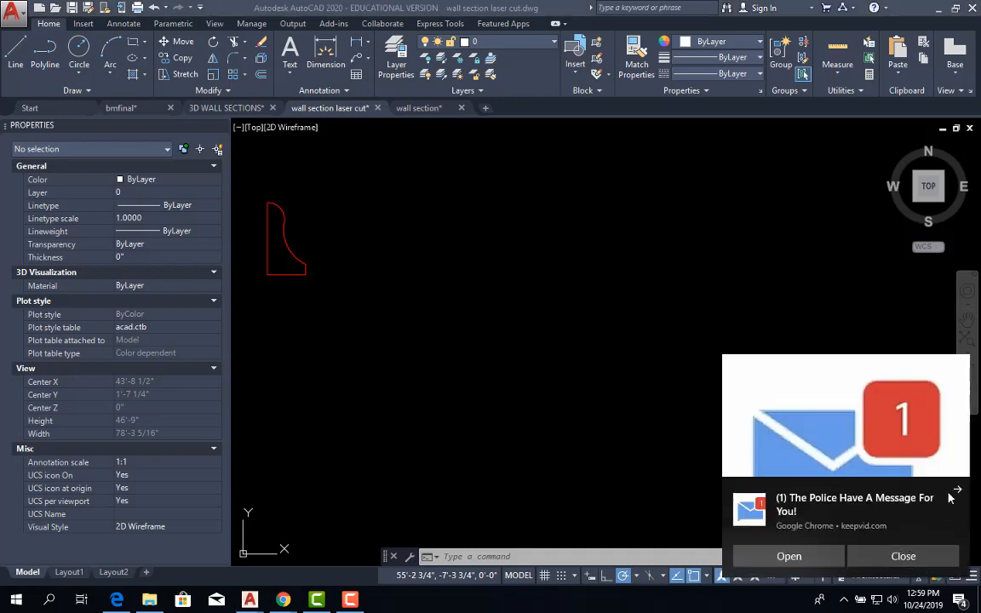
{"action": "left_click", "coordinate": [958, 493]}
{"action": "left_click", "coordinate": [957, 492]}
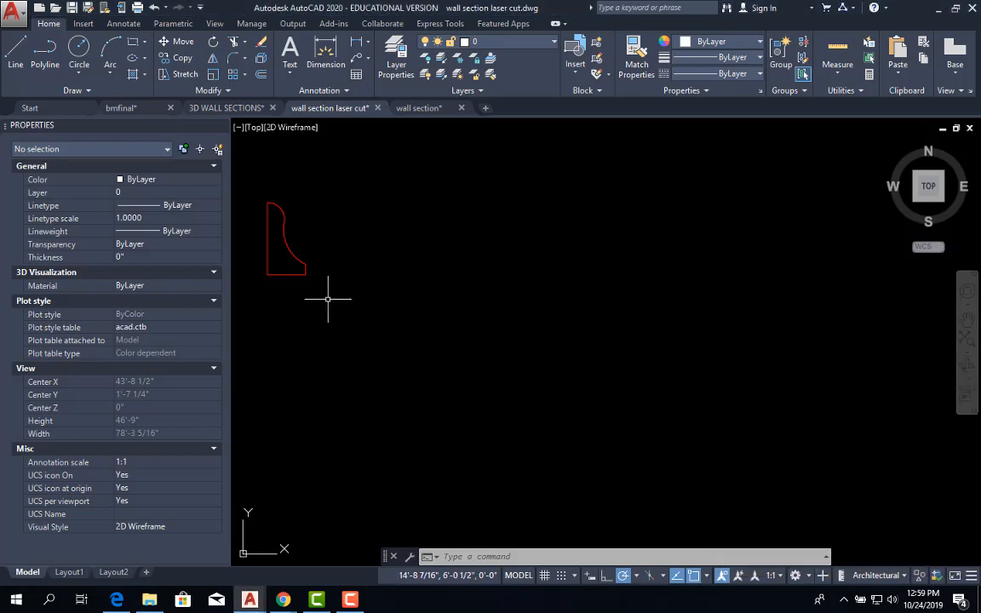
- Paste the copied wall section into the empty space beside the red curved profile
{"action": "key", "text": "ctrl+v"}
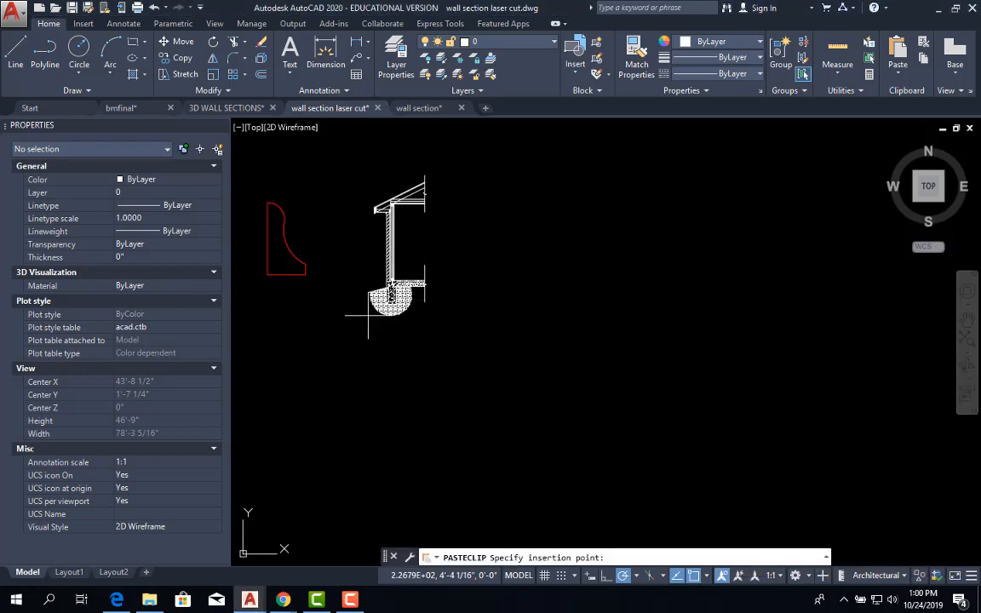
{"action": "scroll", "coordinate": [381, 284], "scroll_direction": "up", "scroll_amount": 2}
{"action": "scroll", "coordinate": [380, 284], "scroll_direction": "up", "scroll_amount": 3}
{"action": "scroll", "coordinate": [435, 264], "scroll_direction": "down", "scroll_amount": 2}
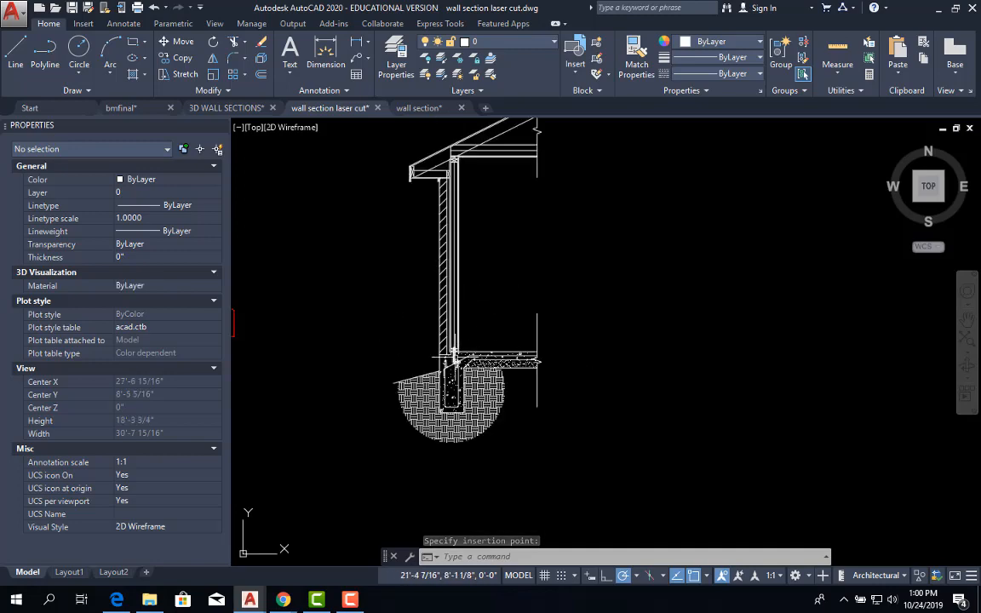
{"action": "middle_click_drag", "start_coordinate": [419, 249], "coordinate": [407, 300]}
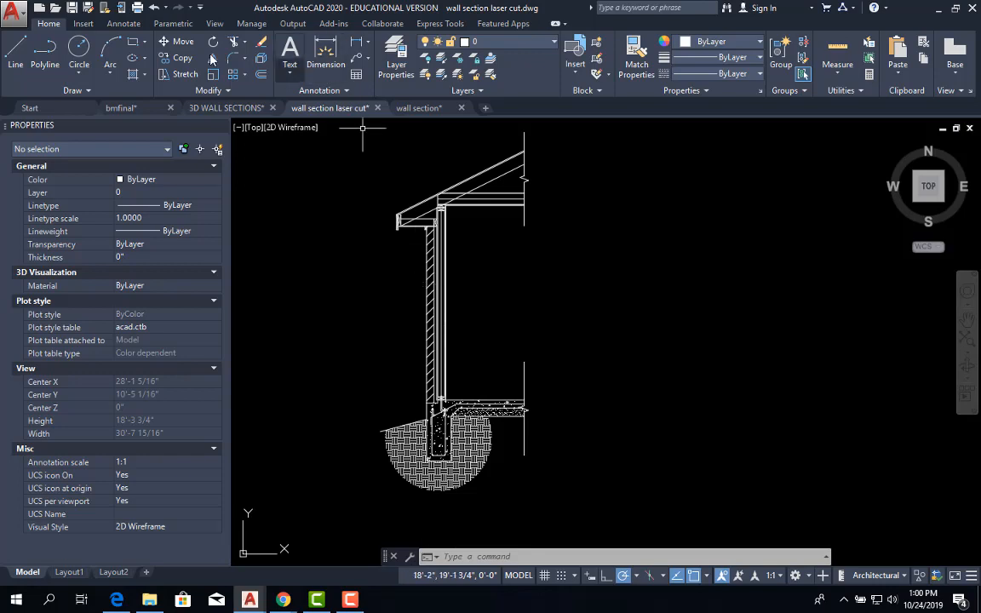
- Check which multileader styles are available in the laser cut drawing
{"action": "left_click", "coordinate": [123, 25]}
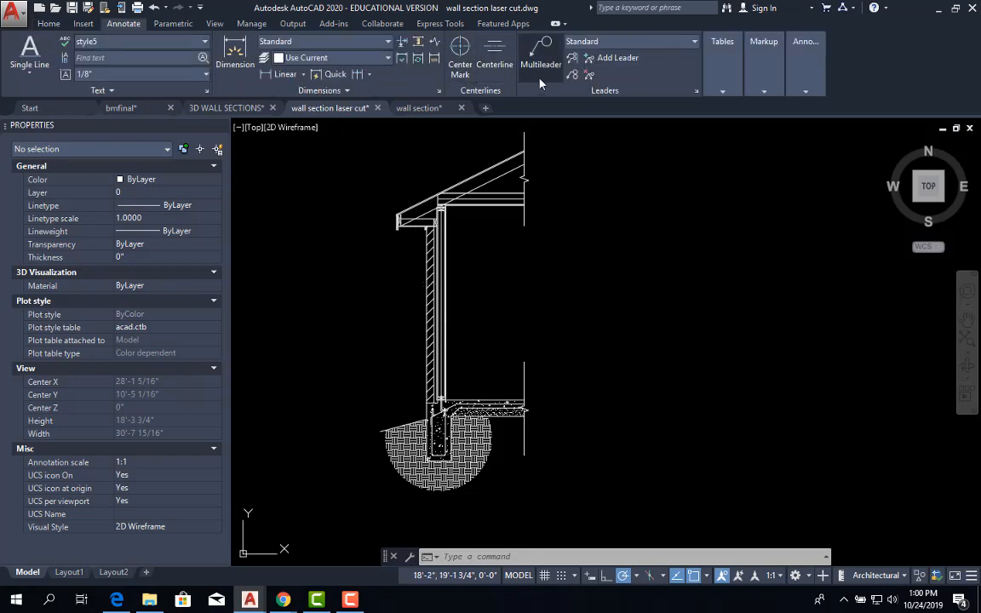
{"action": "left_click", "coordinate": [694, 41]}
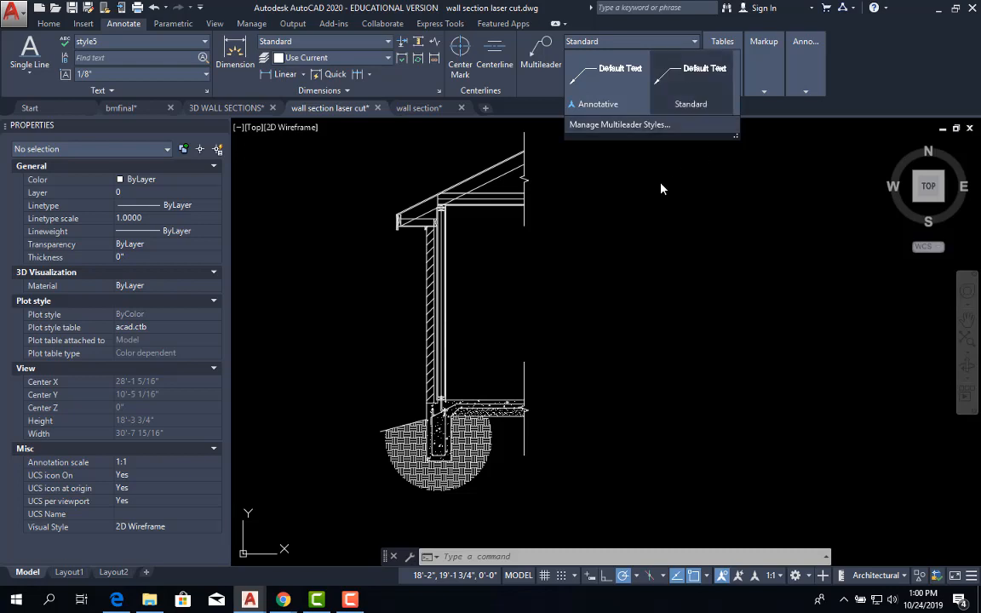
{"action": "left_click", "coordinate": [595, 162]}
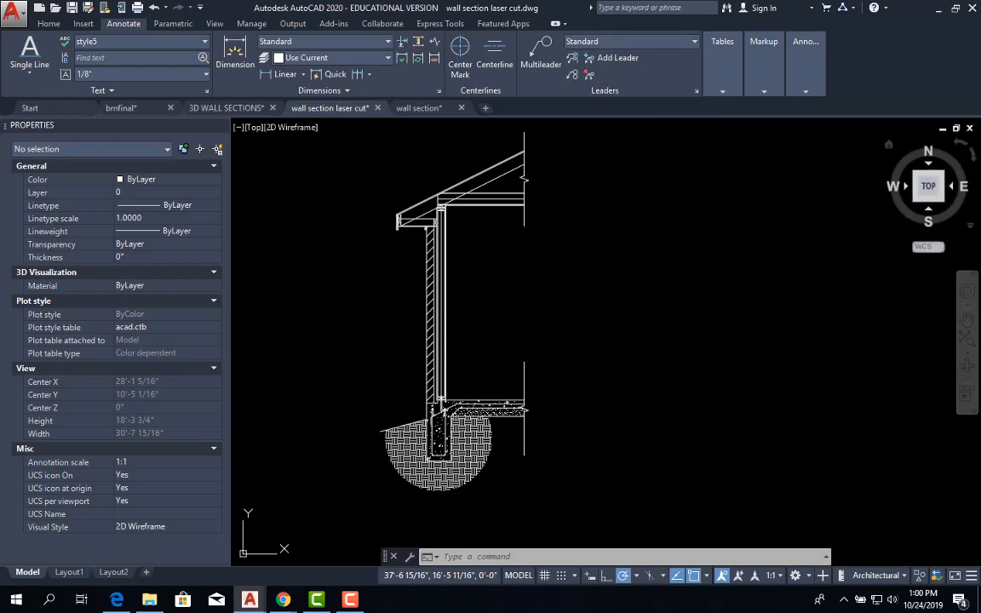
- Switch to Chrome and review the AEDT Standards Manual's dimensioning pages and section 2.4 on opening the Multileader Style Manager
{"action": "left_click", "coordinate": [283, 599]}
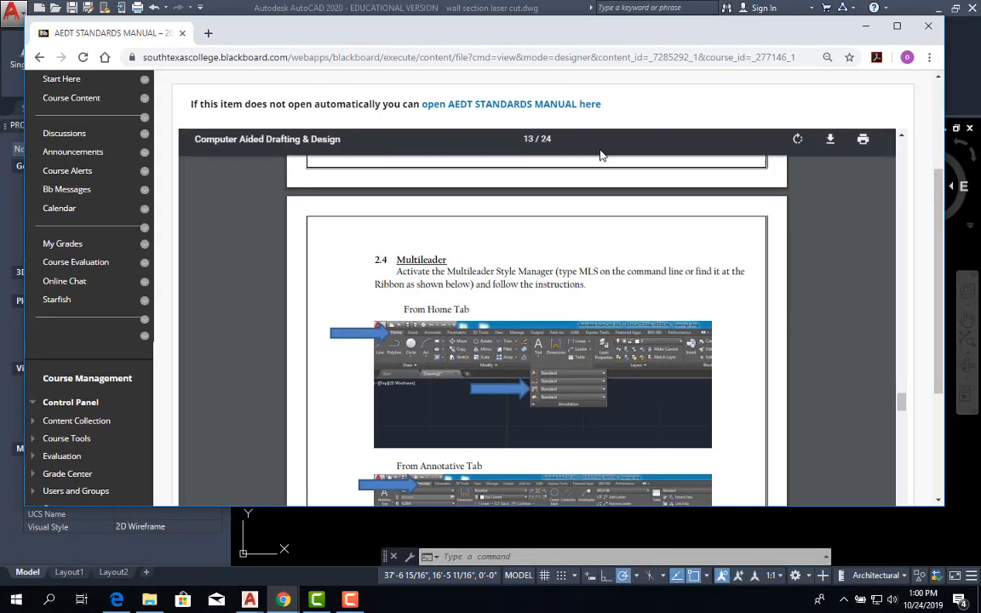
{"action": "scroll", "coordinate": [416, 328], "scroll_direction": "up", "scroll_amount": 1}
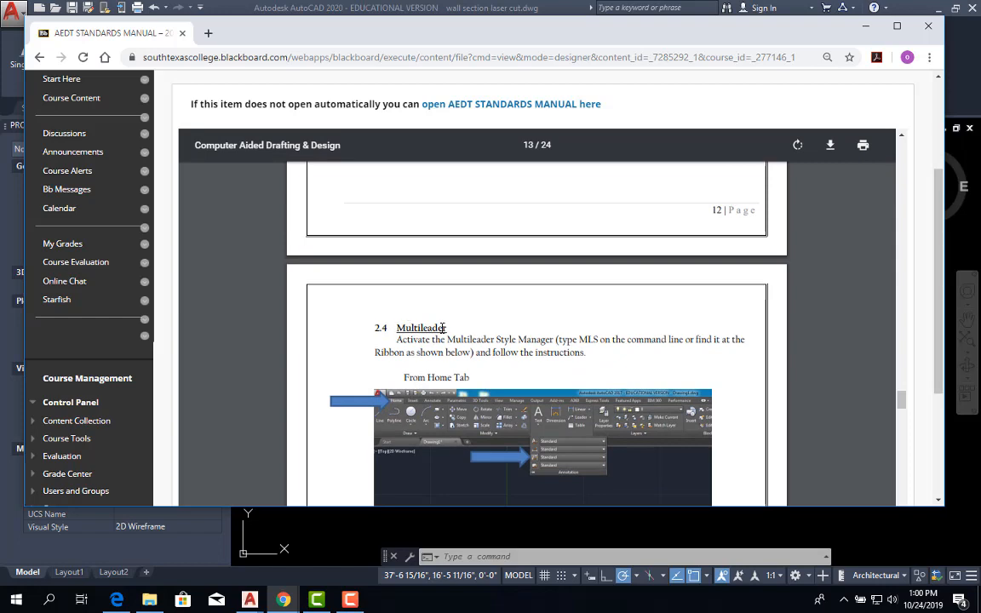
{"action": "scroll", "coordinate": [443, 328], "scroll_direction": "up", "scroll_amount": 7}
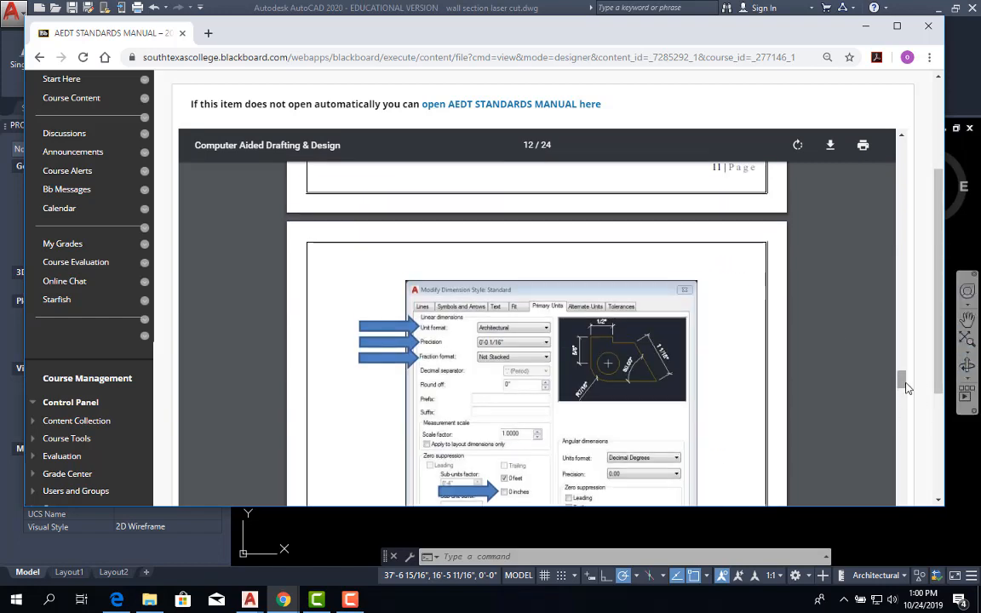
{"action": "mouse_move", "coordinate": [907, 388]}
{"action": "left_mouse_down"}
{"action": "mouse_move", "coordinate": [904, 165]}
{"action": "mouse_move", "coordinate": [902, 332]}
{"action": "mouse_move", "coordinate": [899, 283]}
{"action": "left_mouse_up"}
{"action": "scroll", "coordinate": [558, 339], "scroll_direction": "down", "scroll_amount": 10}
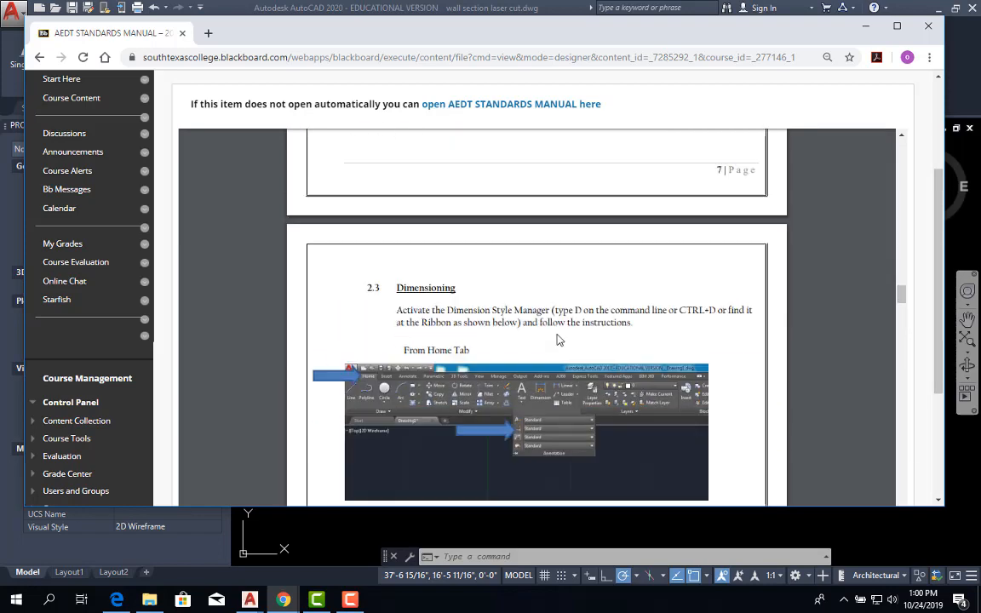
{"action": "scroll", "coordinate": [558, 340], "scroll_direction": "down", "scroll_amount": 3}
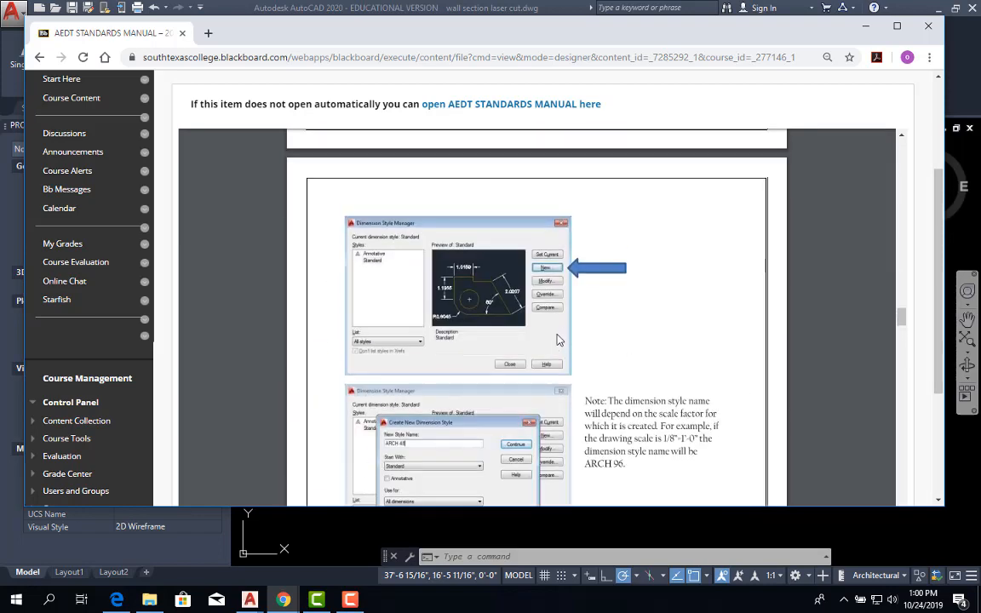
{"action": "scroll", "coordinate": [558, 340], "scroll_direction": "down", "scroll_amount": 15}
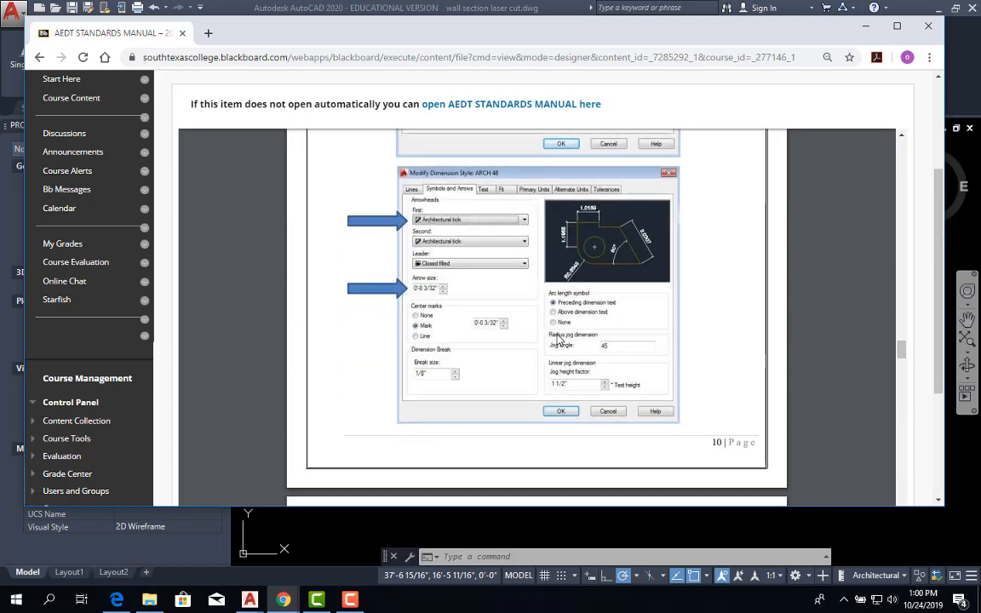
{"action": "scroll", "coordinate": [558, 339], "scroll_direction": "down", "scroll_amount": 15}
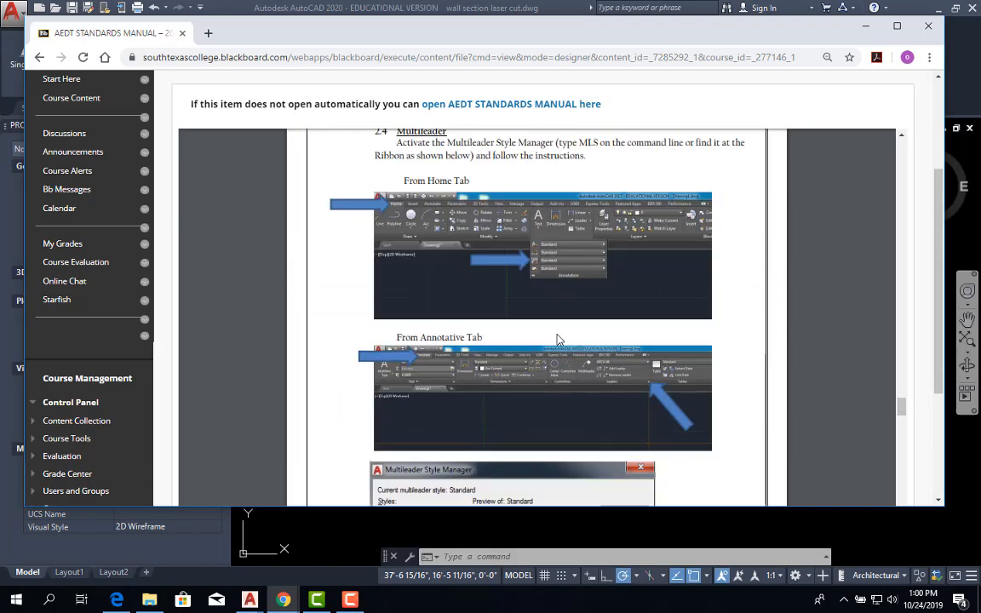
{"action": "scroll", "coordinate": [491, 265], "scroll_direction": "down", "scroll_amount": 8}
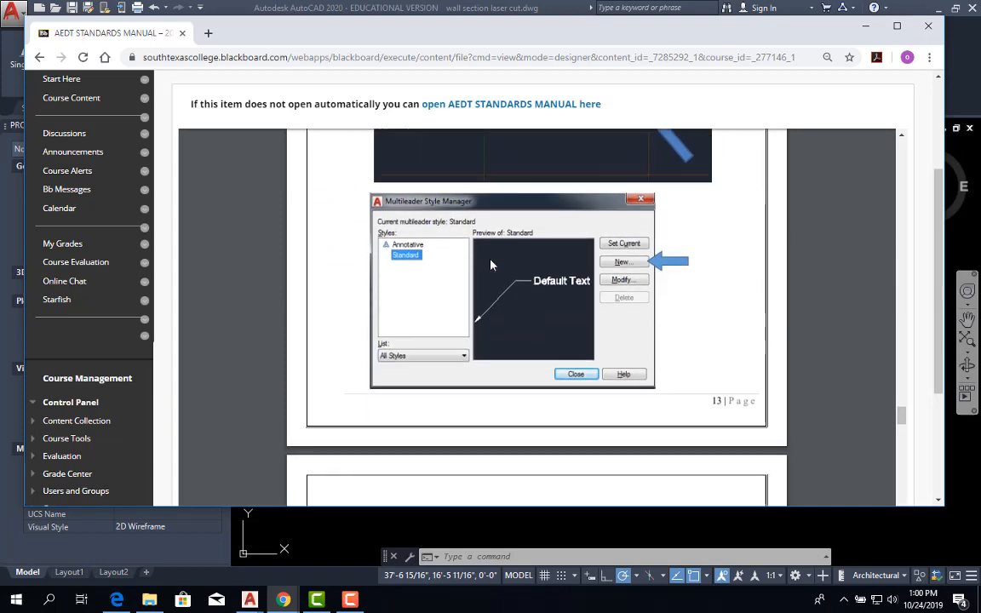
{"action": "scroll", "coordinate": [491, 264], "scroll_direction": "up", "scroll_amount": 3}
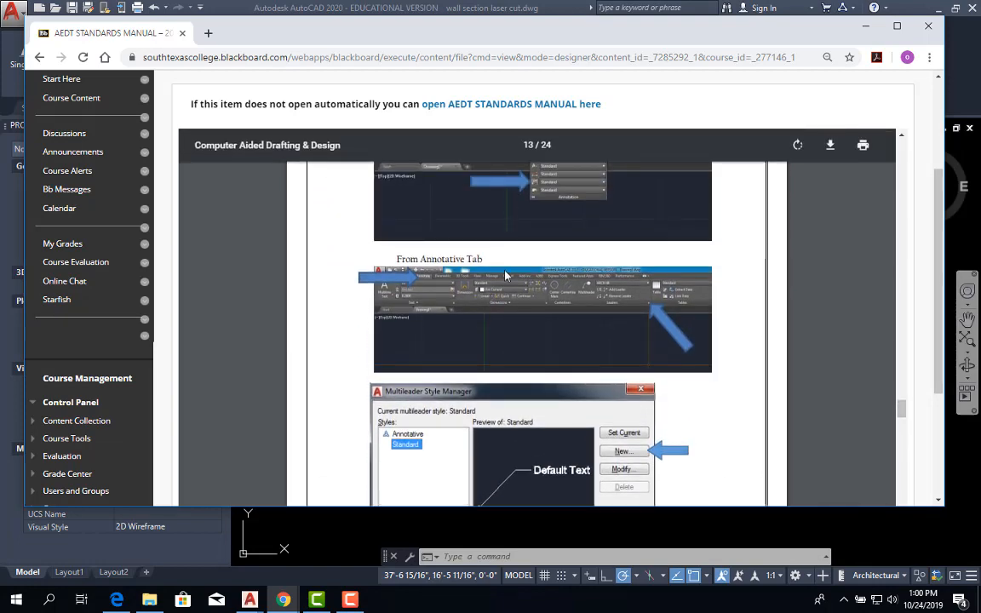
{"action": "scroll", "coordinate": [506, 378], "scroll_direction": "down", "scroll_amount": 1}
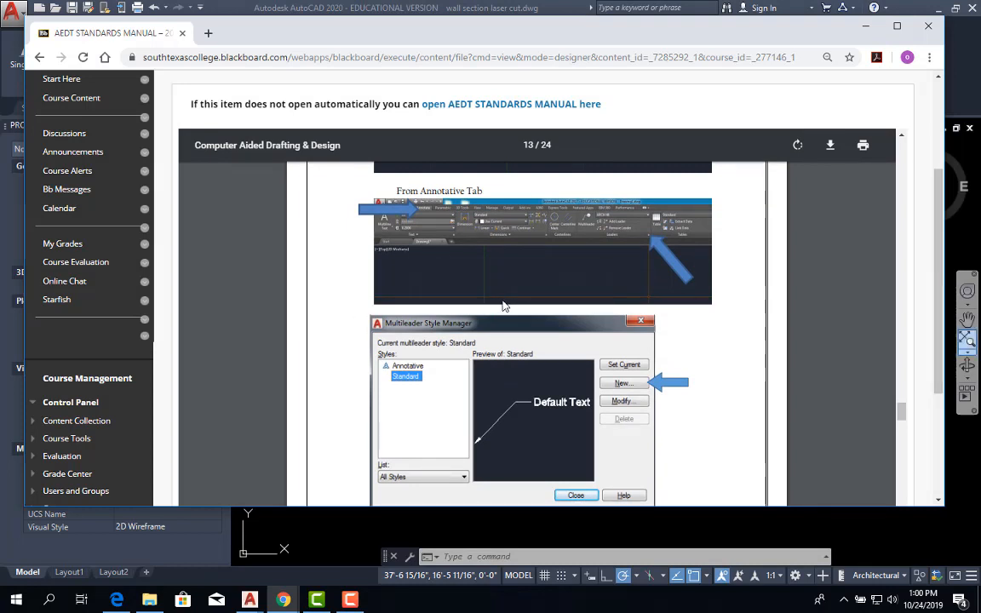
- Review the manual's pages on naming a new multileader style and its leader format, leader structure and content settings
{"action": "scroll", "coordinate": [503, 311], "scroll_direction": "down", "scroll_amount": 2}
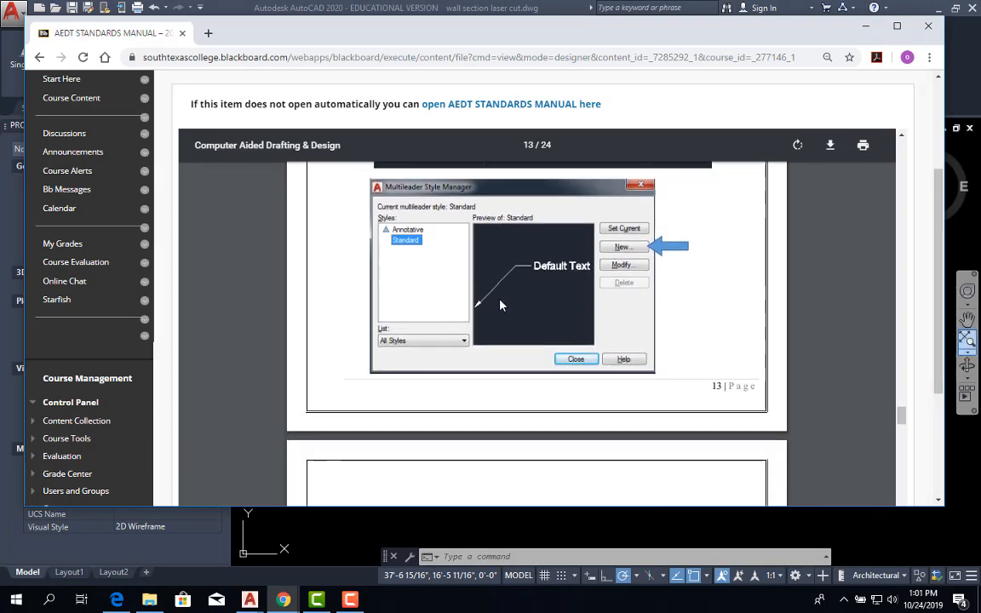
{"action": "scroll", "coordinate": [503, 305], "scroll_direction": "down", "scroll_amount": 1}
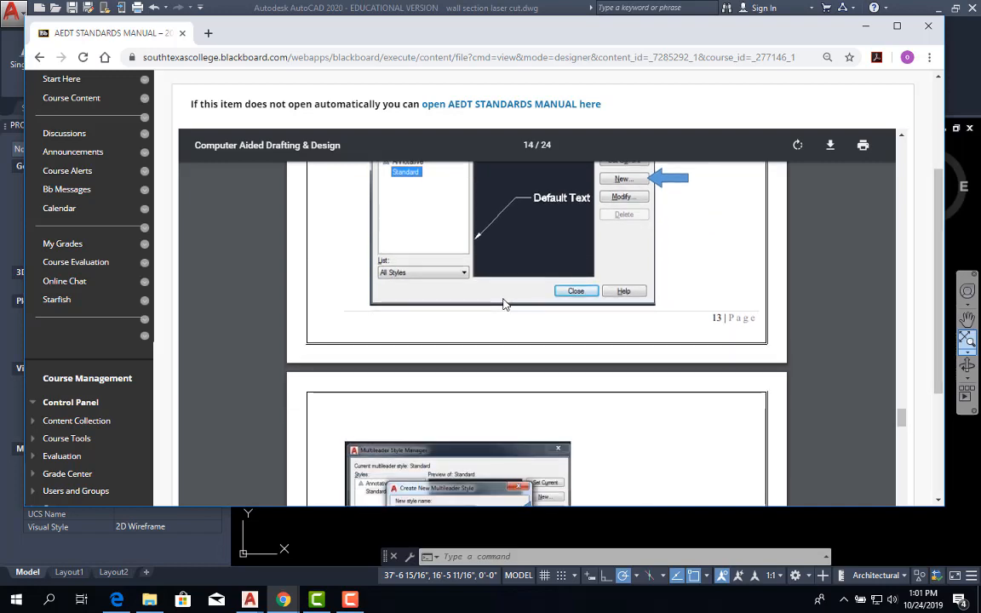
{"action": "scroll", "coordinate": [504, 305], "scroll_direction": "down", "scroll_amount": 2}
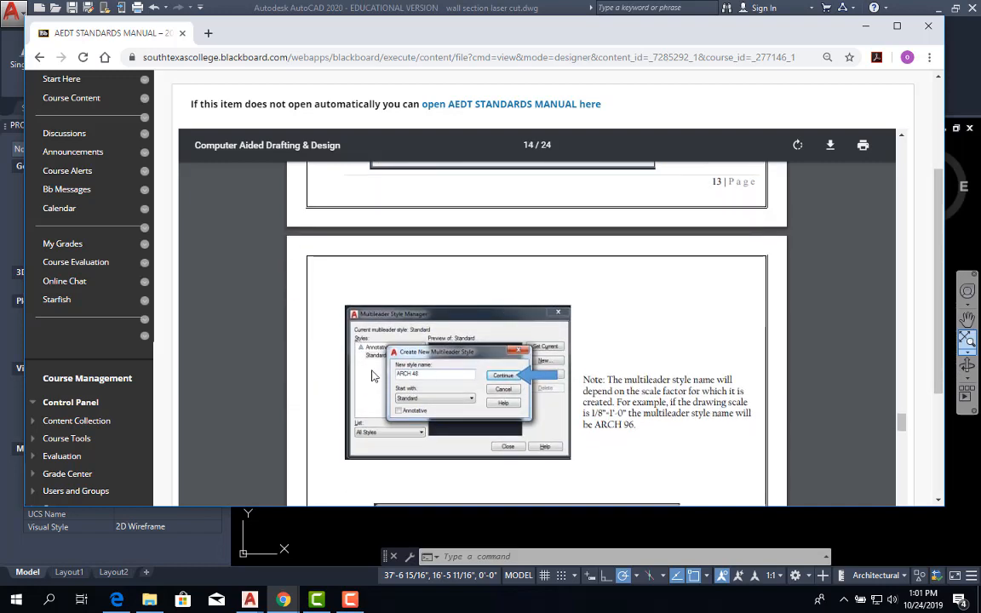
{"action": "scroll", "coordinate": [372, 376], "scroll_direction": "down", "scroll_amount": 7}
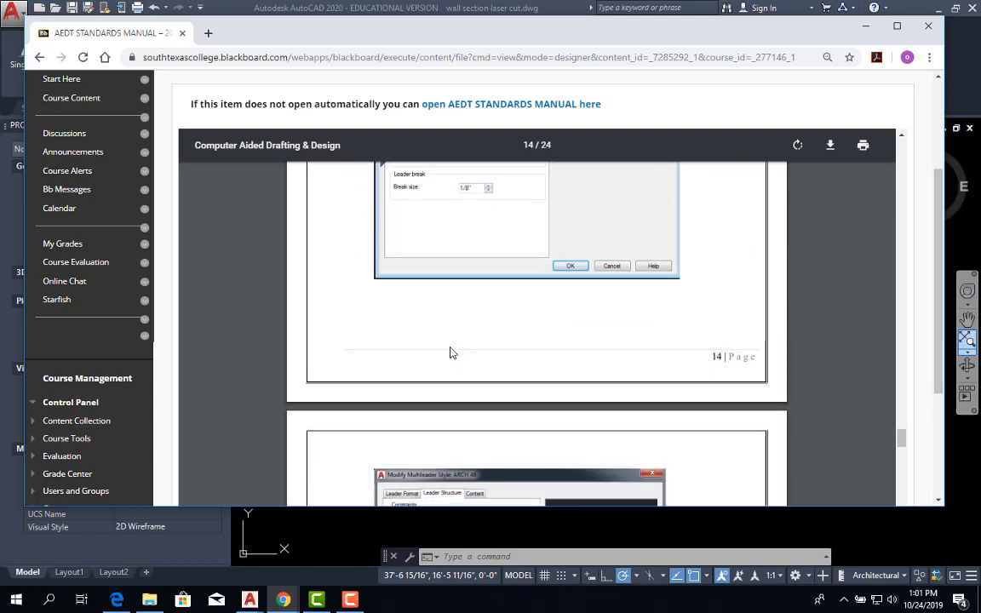
{"action": "scroll", "coordinate": [453, 352], "scroll_direction": "down", "scroll_amount": 8}
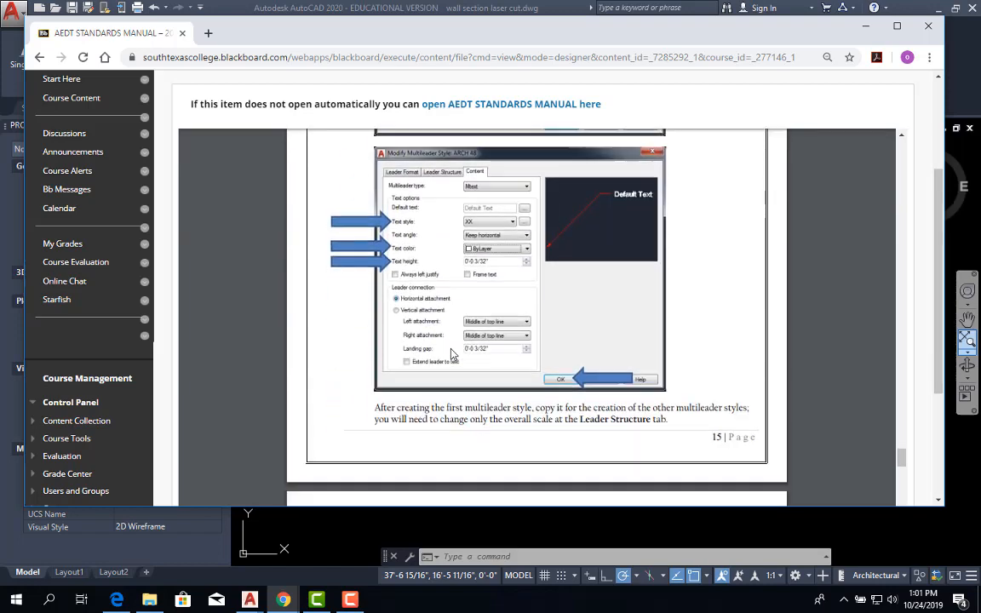
{"action": "scroll", "coordinate": [452, 353], "scroll_direction": "down", "scroll_amount": 2}
{"action": "scroll", "coordinate": [451, 350], "scroll_direction": "up", "scroll_amount": 6}
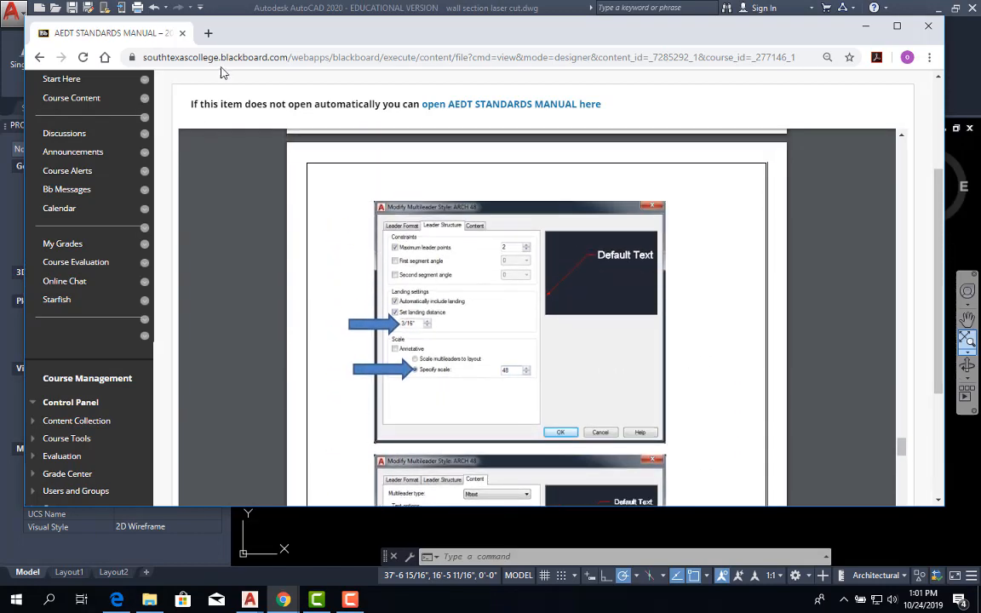
- Bring the AEDT Standards Manual window back up in Chrome and move it off the drawing, returning to the wall section in AutoCAD
{"action": "left_click", "coordinate": [247, 537]}
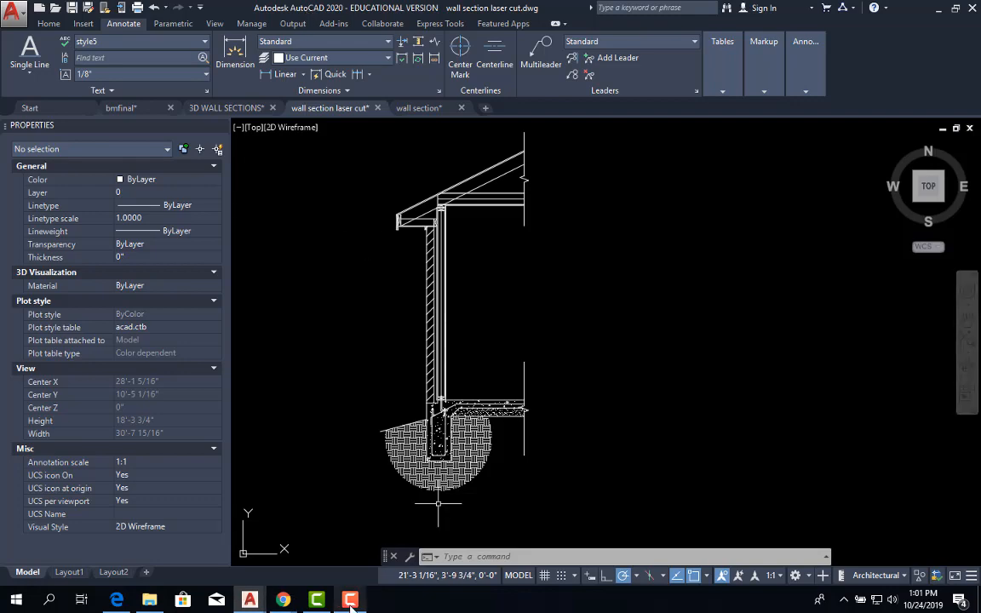
{"action": "mouse_move", "coordinate": [282, 601]}
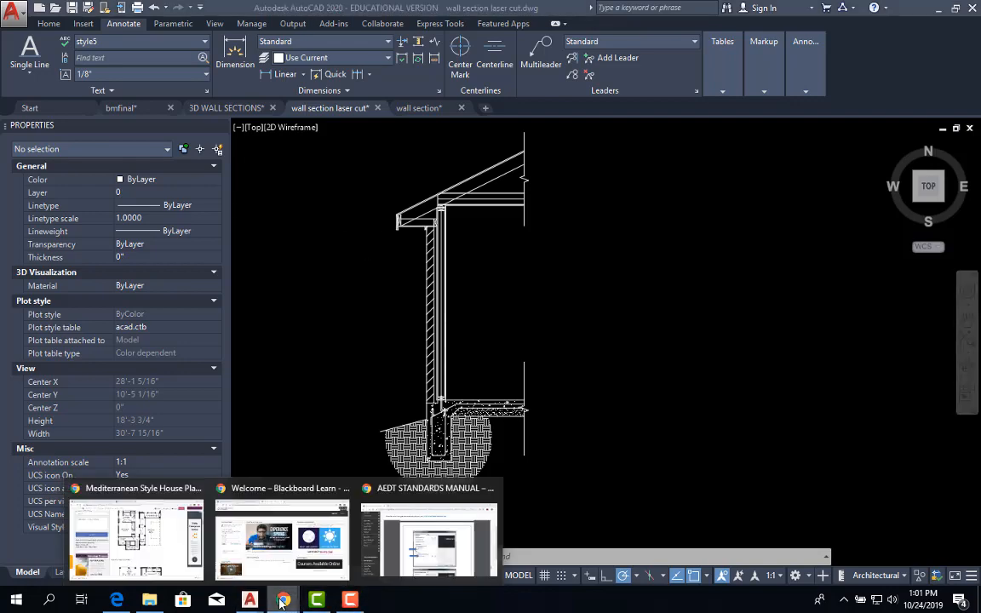
{"action": "left_click", "coordinate": [368, 509]}
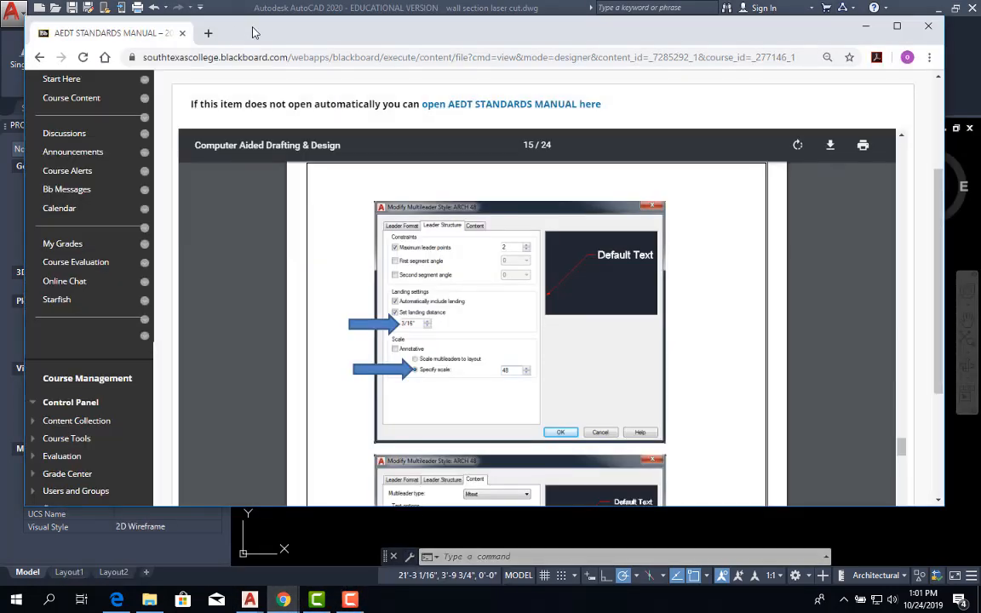
{"action": "left_click_drag", "start_coordinate": [252, 33], "coordinate": [980, 195]}
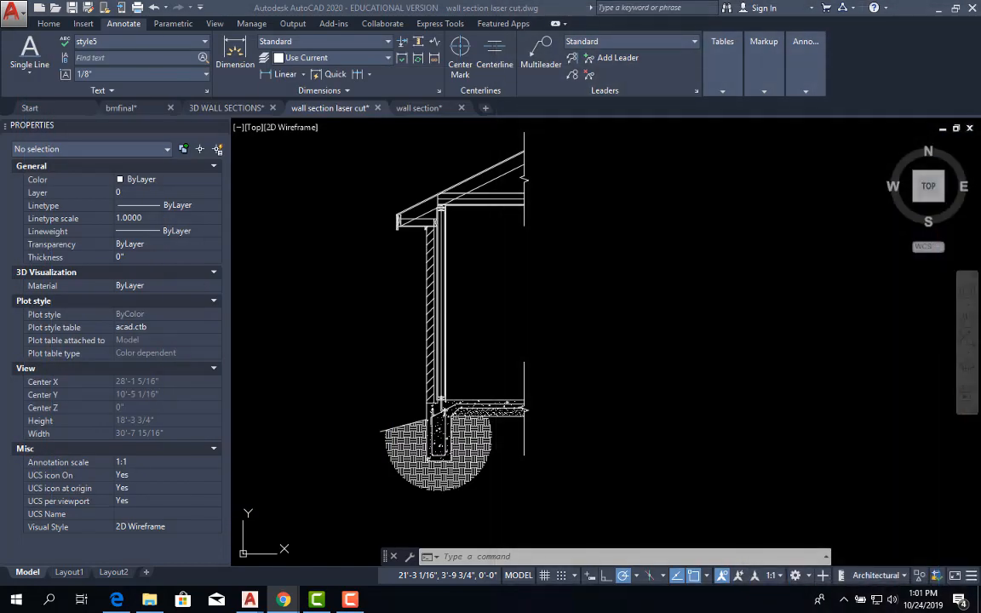
{"action": "middle_click_drag", "start_coordinate": [590, 271], "coordinate": [607, 307]}
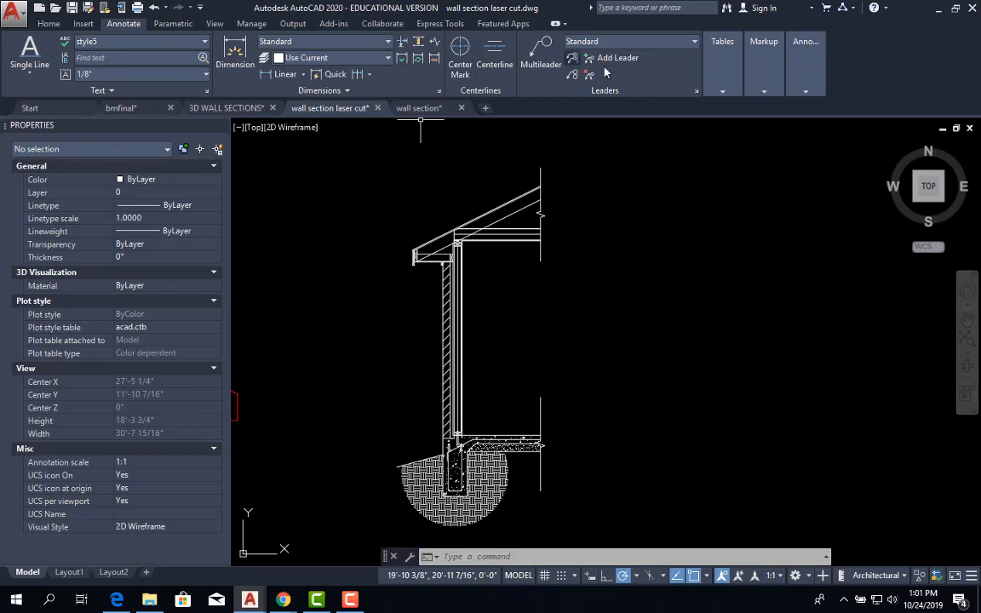
{"action": "left_click", "coordinate": [536, 66]}
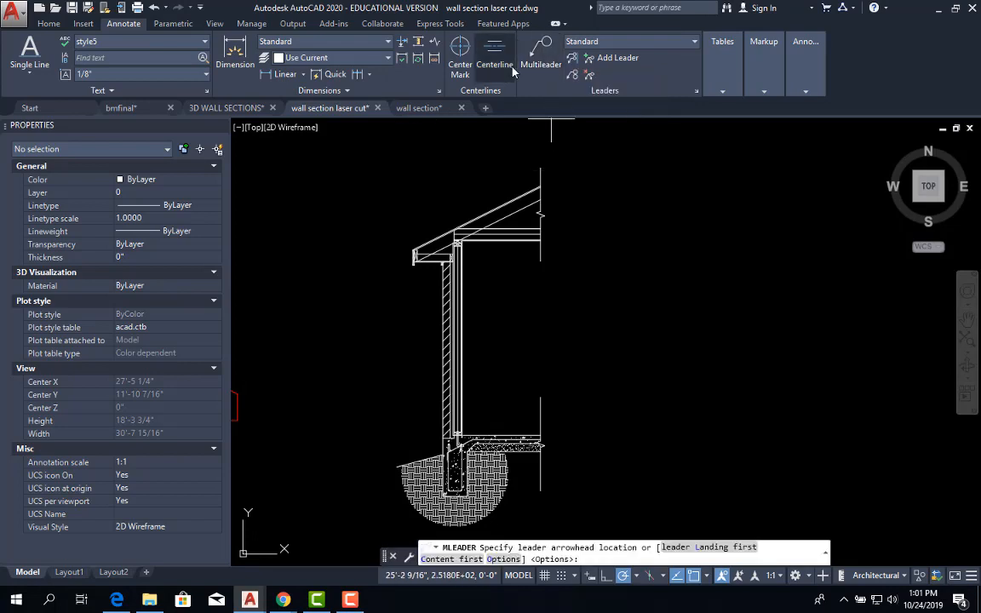
{"action": "key", "text": "Escape"}
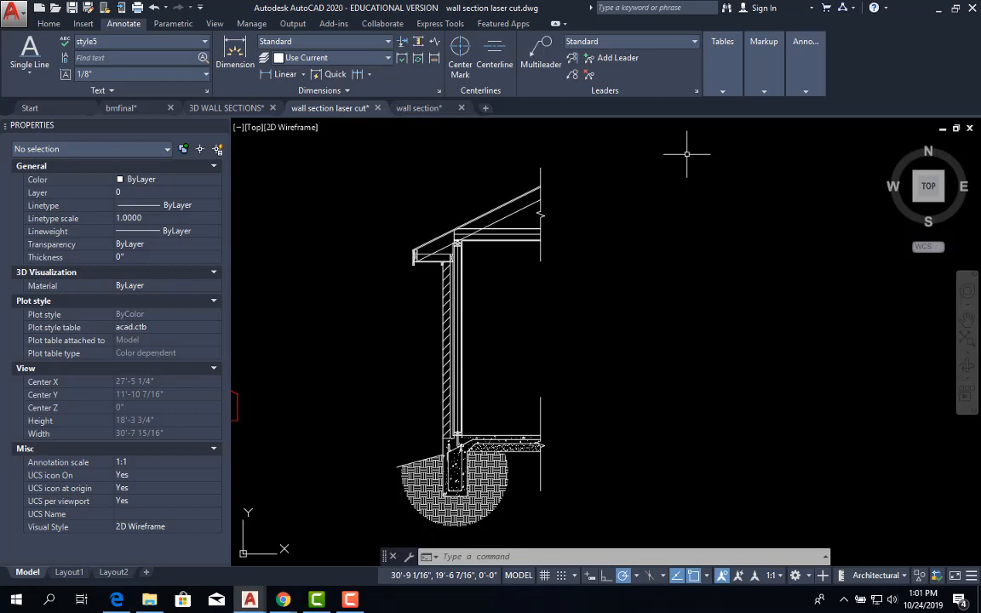
{"action": "type", "text": "mls"}
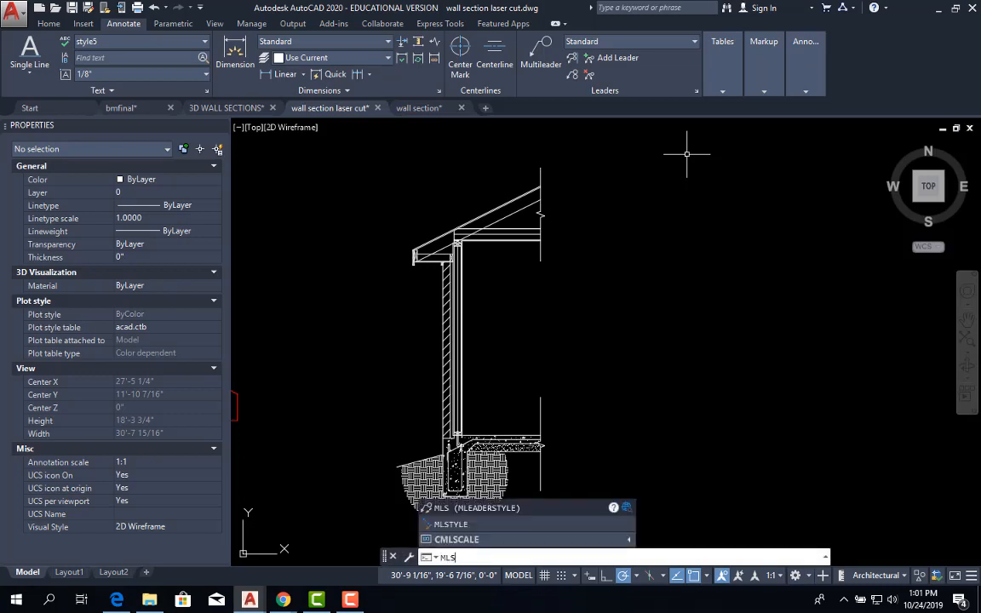
{"action": "key", "text": "Return"}
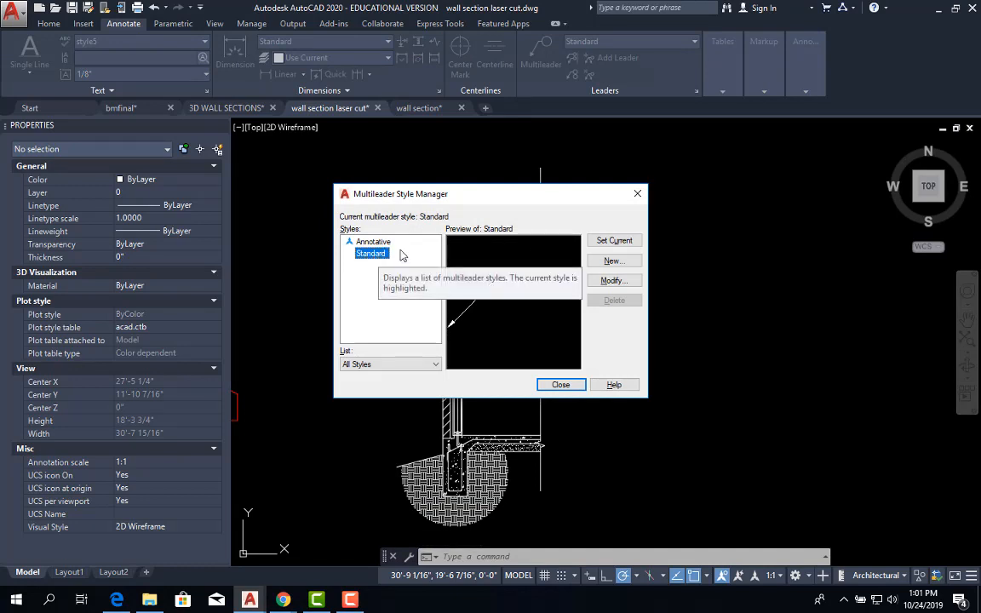
{"action": "key", "text": "Escape"}
{"action": "key", "text": "Escape"}
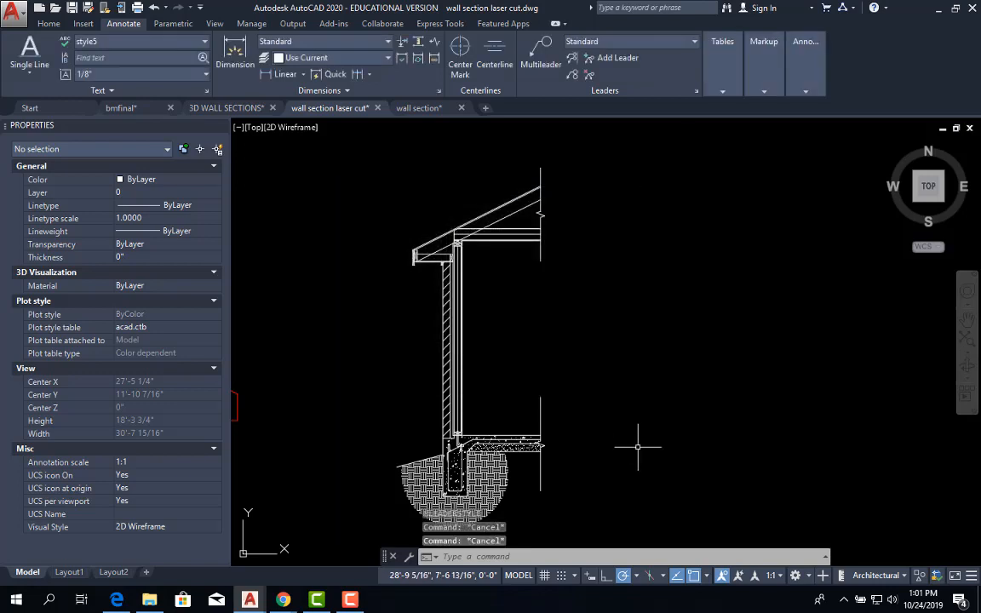
- Create a new multileader style named ARCH 16 based on Standard and continue to its settings
{"action": "type", "text": "MLS"}
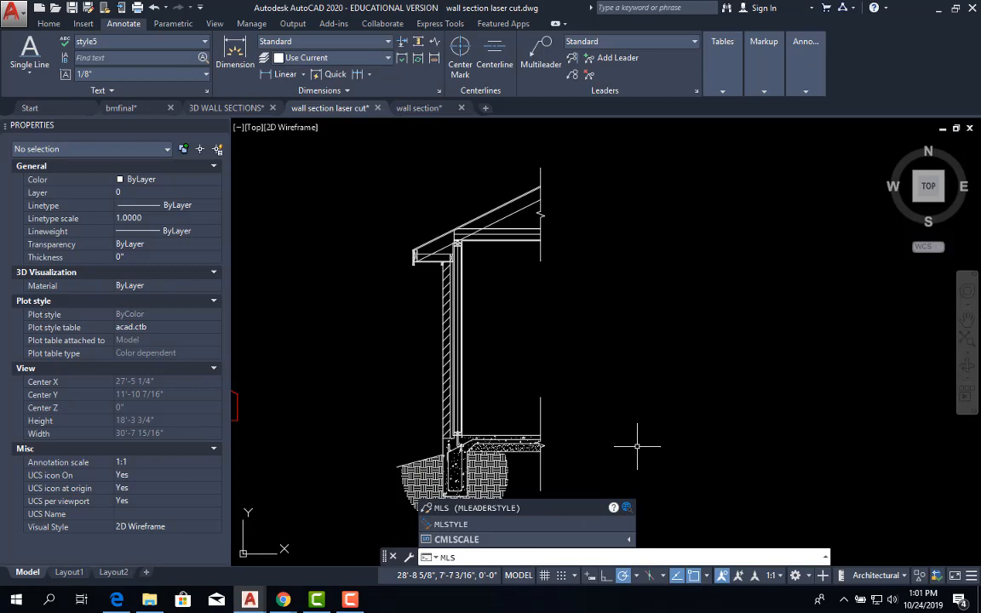
{"action": "key", "text": "Return"}
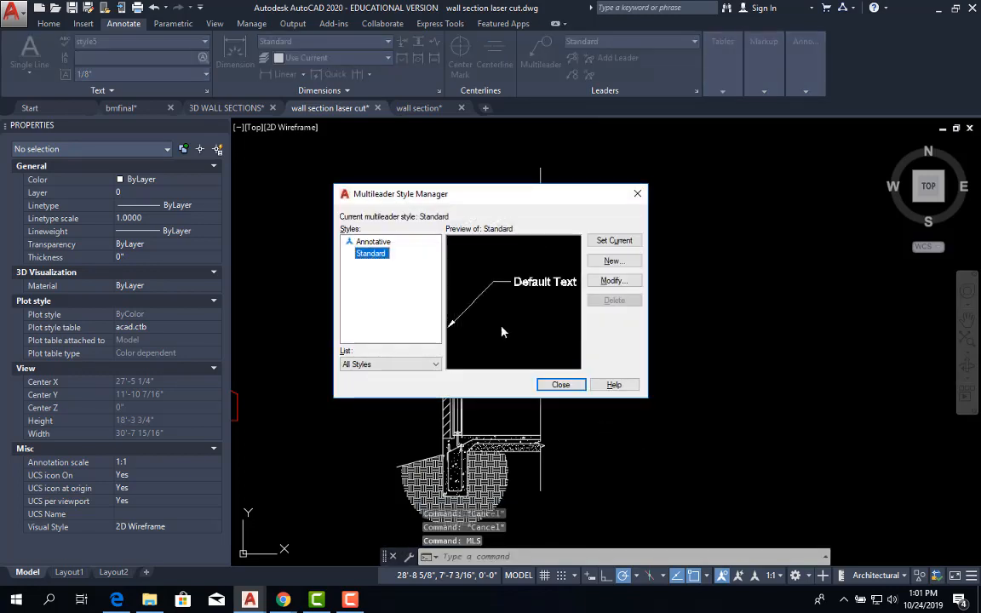
{"action": "left_click", "coordinate": [610, 261]}
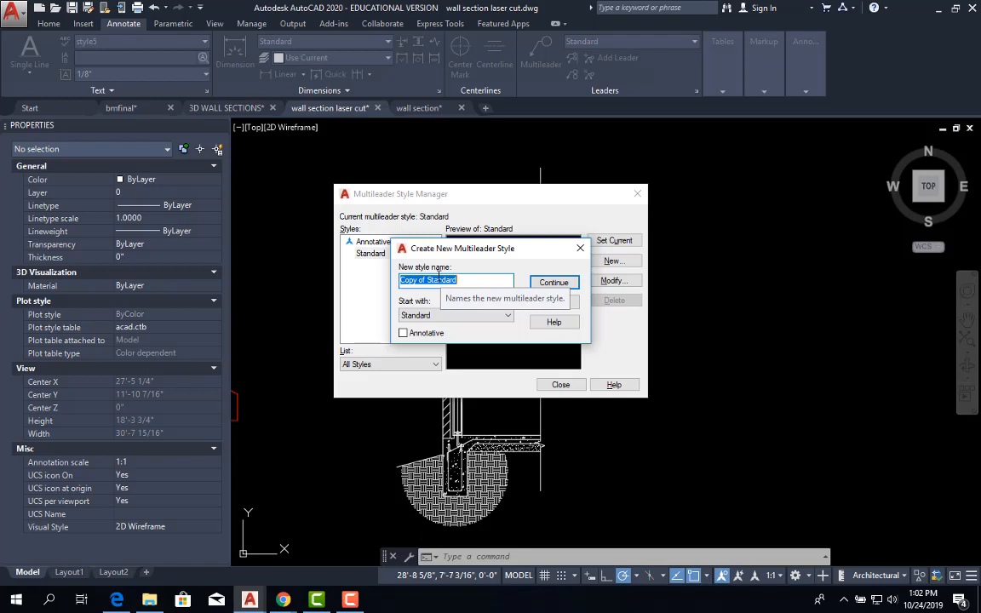
{"action": "type", "text": "ARCH 16"}
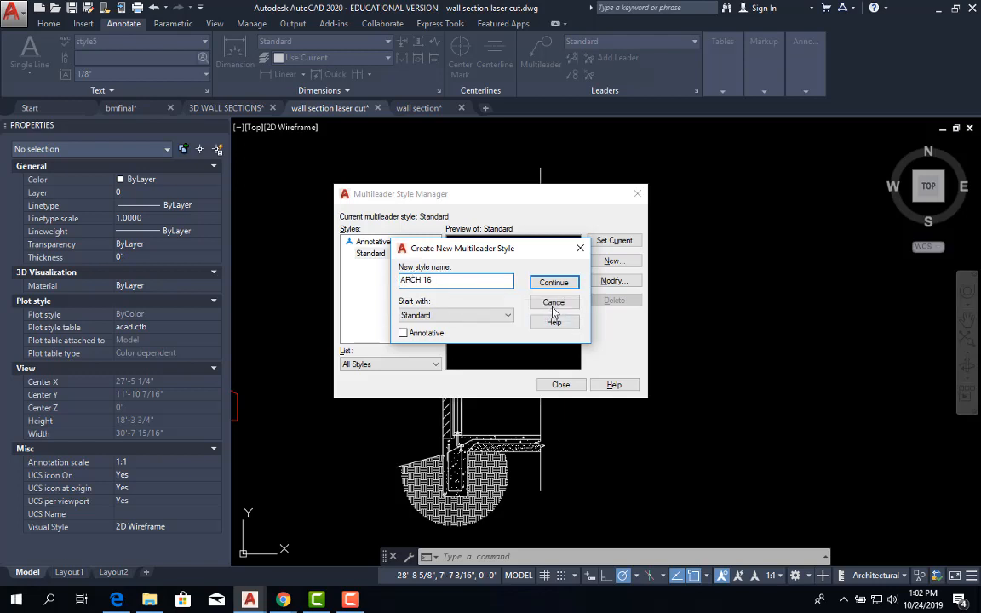
{"action": "left_click", "coordinate": [550, 282]}
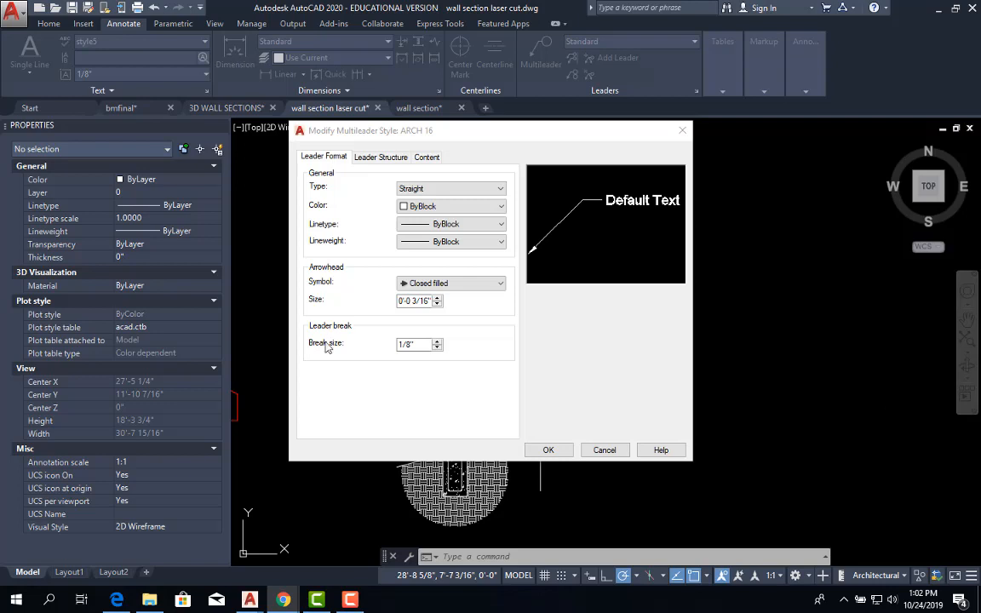
- Set the ARCH 16 leader's color, linetype and lineweight to ByLayer and its arrowhead size to 3/32"
{"action": "left_click", "coordinate": [444, 212]}
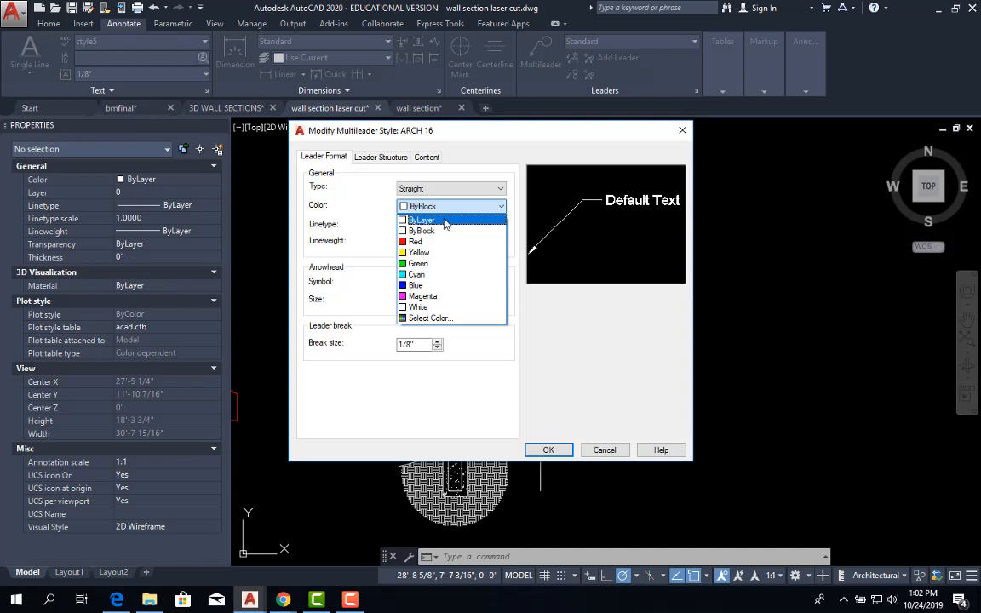
{"action": "left_click", "coordinate": [445, 221]}
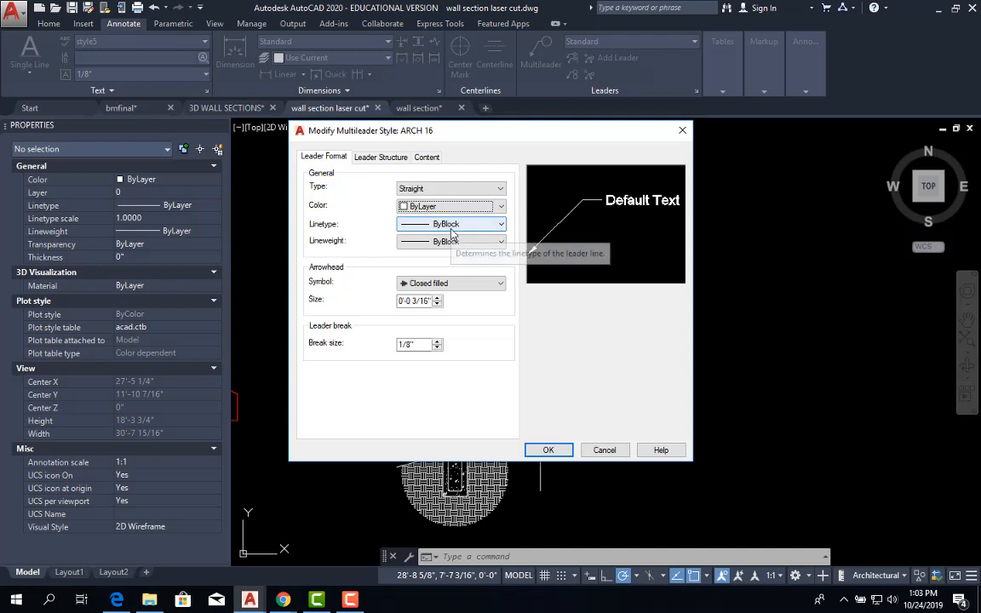
{"action": "left_click", "coordinate": [451, 225]}
{"action": "left_click", "coordinate": [452, 239]}
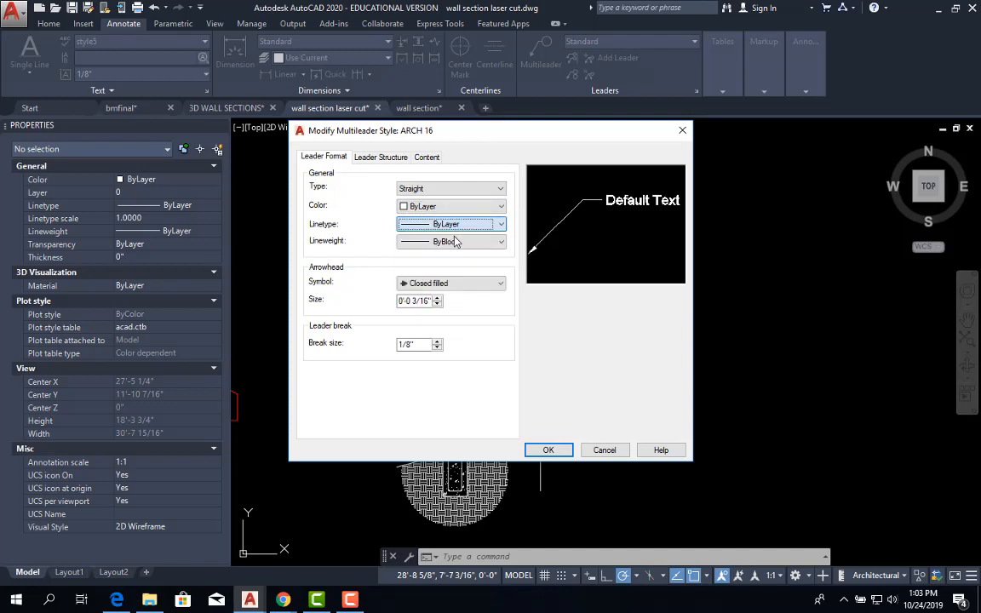
{"action": "left_click", "coordinate": [456, 243]}
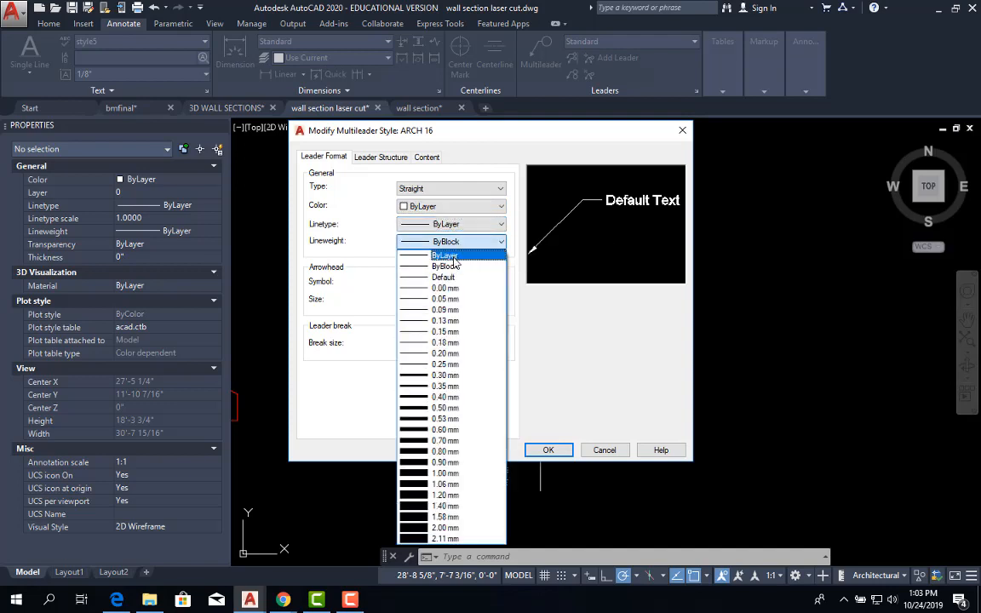
{"action": "left_click", "coordinate": [453, 257]}
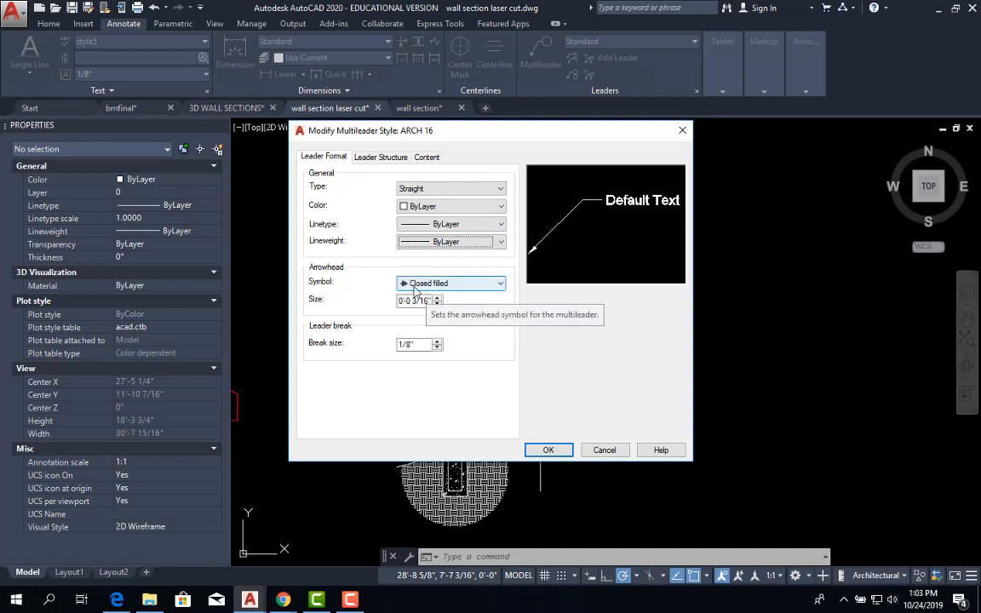
{"action": "left_click_drag", "start_coordinate": [431, 301], "coordinate": [356, 308]}
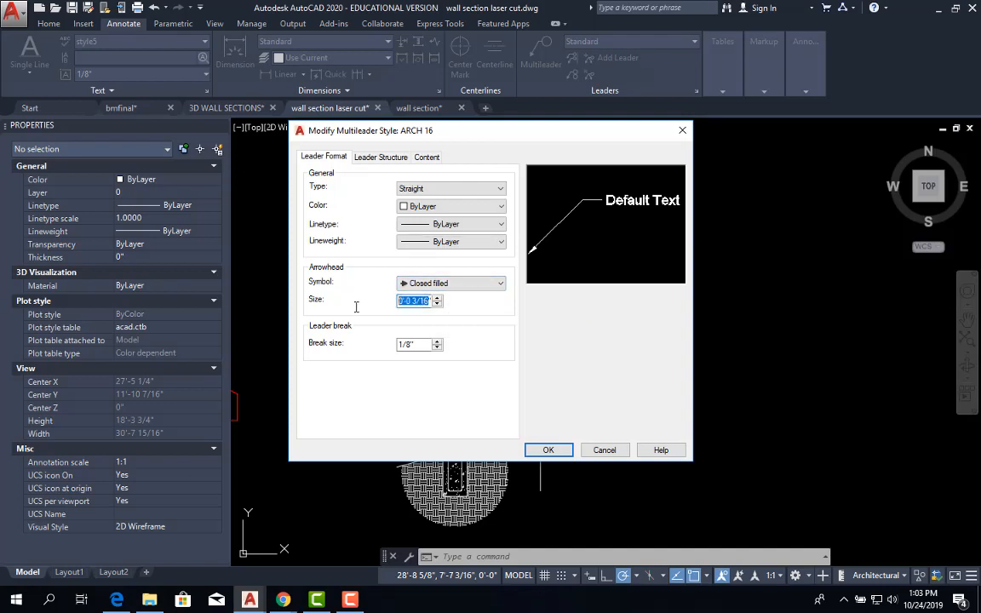
{"action": "type", "text": "3/32"}
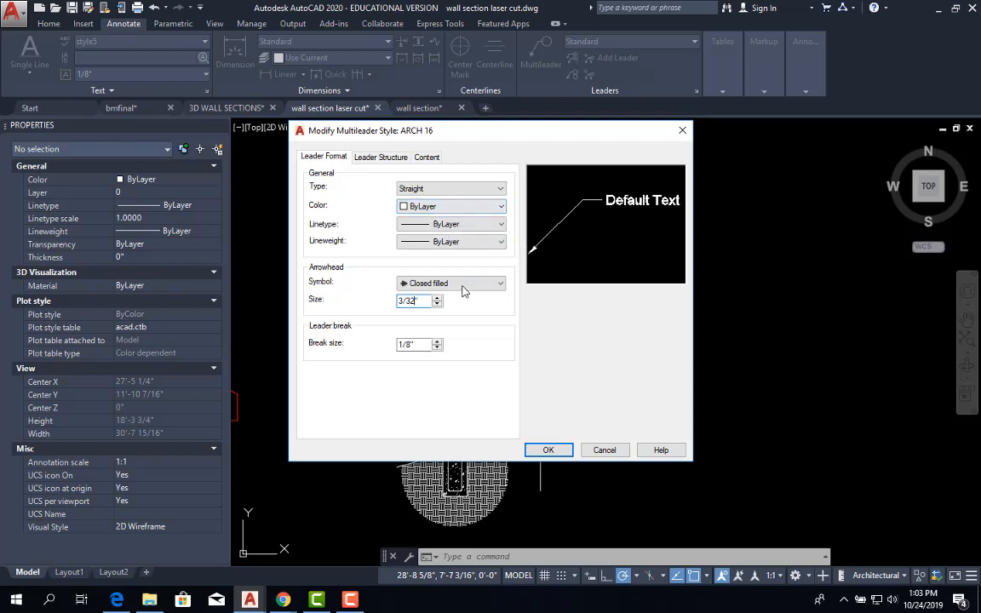
- Set the leader structure's landing distance to 3/16" and its specified scale to 16
{"action": "left_click", "coordinate": [372, 161]}
{"action": "key", "text": "alt+Tab"}
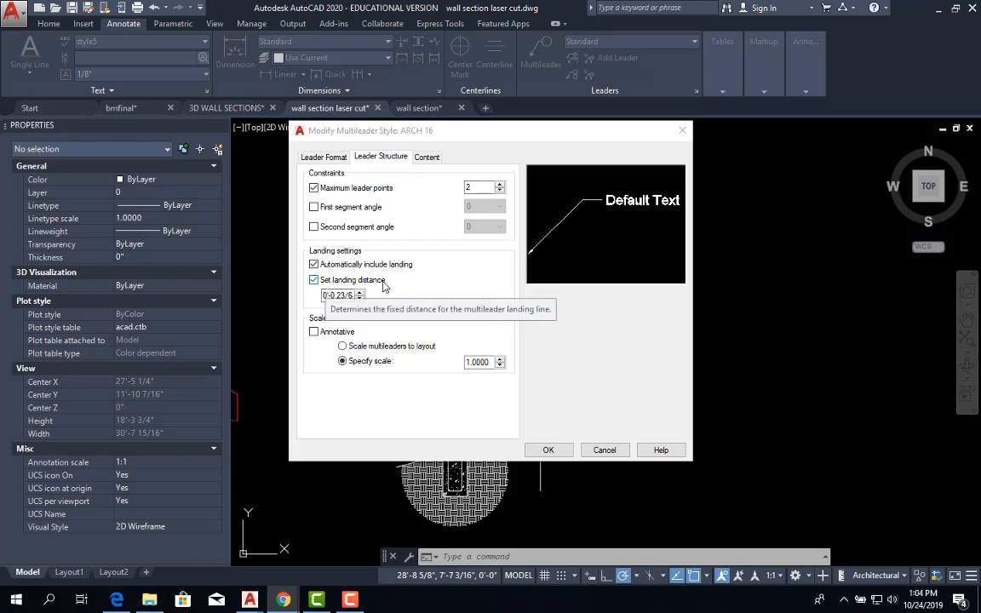
{"action": "left_click", "coordinate": [350, 295]}
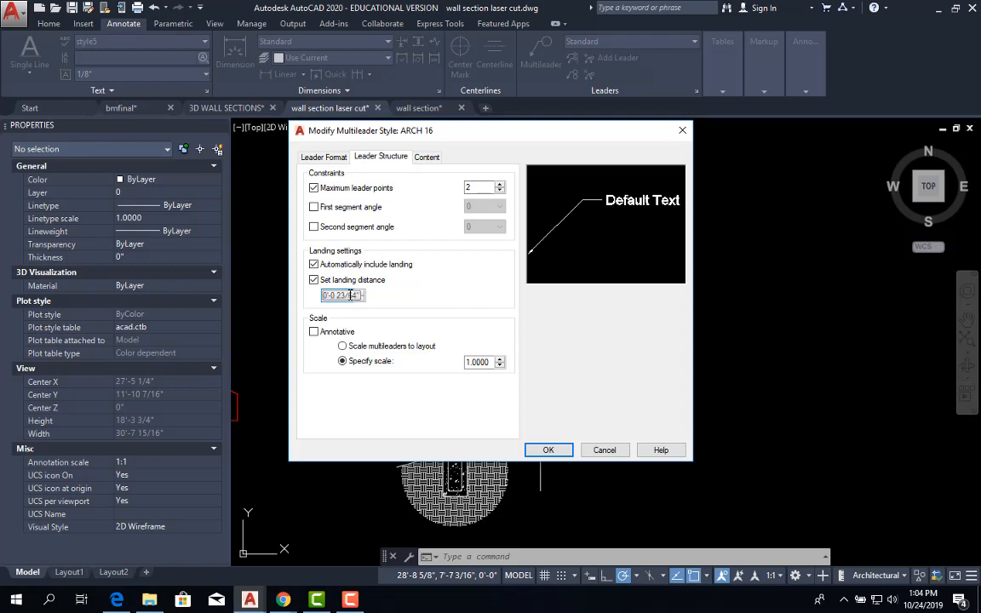
{"action": "type", "text": "0 3/16"}
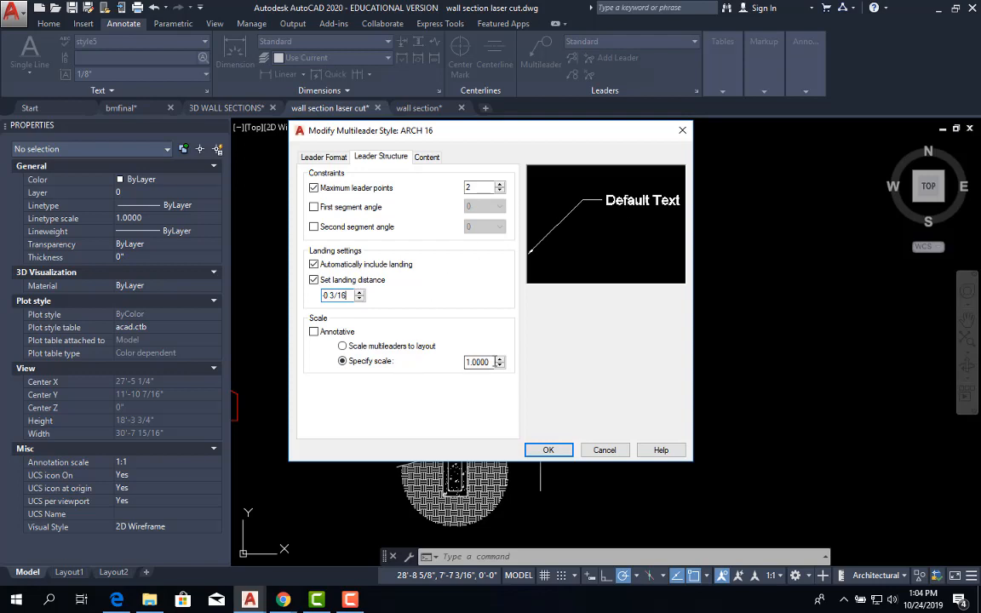
{"action": "key", "text": "Tab"}
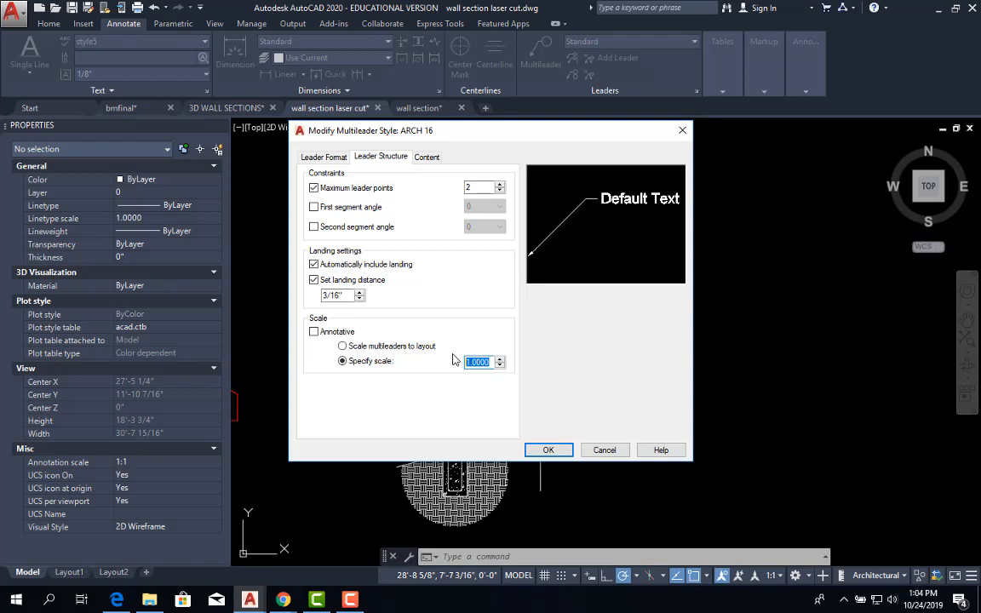
{"action": "type", "text": "16"}
- Choose Standard as the text style for the ARCH 16 multileader content
{"action": "left_click", "coordinate": [429, 158]}
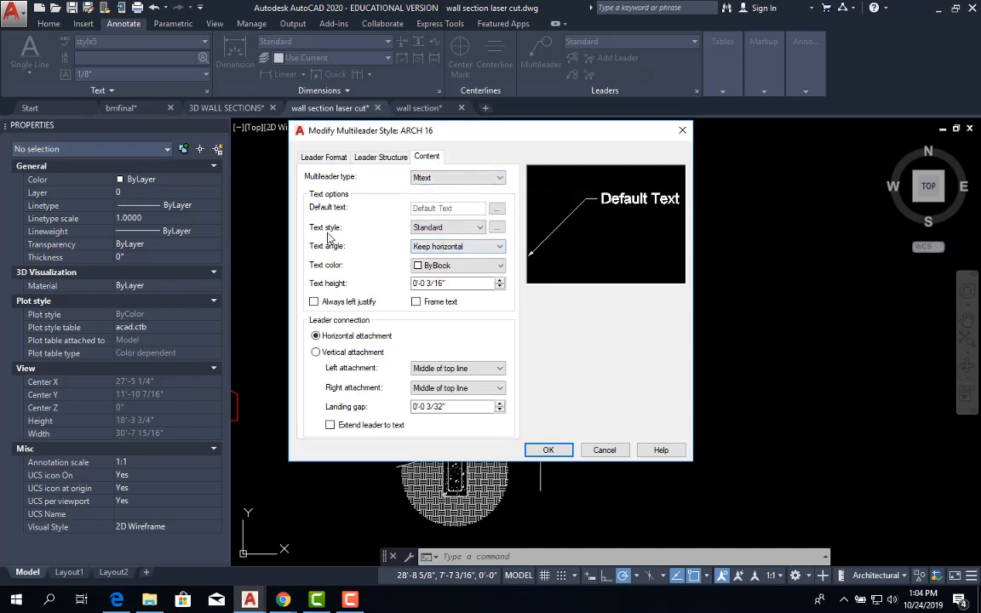
{"action": "left_click", "coordinate": [480, 231]}
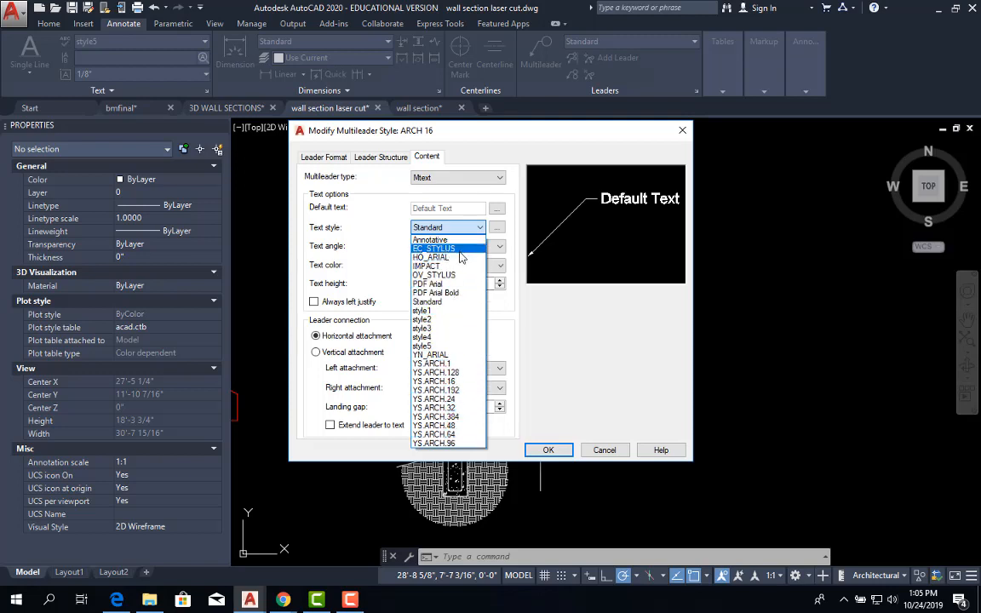
{"action": "left_click", "coordinate": [432, 302]}
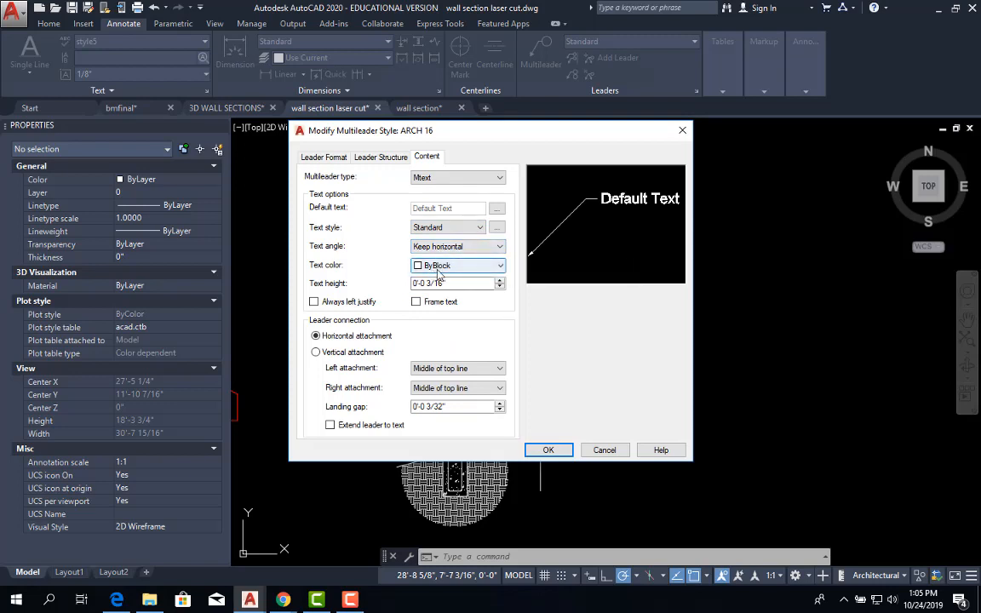
- Set the ARCH 16 content to Standard text style, ByLayer text color and 3/32" text height, and accept the style settings
{"action": "left_click", "coordinate": [443, 265]}
{"action": "left_click", "coordinate": [445, 281]}
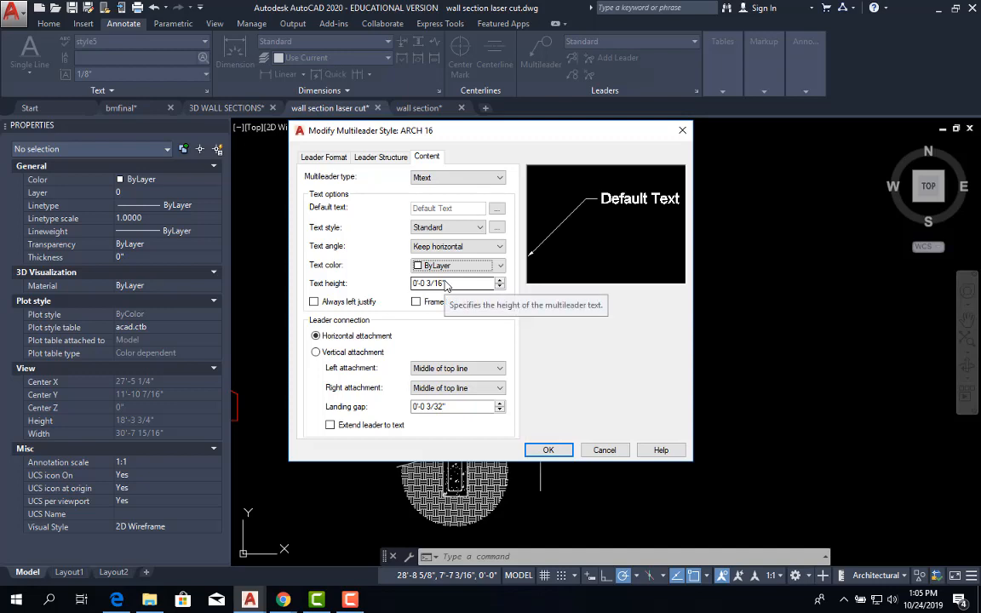
{"action": "left_click", "coordinate": [432, 232]}
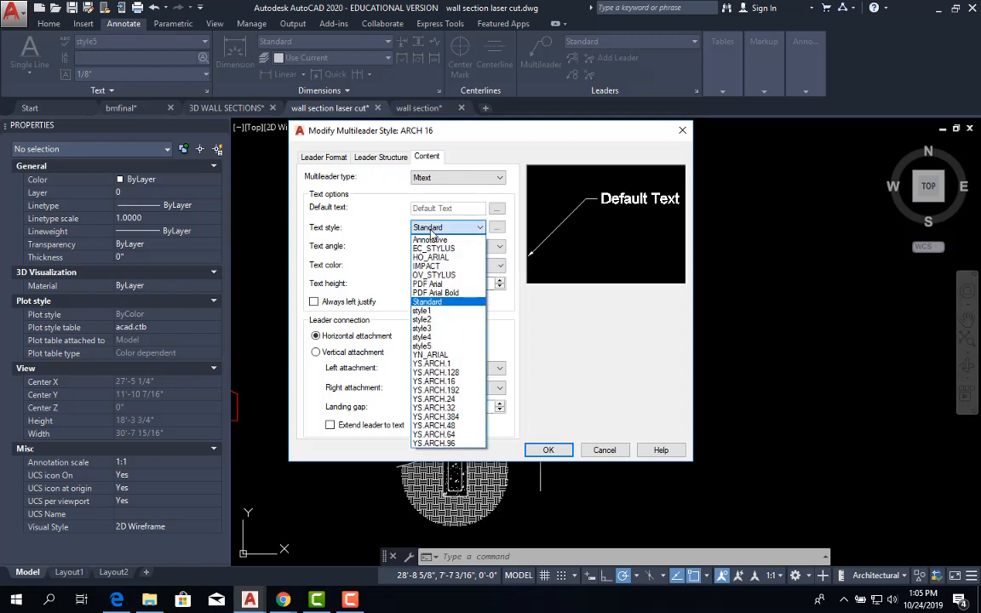
{"action": "left_click", "coordinate": [433, 302]}
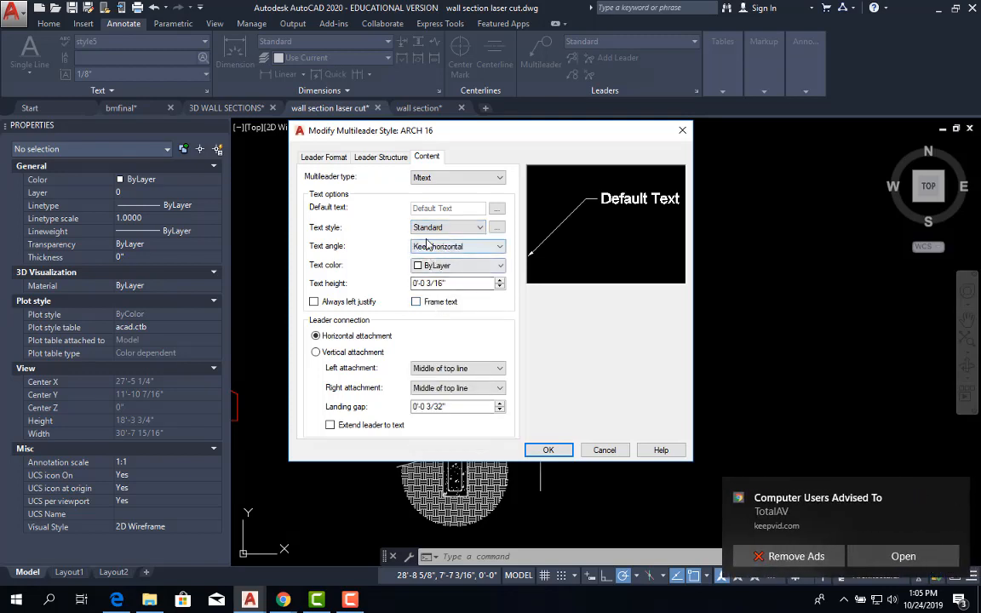
{"action": "left_click", "coordinate": [957, 490]}
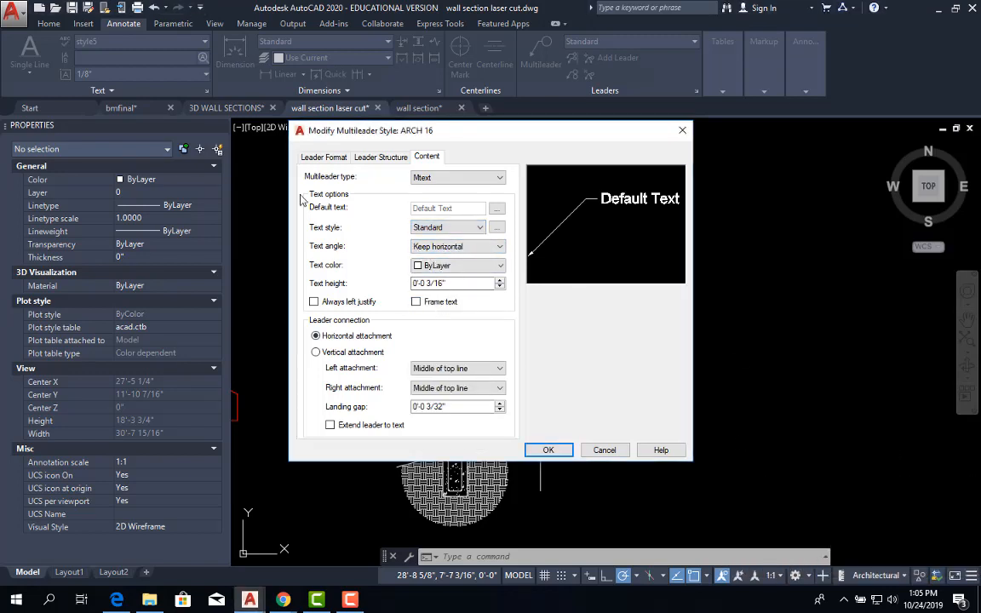
{"action": "left_click", "coordinate": [465, 270]}
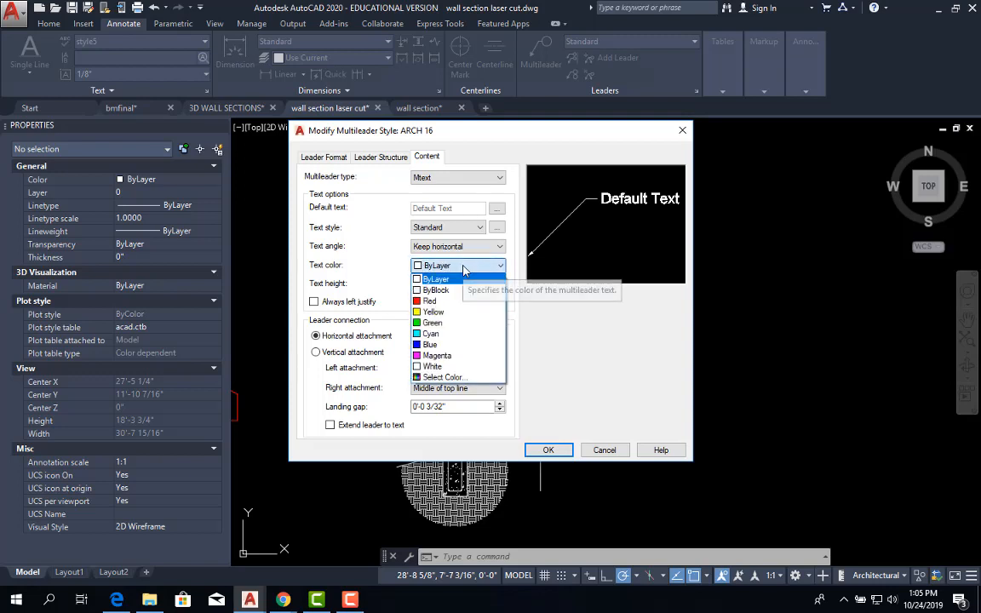
{"action": "left_click", "coordinate": [450, 281]}
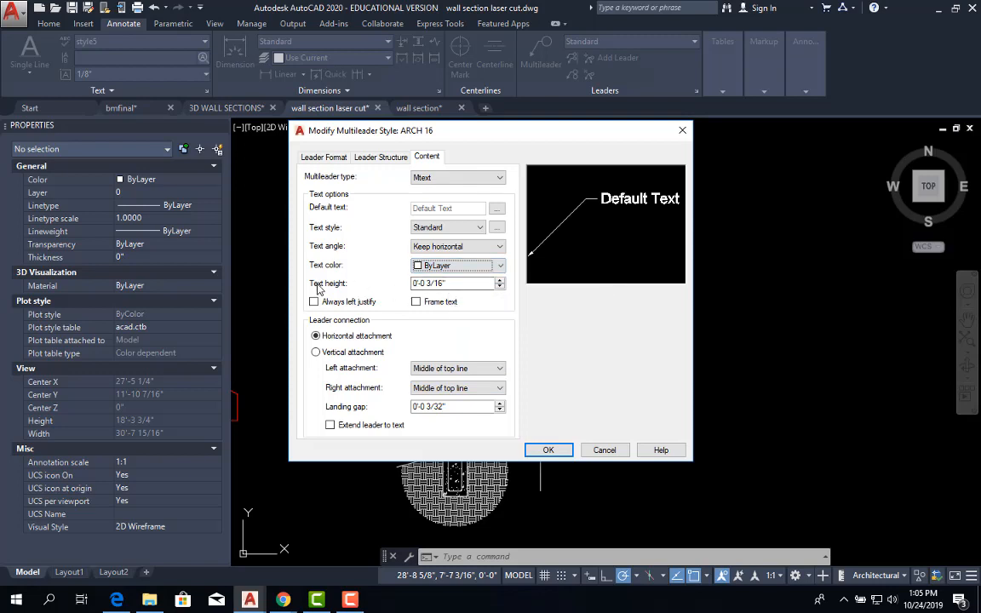
{"action": "left_click_drag", "start_coordinate": [455, 285], "coordinate": [383, 286]}
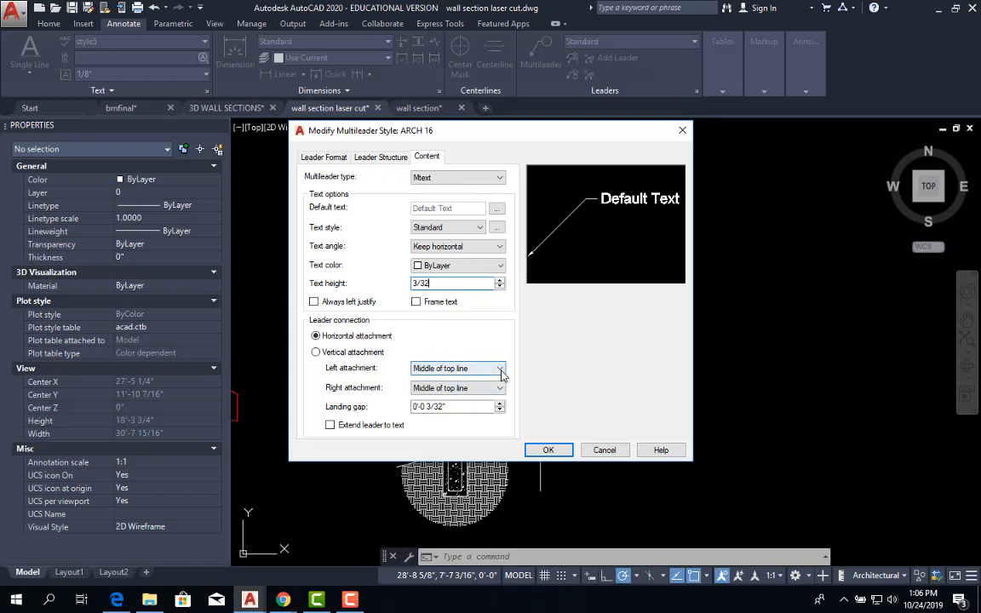
{"action": "left_click", "coordinate": [554, 454]}
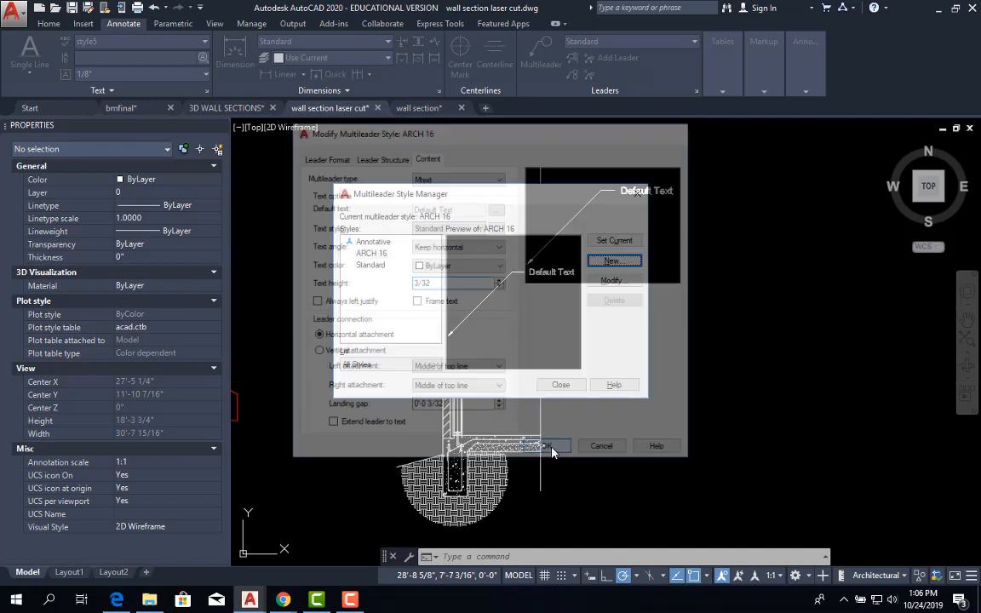
- Make ARCH 16 the current multileader style and close the style manager
{"action": "left_click", "coordinate": [614, 241]}
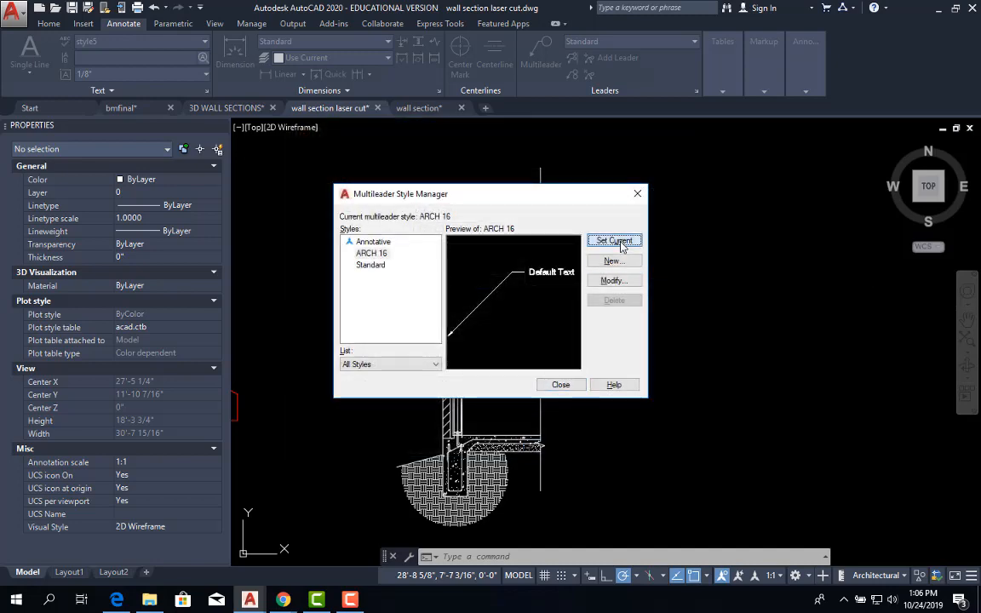
{"action": "left_click", "coordinate": [561, 385]}
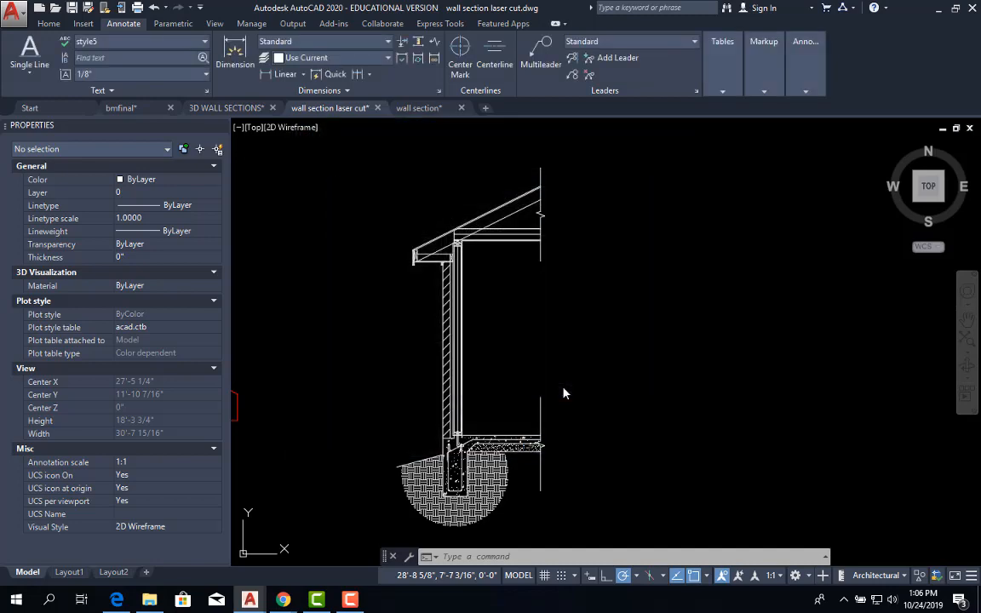
{"action": "left_click", "coordinate": [648, 43]}
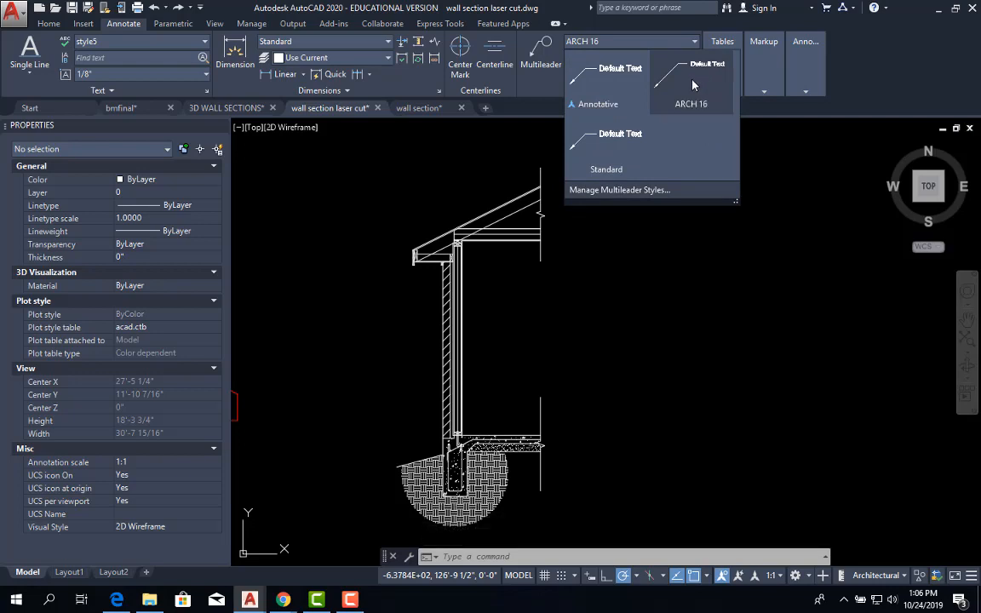
- Place a multileader with its arrowhead inside the hatched brick and its landing up and to the left, outside the wall
{"action": "middle_click_drag", "start_coordinate": [497, 266], "coordinate": [691, 277]}
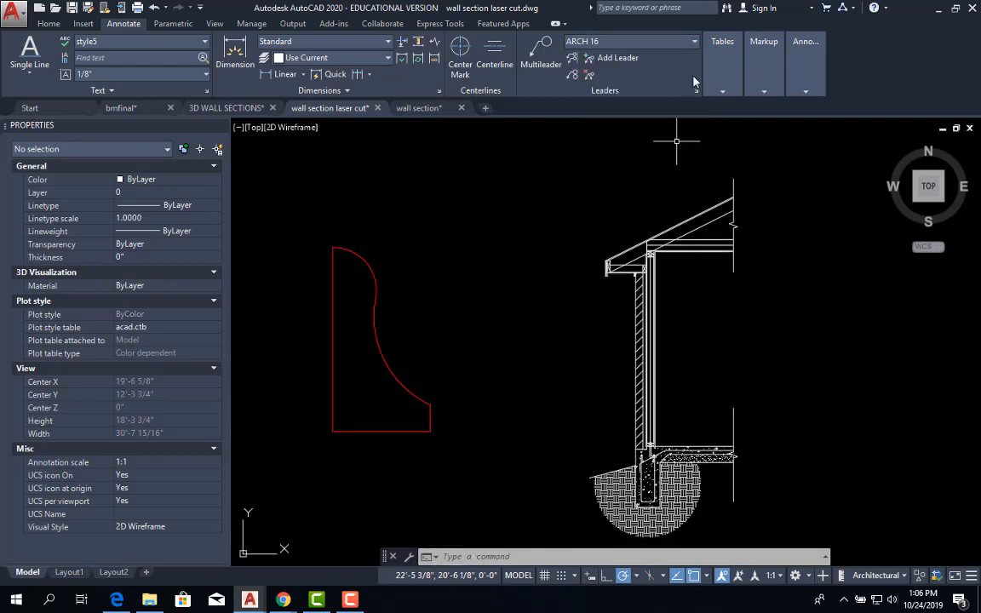
{"action": "left_click", "coordinate": [532, 68]}
{"action": "scroll", "coordinate": [653, 366], "scroll_direction": "up", "scroll_amount": 5}
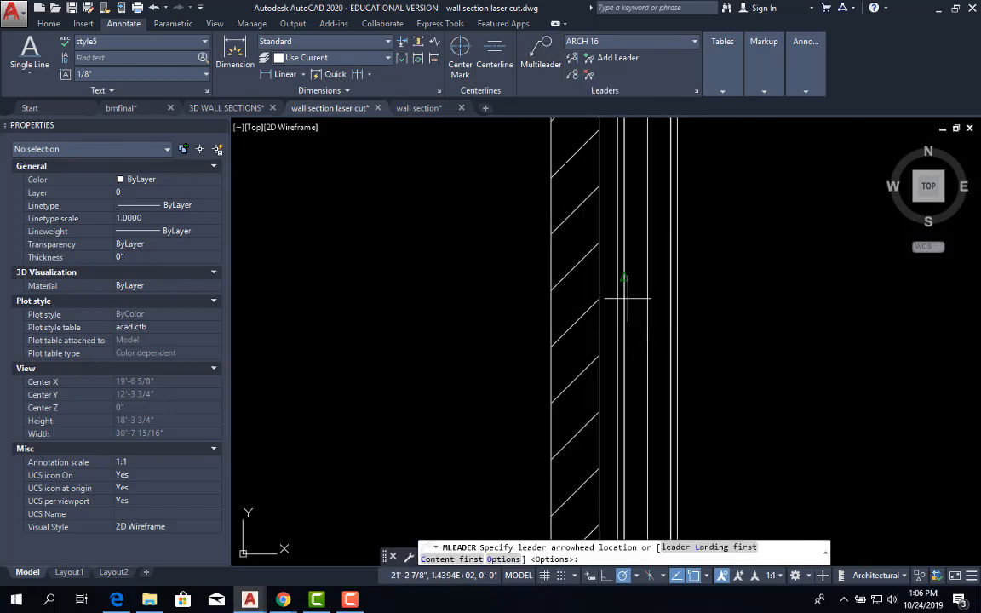
{"action": "scroll", "coordinate": [566, 269], "scroll_direction": "down", "scroll_amount": 4}
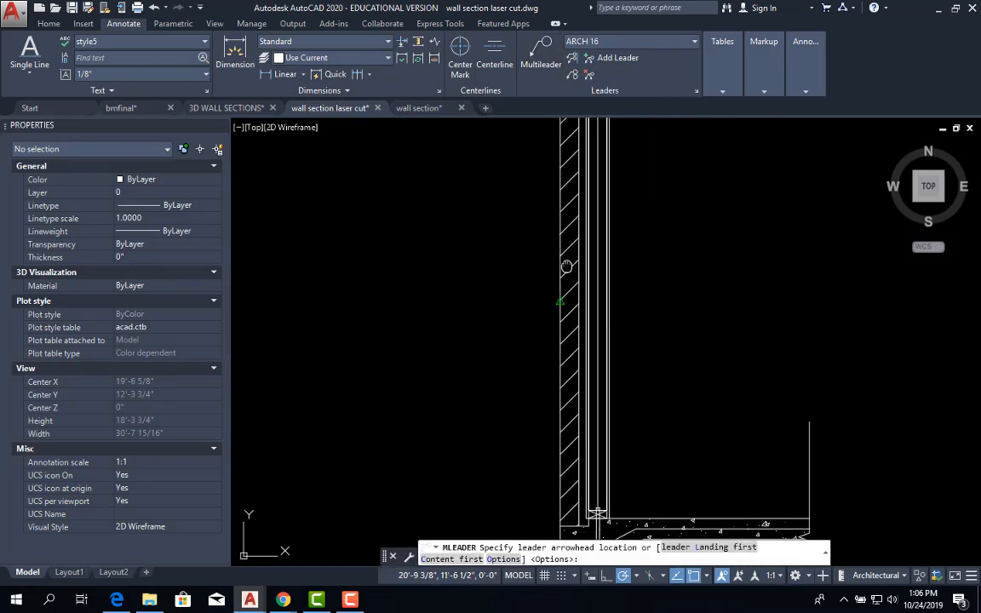
{"action": "middle_click_drag", "start_coordinate": [566, 266], "coordinate": [600, 303]}
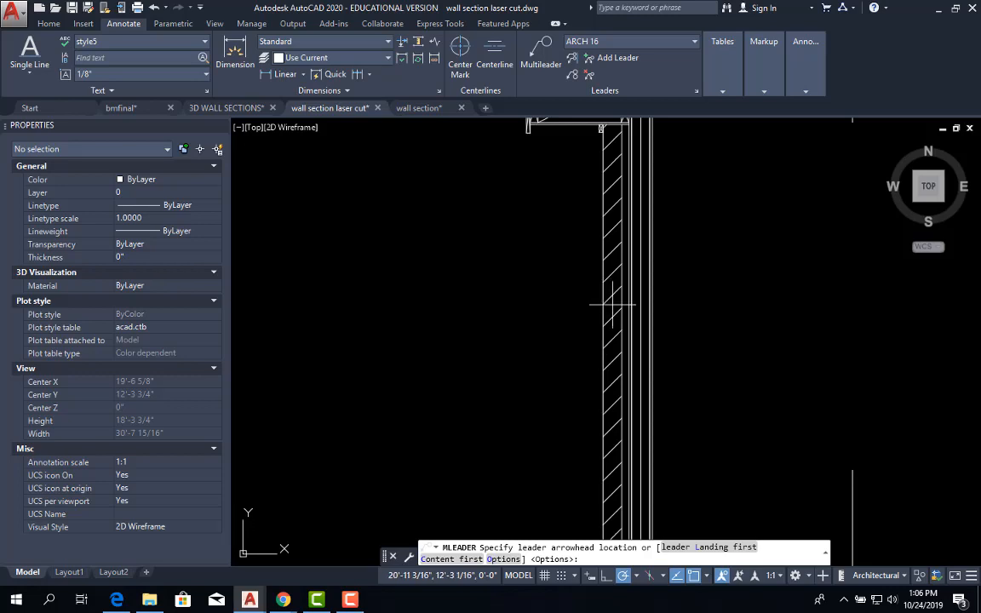
{"action": "left_click", "coordinate": [606, 297]}
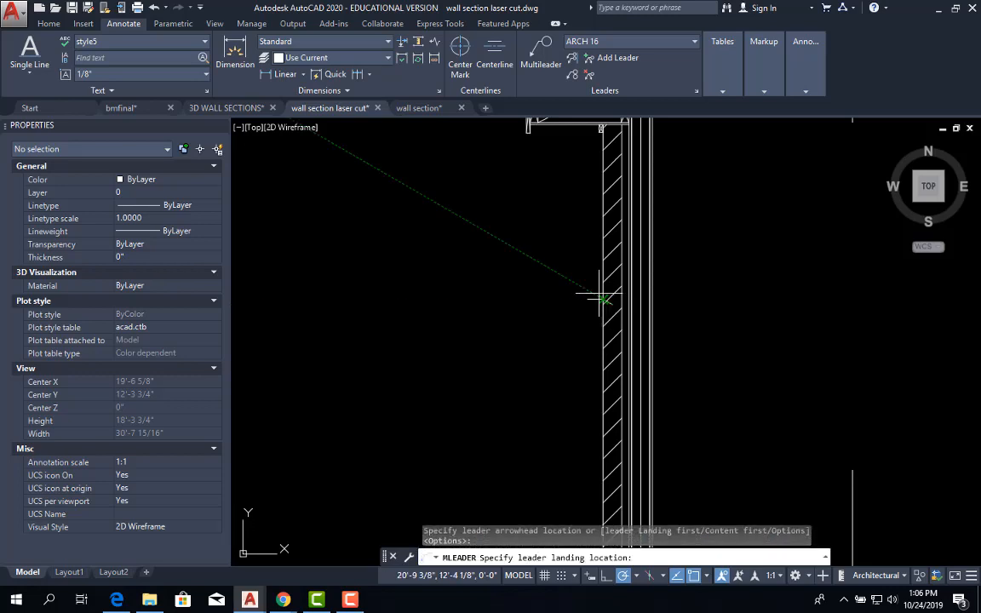
{"action": "left_click", "coordinate": [558, 240]}
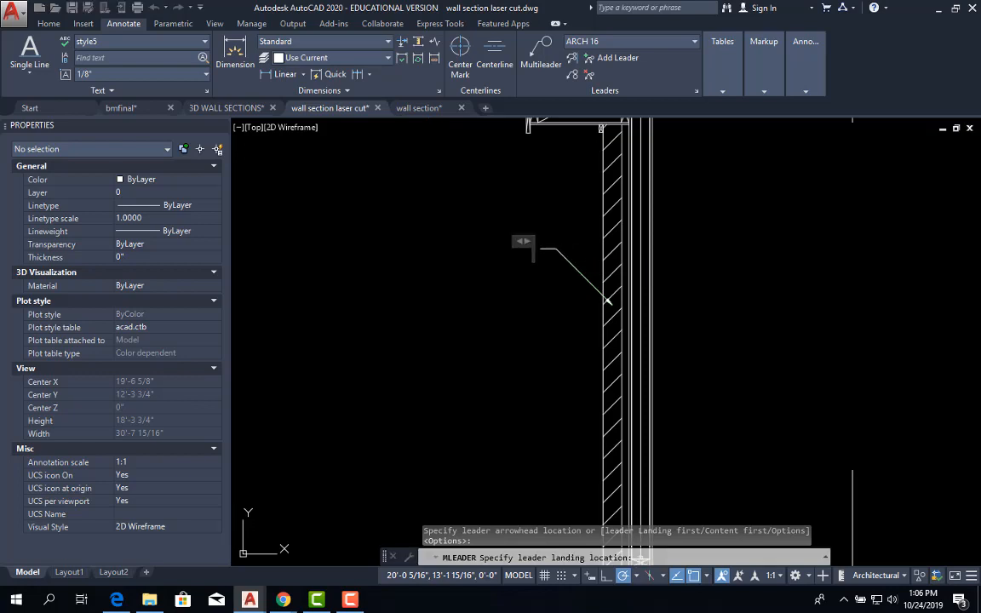
- Enter BRICK as the leader's text and finish the annotation
{"action": "scroll", "coordinate": [511, 239], "scroll_direction": "up", "scroll_amount": 6}
{"action": "scroll", "coordinate": [506, 265], "scroll_direction": "up", "scroll_amount": 1}
{"action": "scroll", "coordinate": [528, 264], "scroll_direction": "down", "scroll_amount": 3}
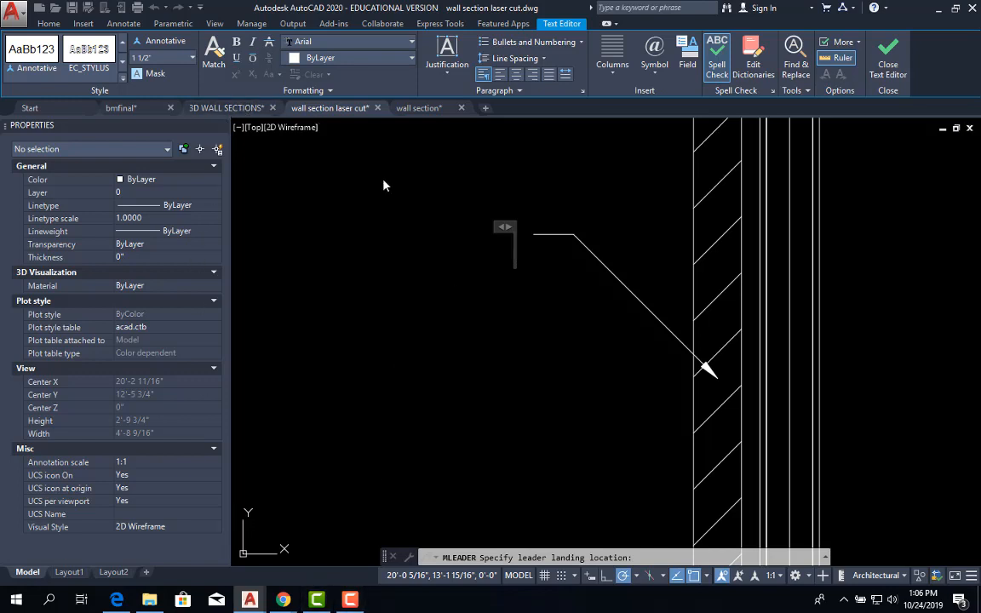
{"action": "type", "text": "BR"}
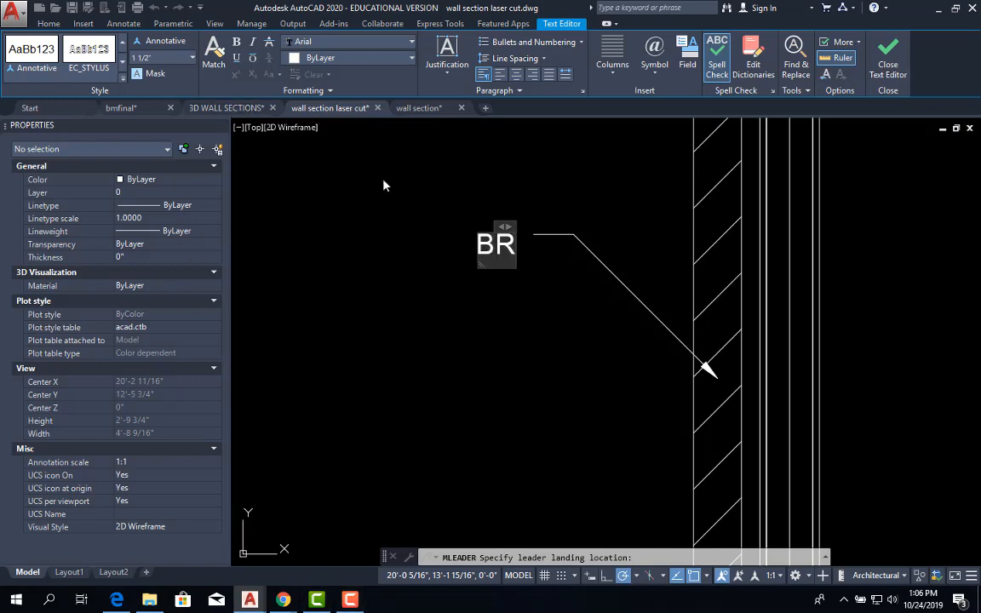
{"action": "type", "text": "ICK"}
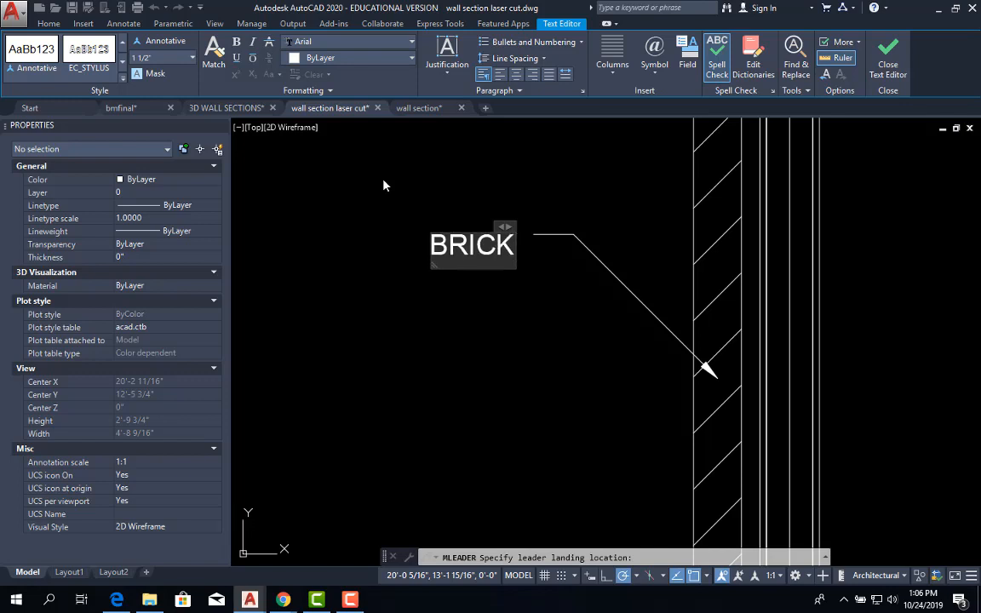
{"action": "left_click", "coordinate": [887, 72]}
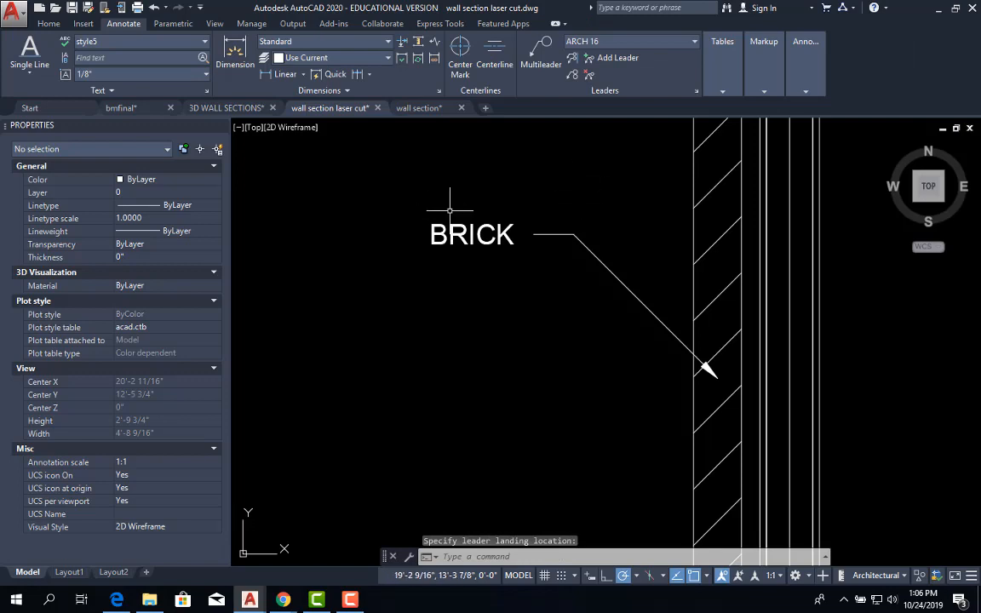
- Examine the wall section from the roof eave down to the foundation for further parts to annotate
{"action": "scroll", "coordinate": [454, 263], "scroll_direction": "down", "scroll_amount": 4}
{"action": "middle_click_drag", "start_coordinate": [497, 286], "coordinate": [497, 355]}
{"action": "scroll", "coordinate": [496, 355], "scroll_direction": "up", "scroll_amount": 2}
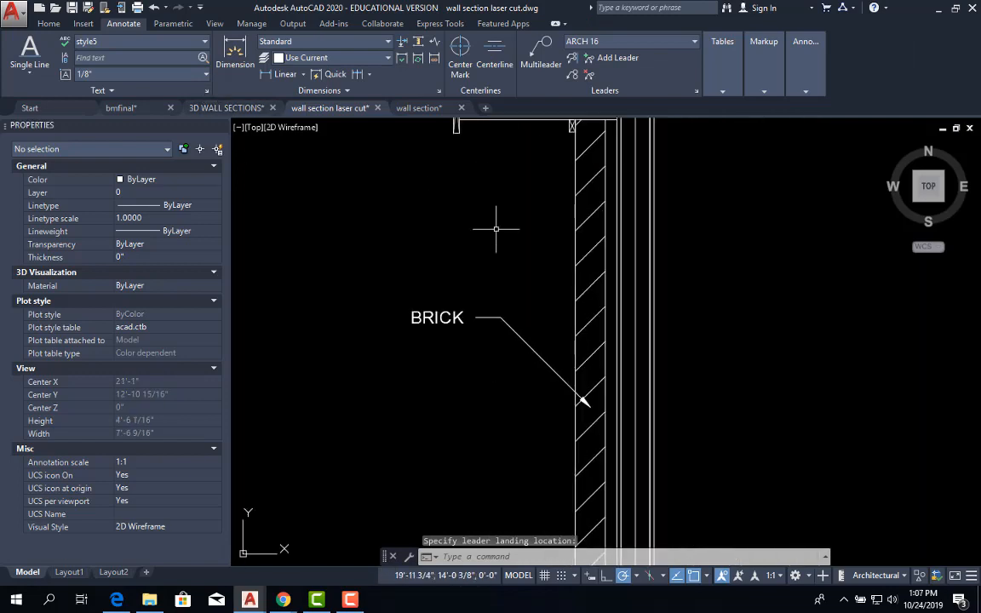
{"action": "mouse_move", "coordinate": [495, 228]}
{"action": "middle_mouse_down"}
{"action": "mouse_move", "coordinate": [486, 391]}
{"action": "mouse_move", "coordinate": [427, 514]}
{"action": "middle_mouse_up"}
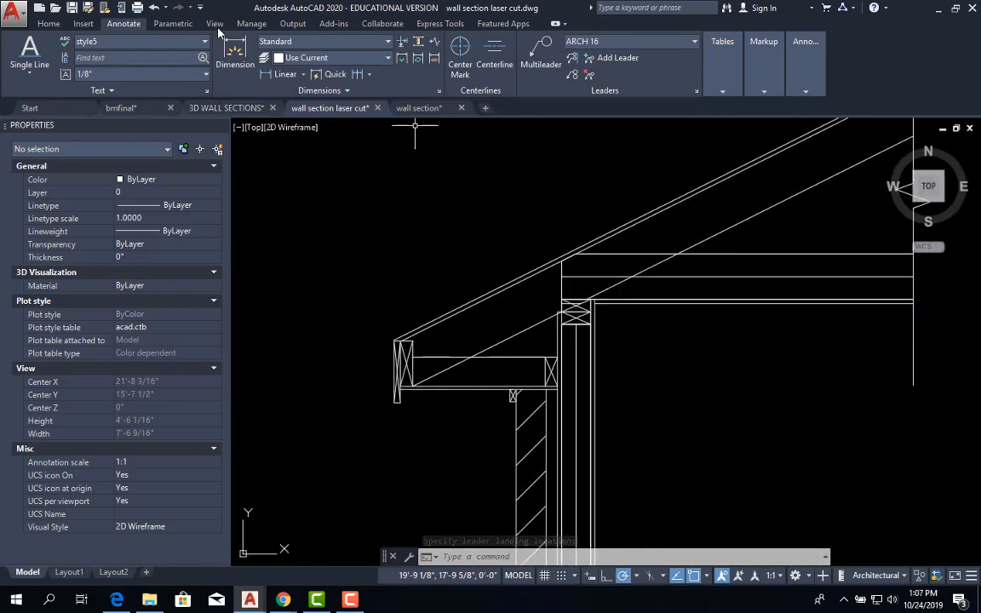
{"action": "middle_click_drag", "start_coordinate": [510, 355], "coordinate": [437, 246]}
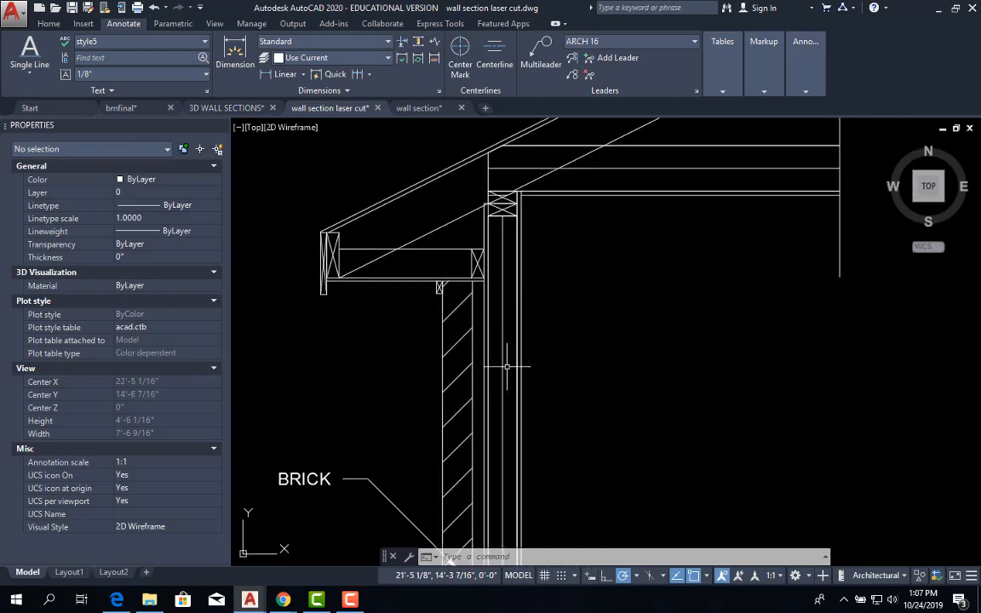
{"action": "middle_click_drag", "start_coordinate": [502, 347], "coordinate": [478, 125]}
{"action": "scroll", "coordinate": [477, 125], "scroll_direction": "up", "scroll_amount": 2}
{"action": "scroll", "coordinate": [509, 357], "scroll_direction": "down", "scroll_amount": 2}
{"action": "middle_click_drag", "start_coordinate": [530, 421], "coordinate": [539, 170]}
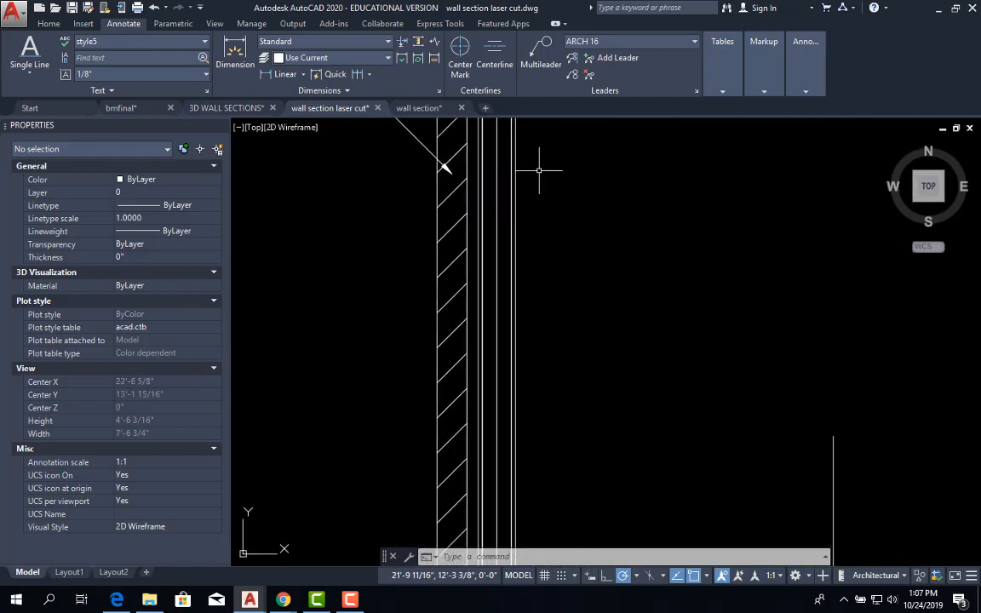
{"action": "scroll", "coordinate": [517, 338], "scroll_direction": "down", "scroll_amount": 2}
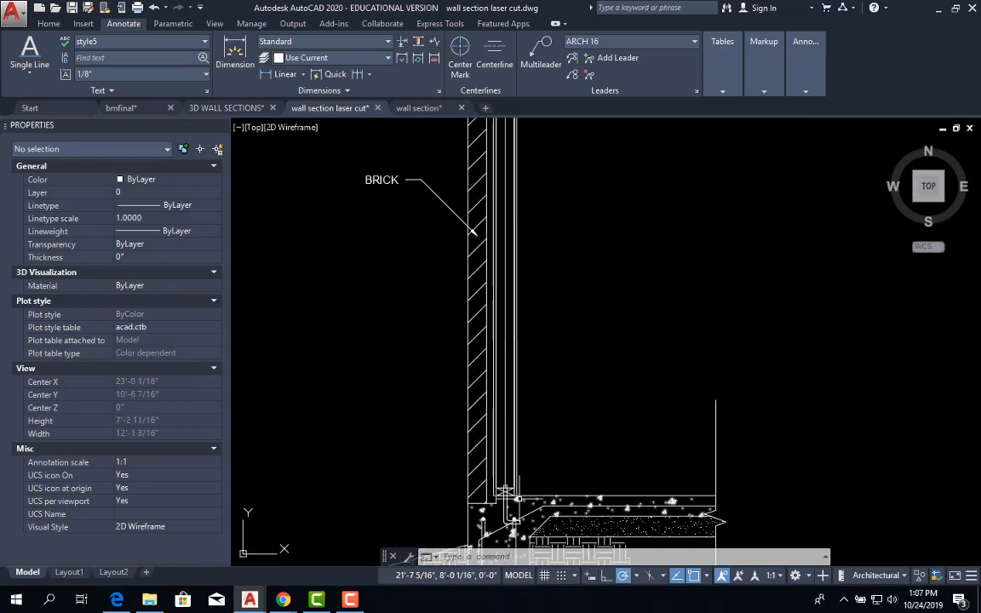
{"action": "middle_click_drag", "start_coordinate": [519, 498], "coordinate": [597, 395]}
{"action": "scroll", "coordinate": [535, 451], "scroll_direction": "up", "scroll_amount": 2}
{"action": "scroll", "coordinate": [535, 443], "scroll_direction": "up", "scroll_amount": 4}
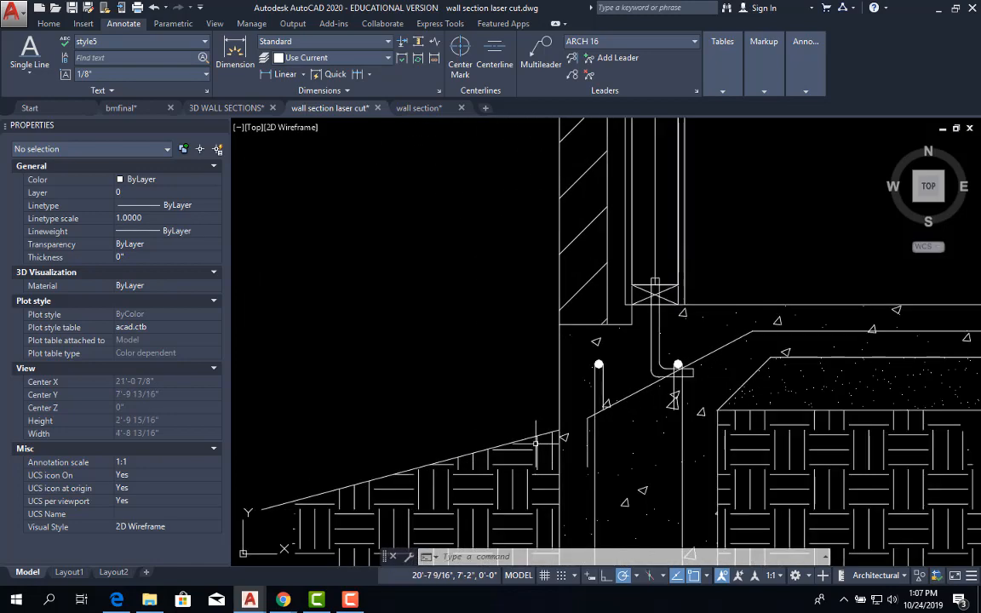
{"action": "scroll", "coordinate": [503, 387], "scroll_direction": "down", "scroll_amount": 4}
{"action": "scroll", "coordinate": [494, 206], "scroll_direction": "up", "scroll_amount": 2}
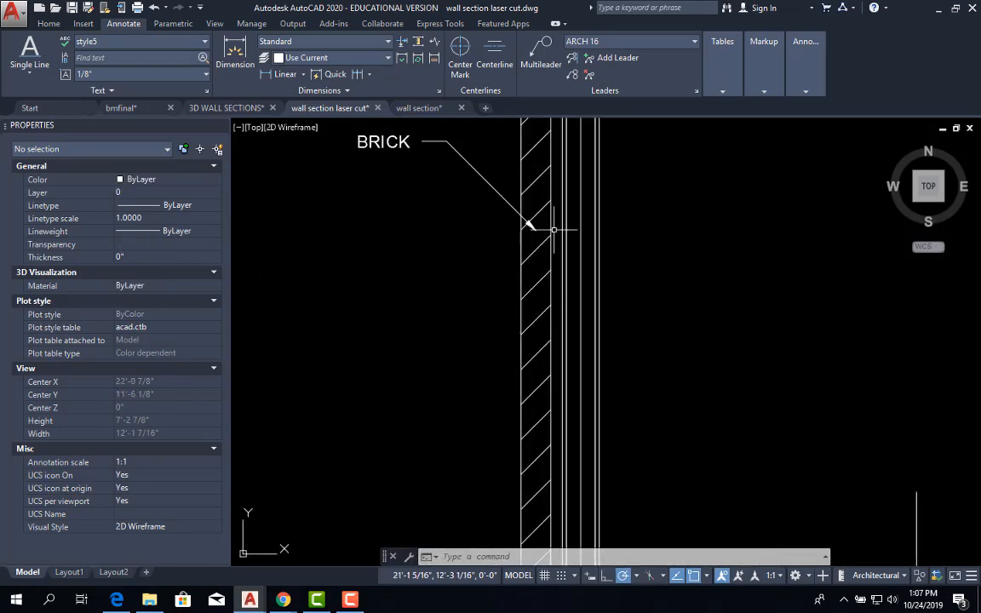
- Place a multileader with its arrowhead in the gap behind the brick and its landing aligned directly below the BRICK leader's landing
{"action": "left_click", "coordinate": [530, 57]}
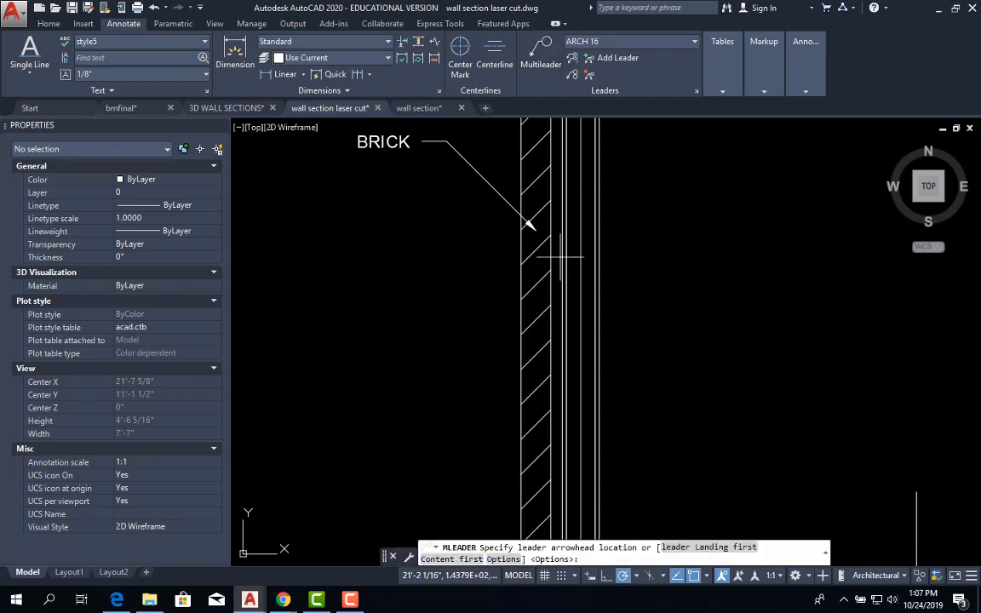
{"action": "scroll", "coordinate": [547, 304], "scroll_direction": "up", "scroll_amount": 4}
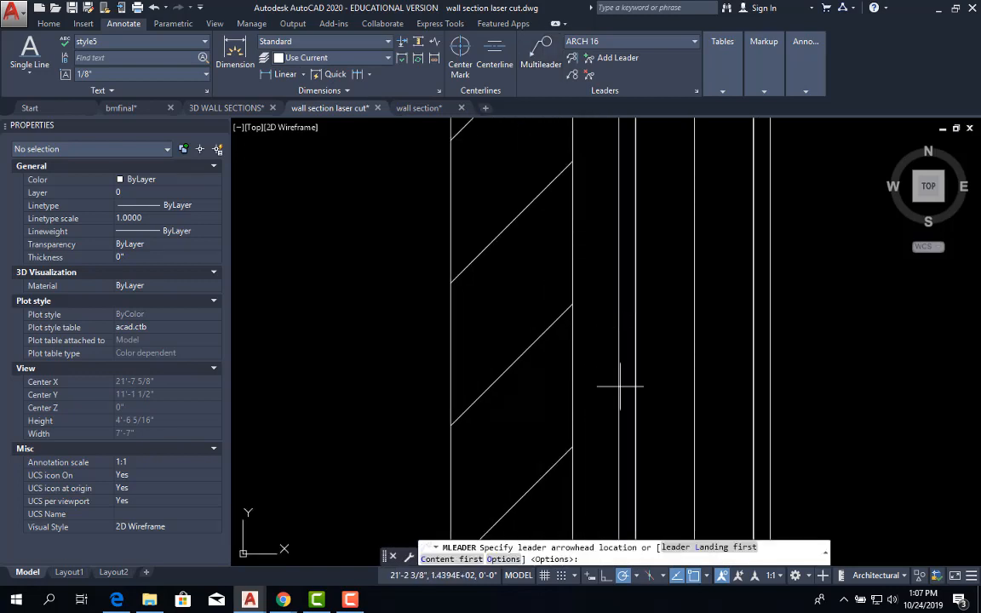
{"action": "left_click", "coordinate": [595, 394]}
{"action": "scroll", "coordinate": [400, 254], "scroll_direction": "down", "scroll_amount": 2}
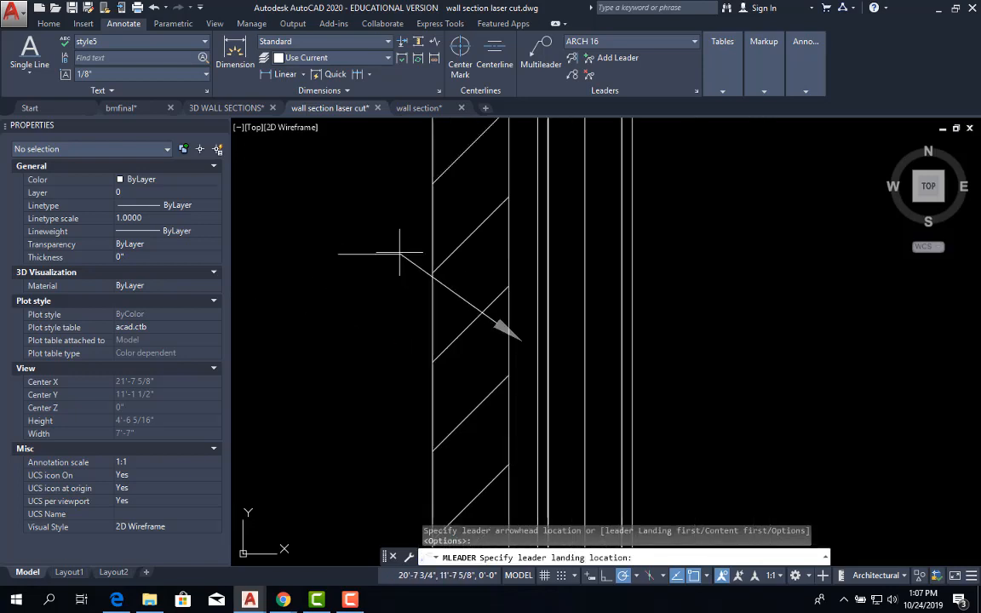
{"action": "scroll", "coordinate": [361, 166], "scroll_direction": "up", "scroll_amount": 2}
{"action": "middle_click_drag", "start_coordinate": [362, 165], "coordinate": [447, 275]}
{"action": "scroll", "coordinate": [417, 247], "scroll_direction": "down", "scroll_amount": 4}
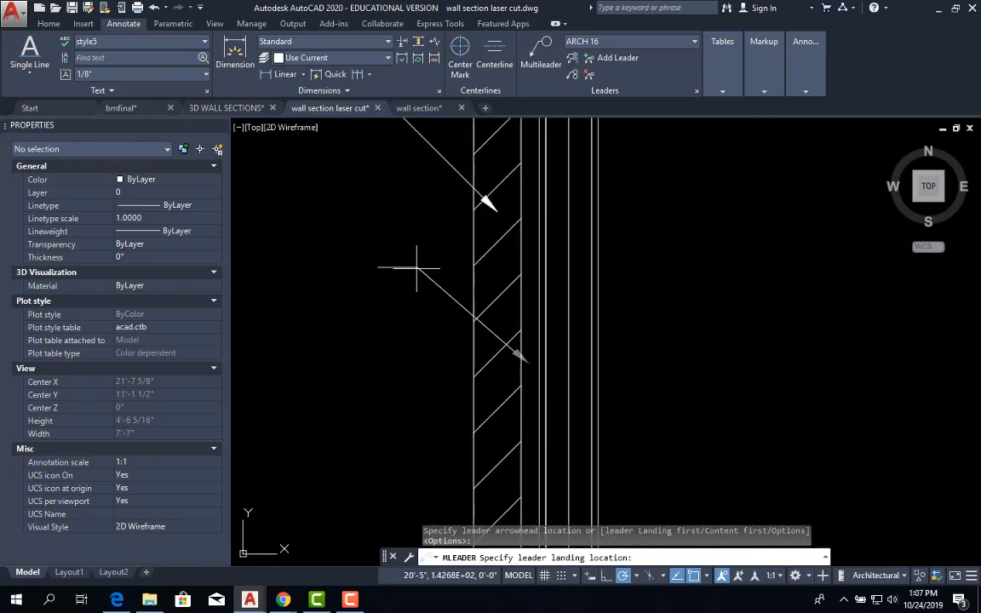
{"action": "scroll", "coordinate": [416, 254], "scroll_direction": "down", "scroll_amount": 2}
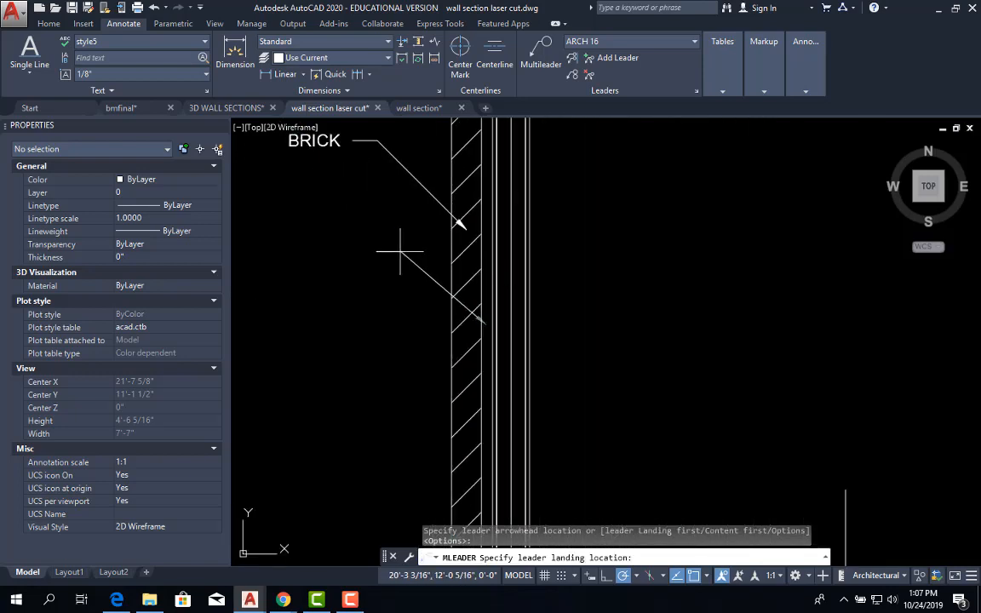
{"action": "mouse_move", "coordinate": [378, 139]}
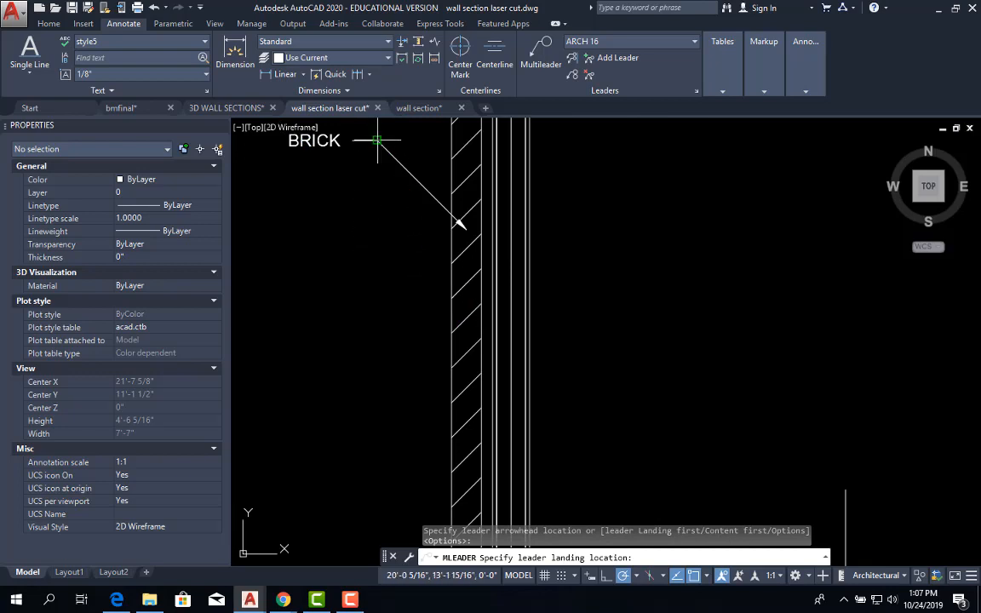
{"action": "left_click", "coordinate": [377, 217]}
- Enter AIR SPACE as the leader's text and finish the annotation
{"action": "type", "text": "ARI"}
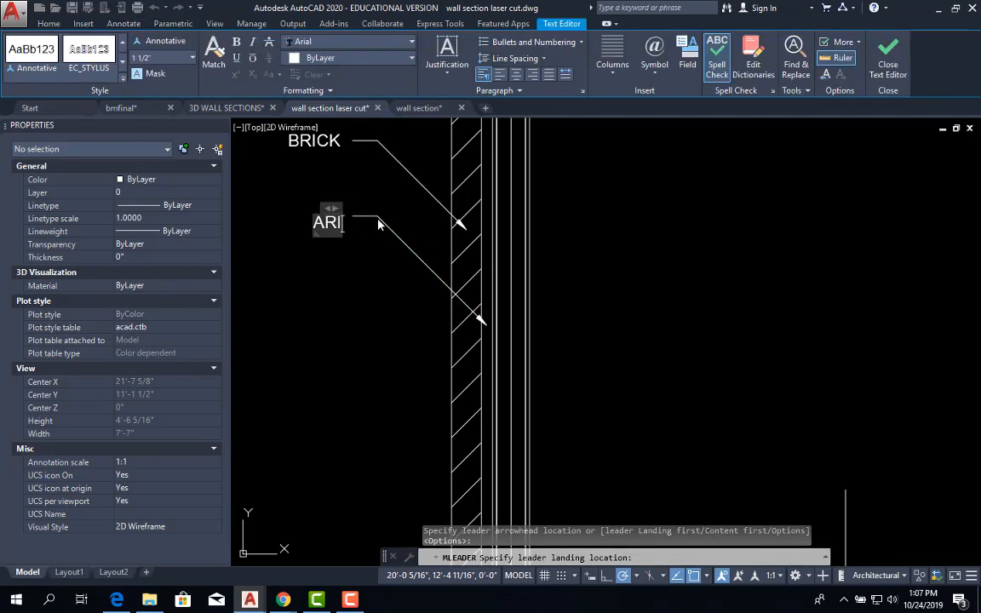
{"action": "key", "text": "BackSpace"}
{"action": "key", "text": "BackSpace"}
{"action": "key", "text": "BackSpace"}
{"action": "type", "text": "AIR SPACE"}
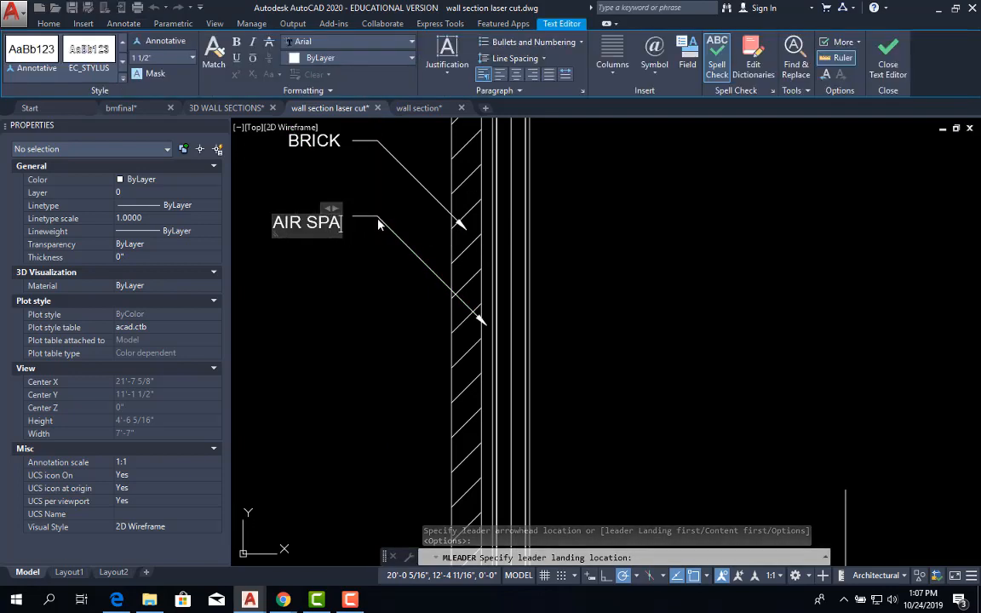
{"action": "left_click", "coordinate": [888, 64]}
- Examine the annotated reference section in the wall section drawing, reading its labels from the roof down to the foundation
{"action": "scroll", "coordinate": [388, 221], "scroll_direction": "down", "scroll_amount": 5}
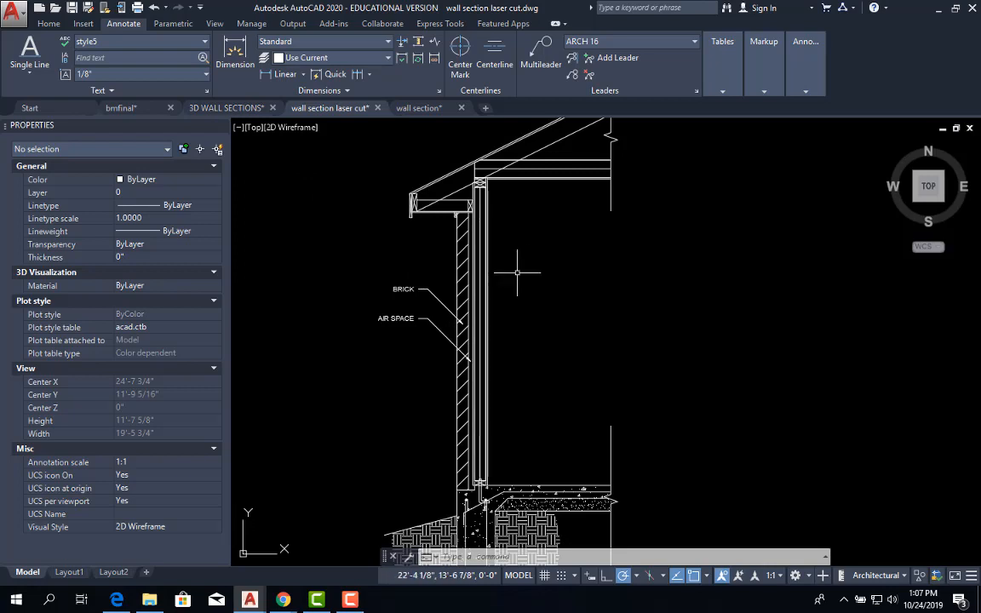
{"action": "left_click", "coordinate": [226, 108]}
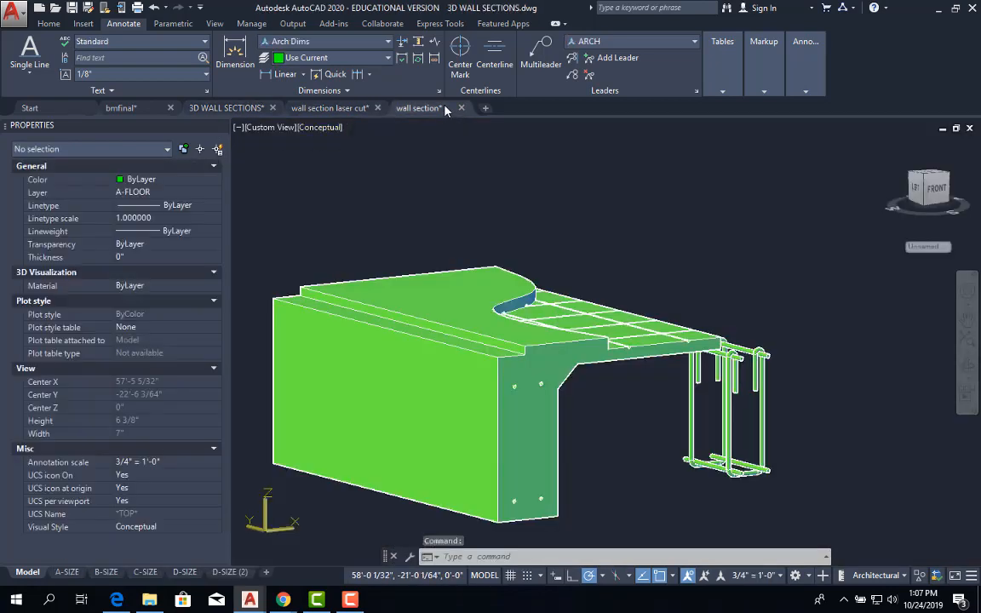
{"action": "left_click", "coordinate": [444, 109]}
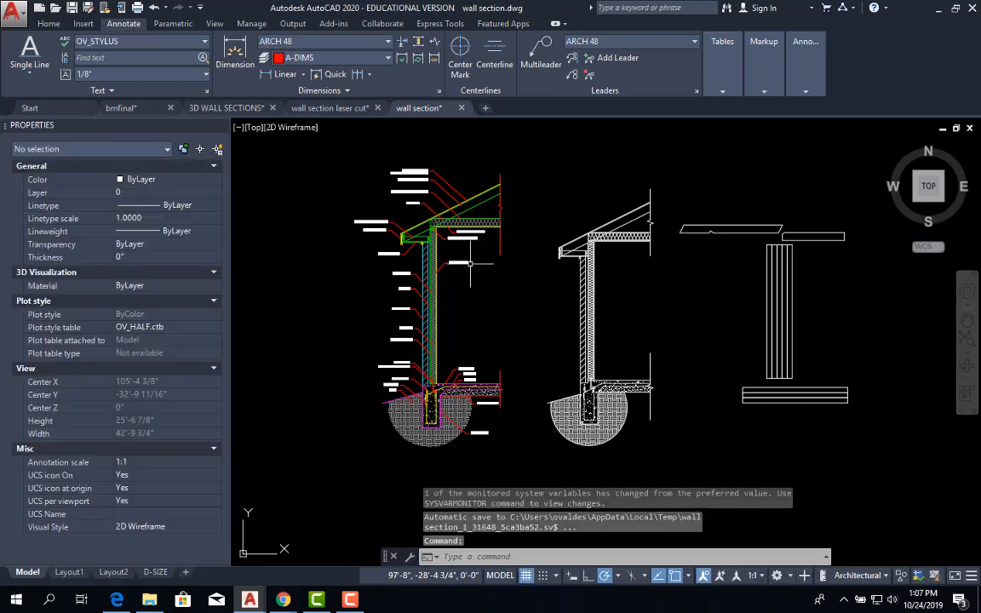
{"action": "scroll", "coordinate": [511, 239], "scroll_direction": "up", "scroll_amount": 4}
{"action": "middle_click_drag", "start_coordinate": [452, 206], "coordinate": [669, 385]}
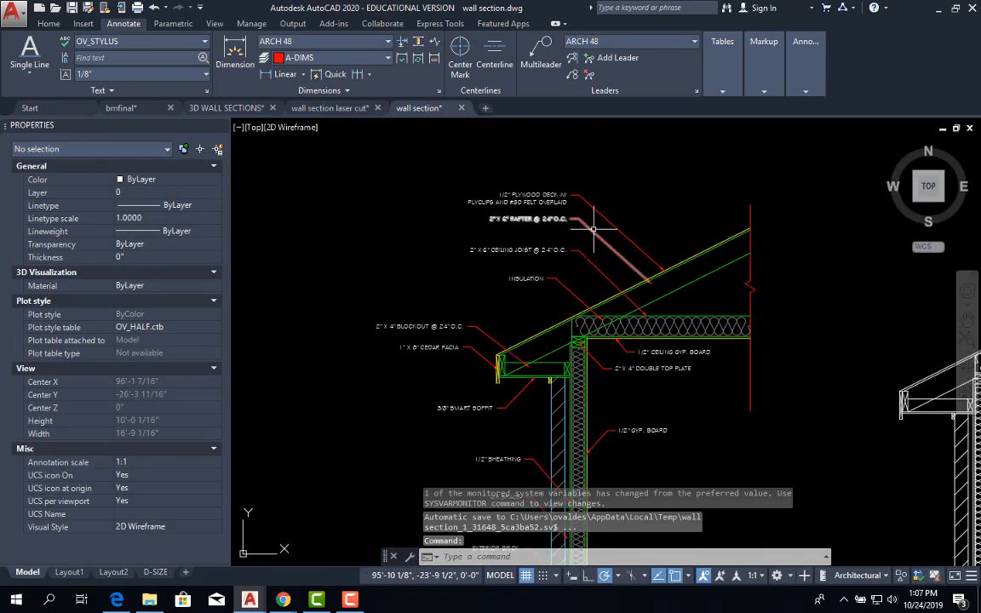
{"action": "scroll", "coordinate": [593, 230], "scroll_direction": "up", "scroll_amount": 2}
{"action": "mouse_move", "coordinate": [593, 230]}
{"action": "middle_mouse_down"}
{"action": "mouse_move", "coordinate": [701, 214]}
{"action": "mouse_move", "coordinate": [683, 207]}
{"action": "middle_mouse_up"}
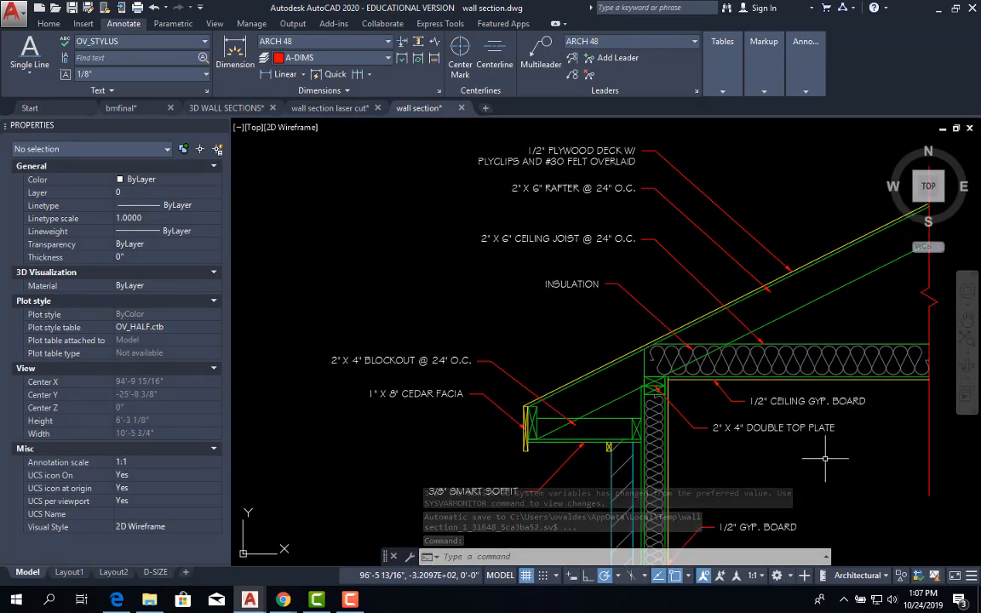
{"action": "middle_click_drag", "start_coordinate": [736, 440], "coordinate": [717, 439]}
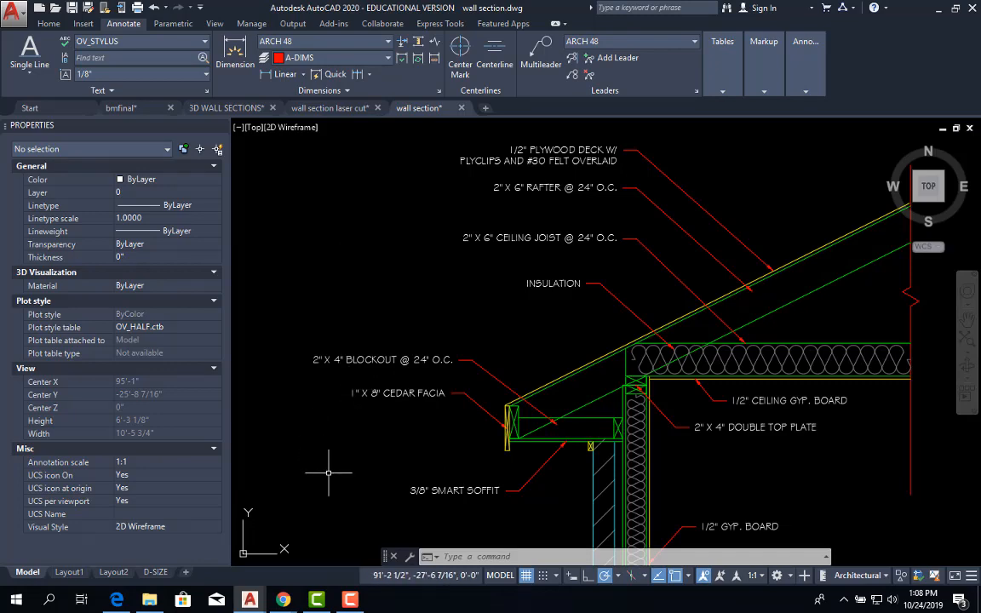
{"action": "middle_click_drag", "start_coordinate": [328, 472], "coordinate": [326, 91]}
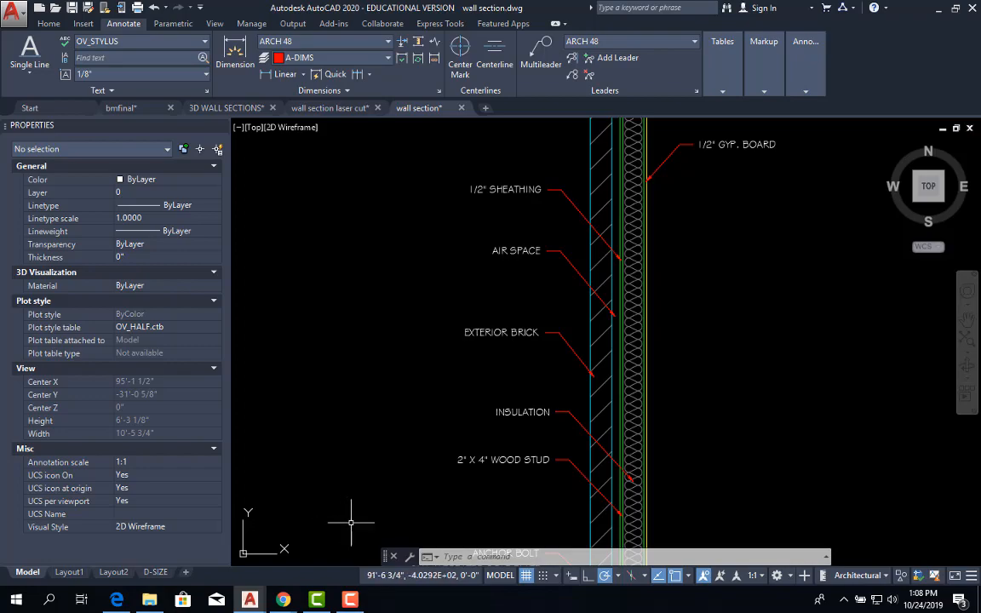
{"action": "middle_click_drag", "start_coordinate": [351, 522], "coordinate": [353, 263]}
{"action": "middle_click_drag", "start_coordinate": [336, 177], "coordinate": [310, 150]}
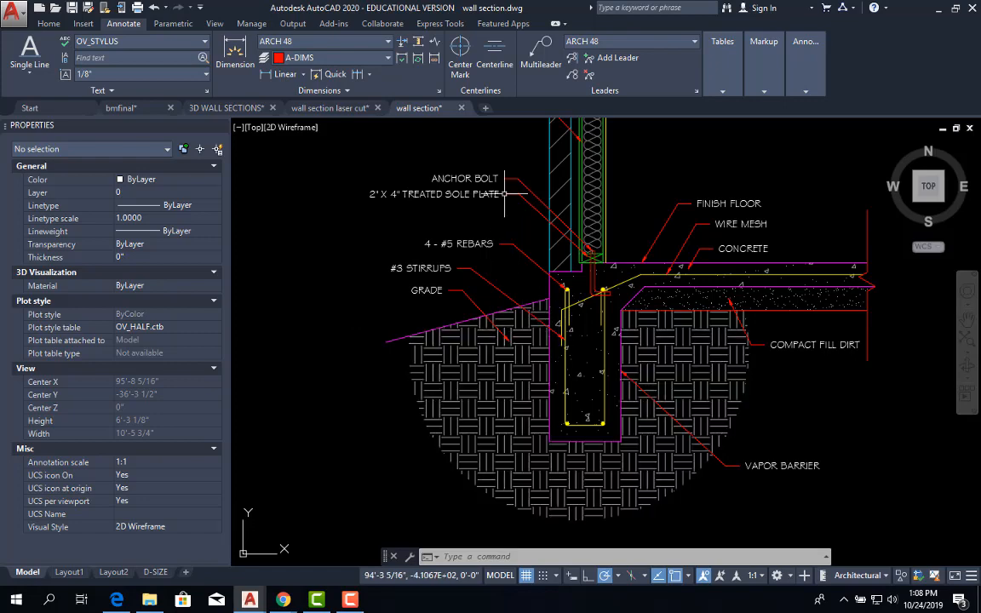
{"action": "left_click", "coordinate": [332, 111]}
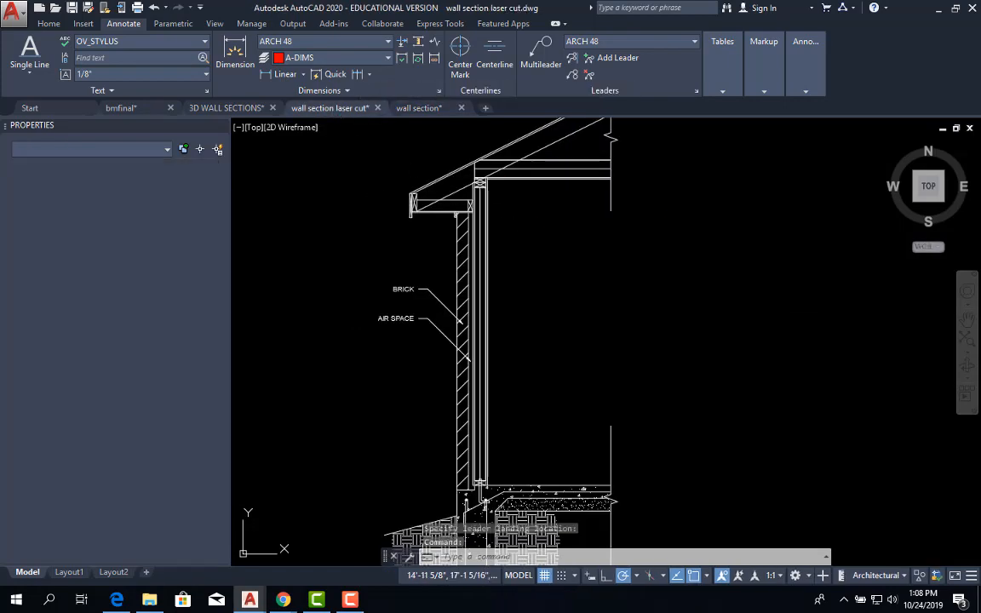
{"action": "left_click", "coordinate": [437, 367]}
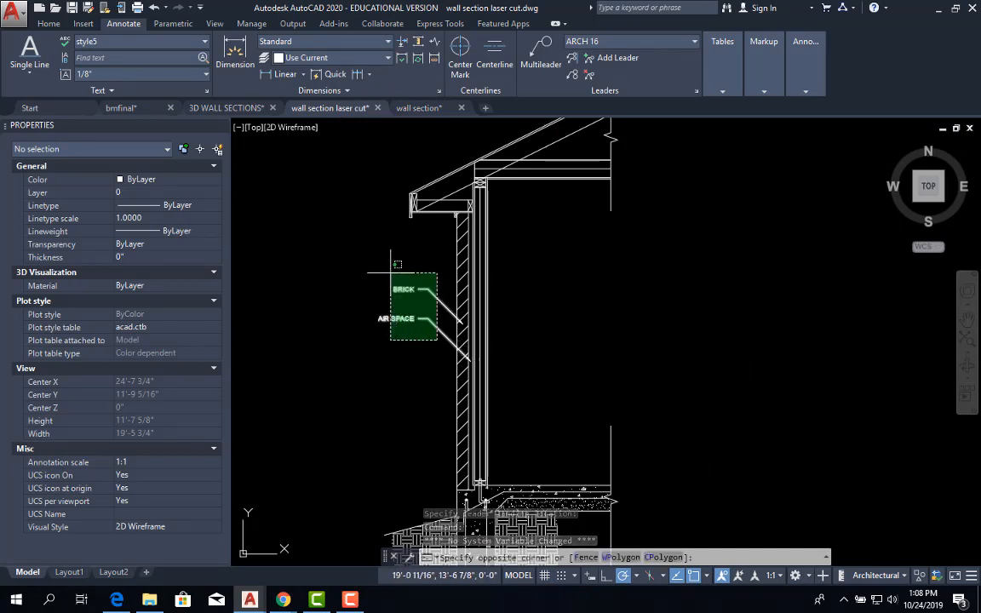
{"action": "left_click", "coordinate": [392, 273]}
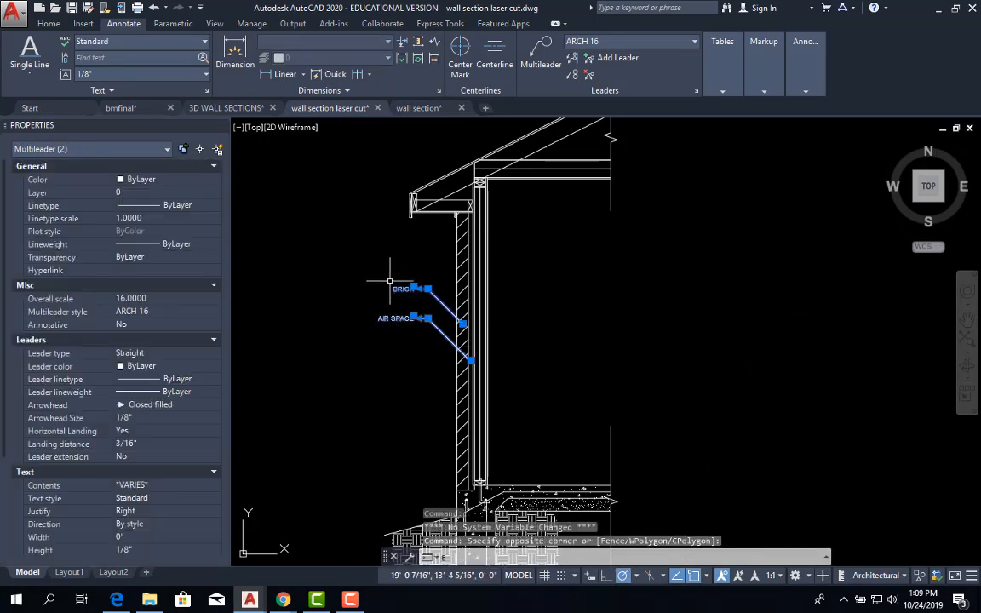
{"action": "key", "text": "Escape"}
{"action": "key", "text": "Escape"}
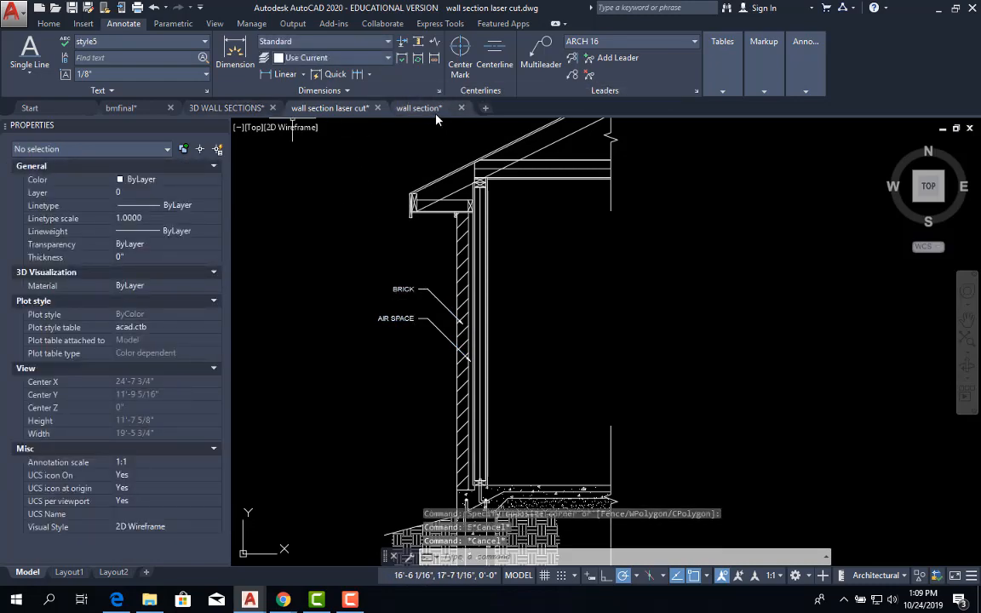
- Check the brick label in the wall section drawing and change the BRICK leader in the laser cut drawing to EXTERIOR BRICK
{"action": "left_click", "coordinate": [419, 108]}
{"action": "middle_click_drag", "start_coordinate": [433, 236], "coordinate": [512, 433]}
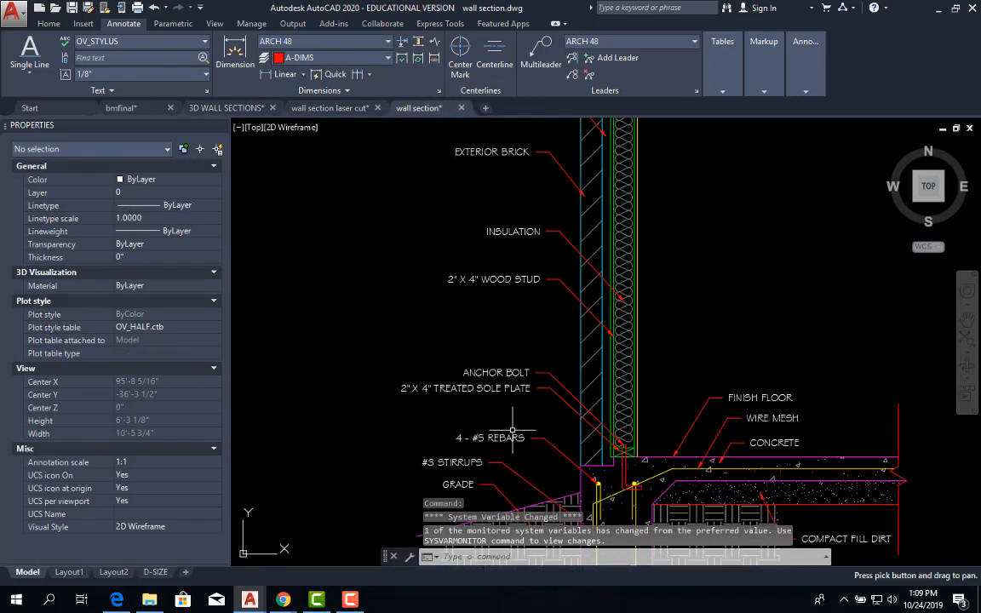
{"action": "middle_click_drag", "start_coordinate": [510, 239], "coordinate": [484, 370]}
{"action": "scroll", "coordinate": [484, 282], "scroll_direction": "up", "scroll_amount": 3}
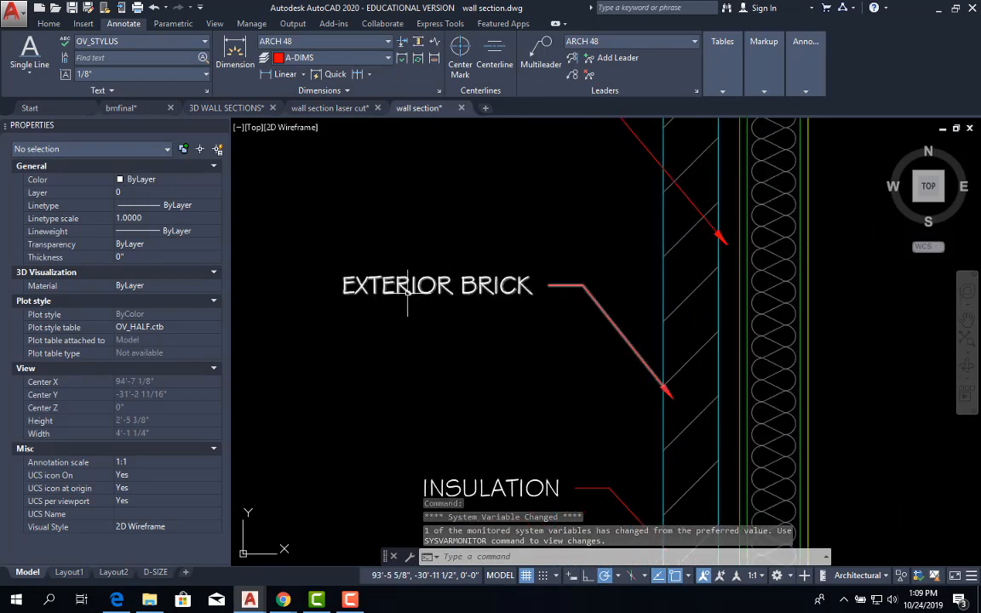
{"action": "left_click", "coordinate": [325, 108]}
{"action": "scroll", "coordinate": [422, 293], "scroll_direction": "up", "scroll_amount": 3}
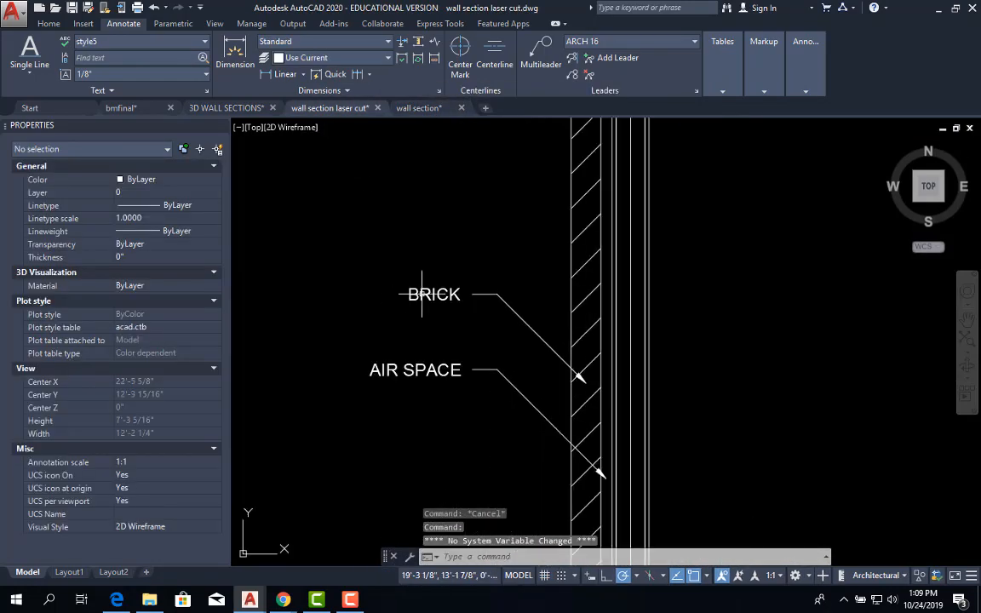
{"action": "double_click", "coordinate": [422, 294]}
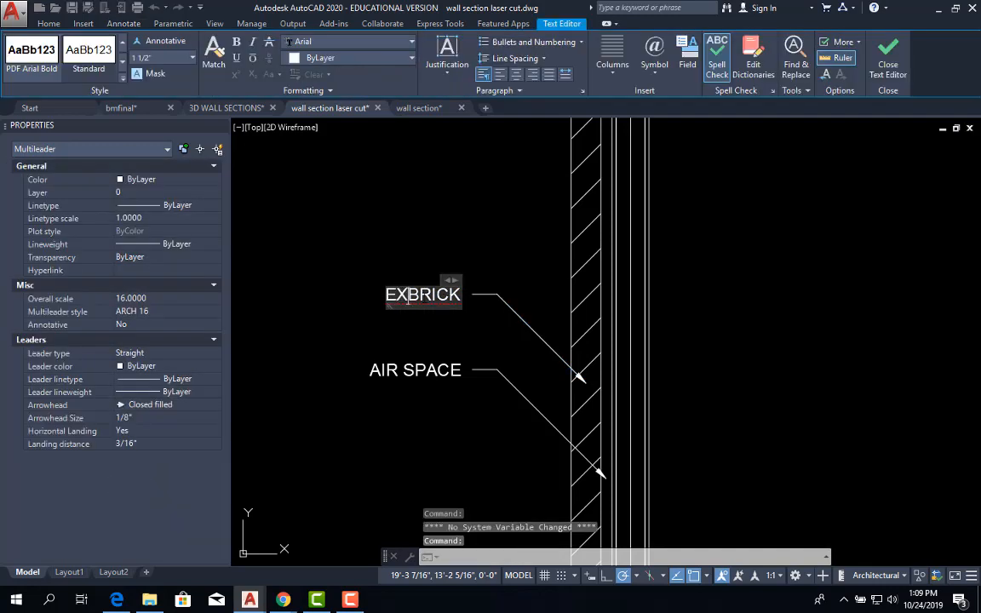
{"action": "type", "text": "EXTERIOR"}
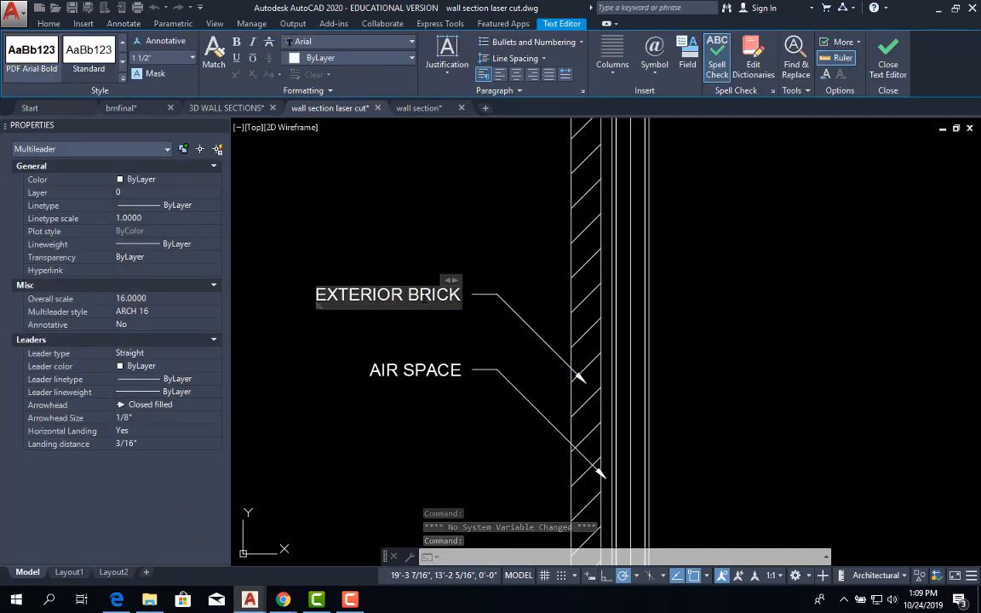
{"action": "left_click", "coordinate": [686, 307]}
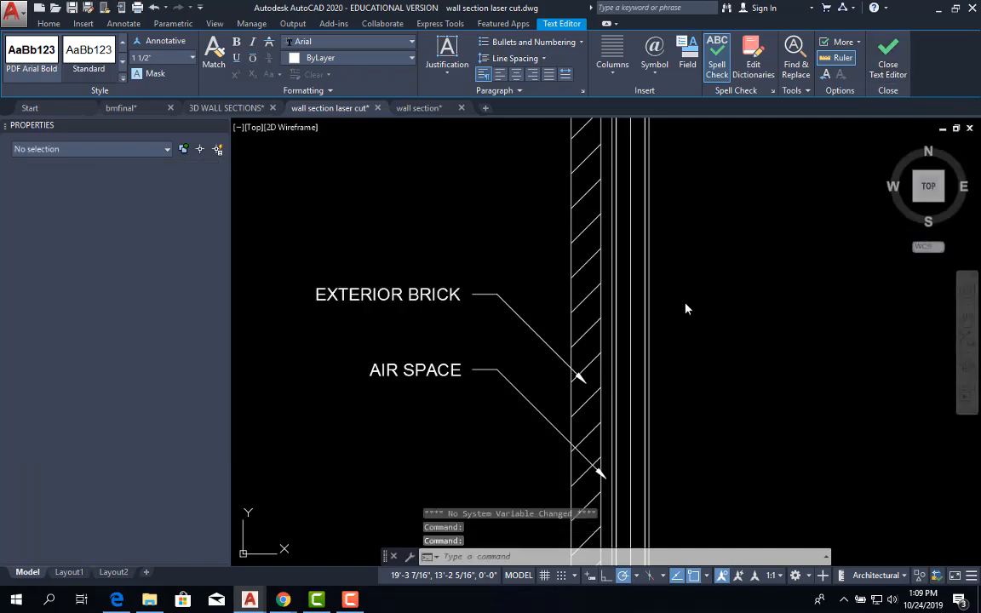
- Inspect the linetype properties of the insulation line in the middle of the stud wall, then clear the selection
{"action": "scroll", "coordinate": [464, 394], "scroll_direction": "down", "scroll_amount": 2}
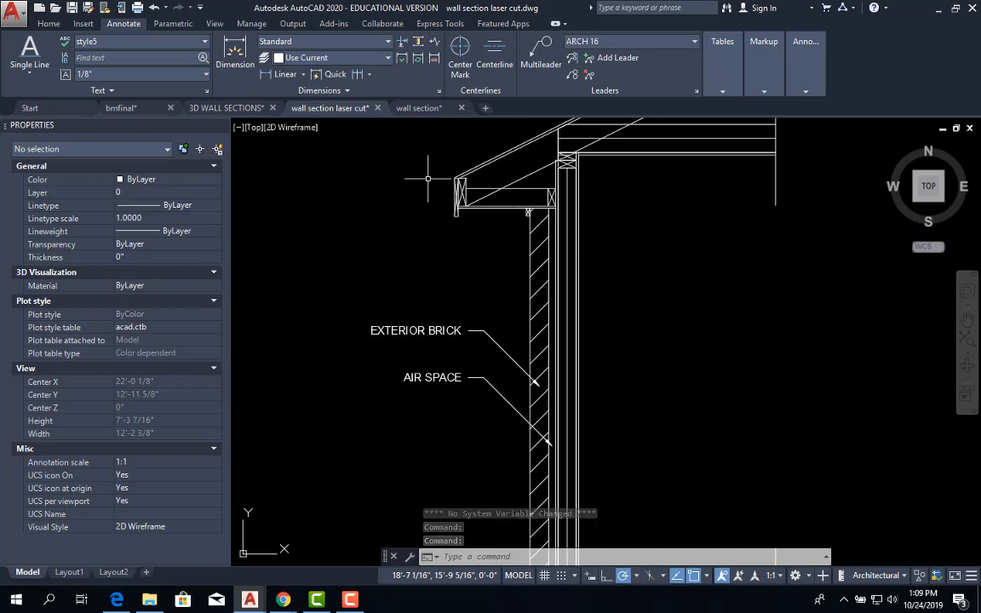
{"action": "middle_click_drag", "start_coordinate": [502, 251], "coordinate": [443, 273]}
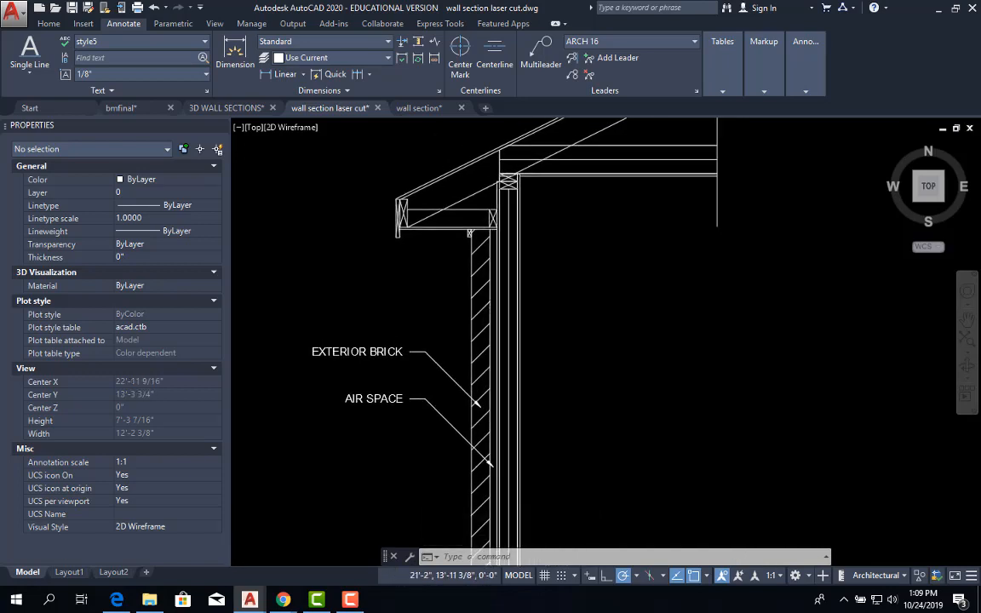
{"action": "scroll", "coordinate": [534, 271], "scroll_direction": "down", "scroll_amount": 1}
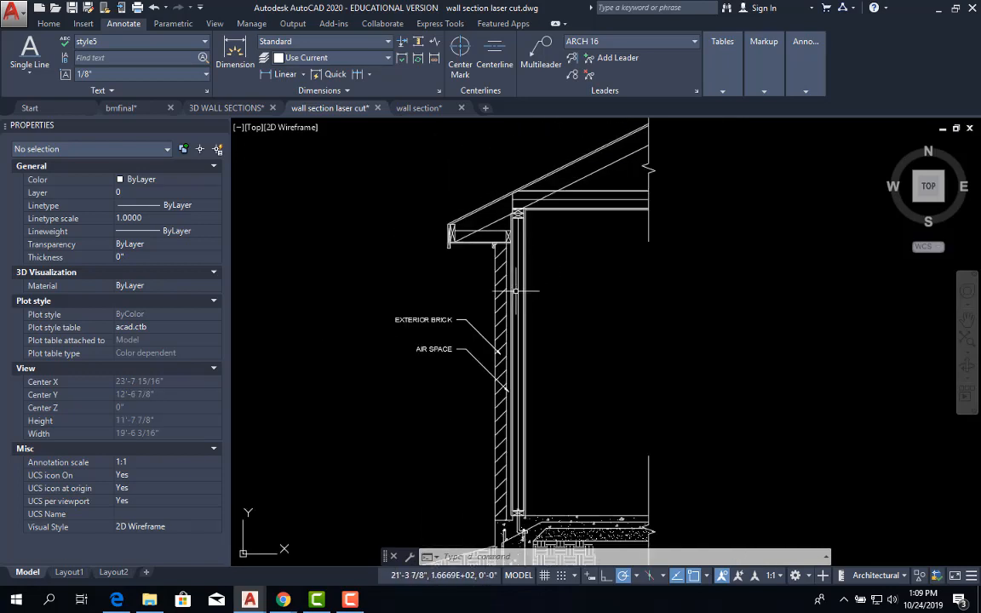
{"action": "scroll", "coordinate": [515, 290], "scroll_direction": "up", "scroll_amount": 5}
{"action": "left_click", "coordinate": [523, 289]}
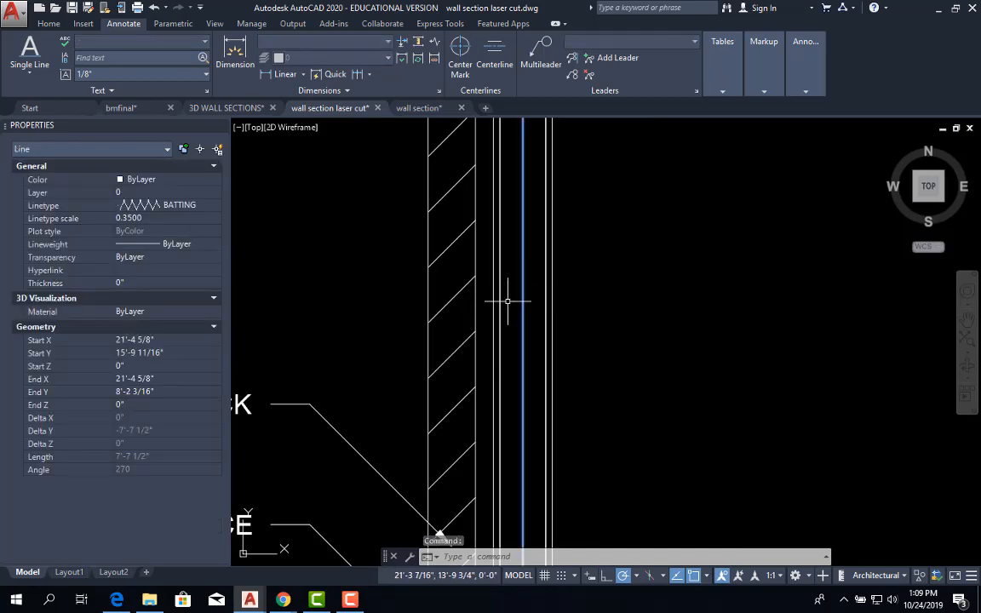
{"action": "key", "text": "Escape"}
{"action": "key", "text": "Escape"}
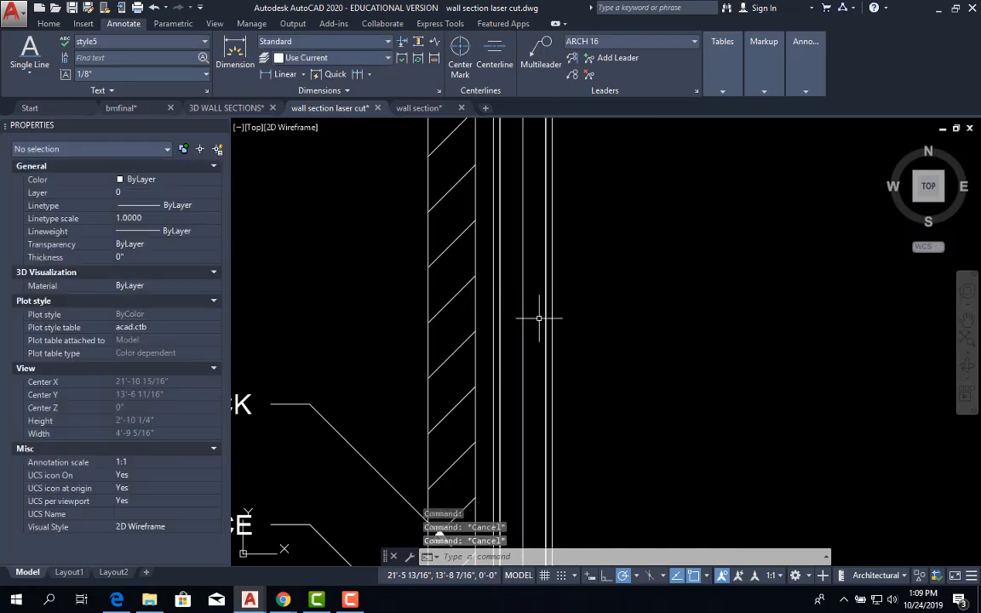
{"action": "type", "text": "lts"}
{"action": "key", "text": "Return"}
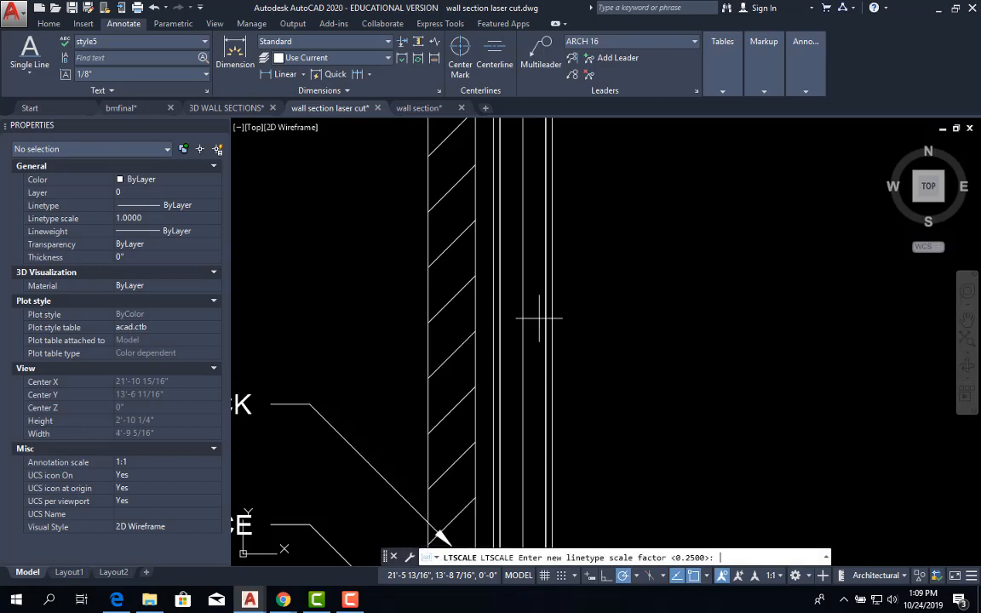
{"action": "key", "text": "Escape"}
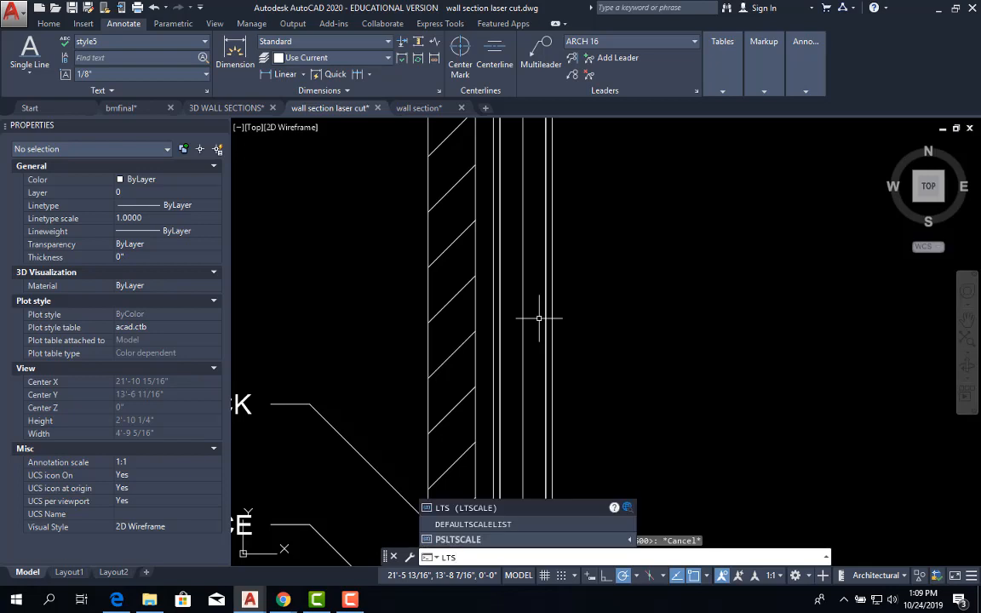
- Set the drawing's global linetype scale factor to 1 with LTSCALE
{"action": "type", "text": "LTS"}
{"action": "key", "text": "Return"}
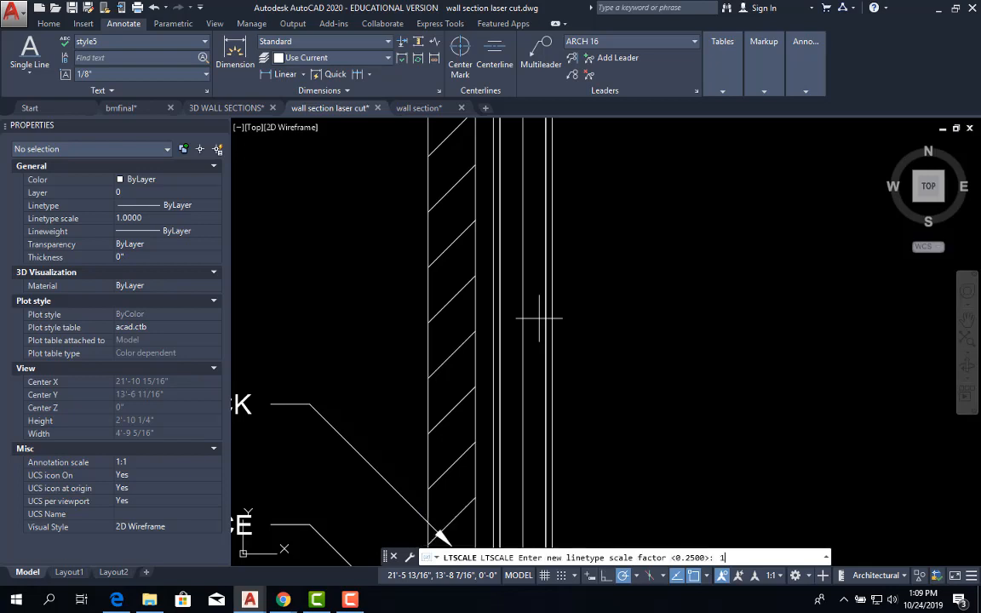
{"action": "key", "text": "Return"}
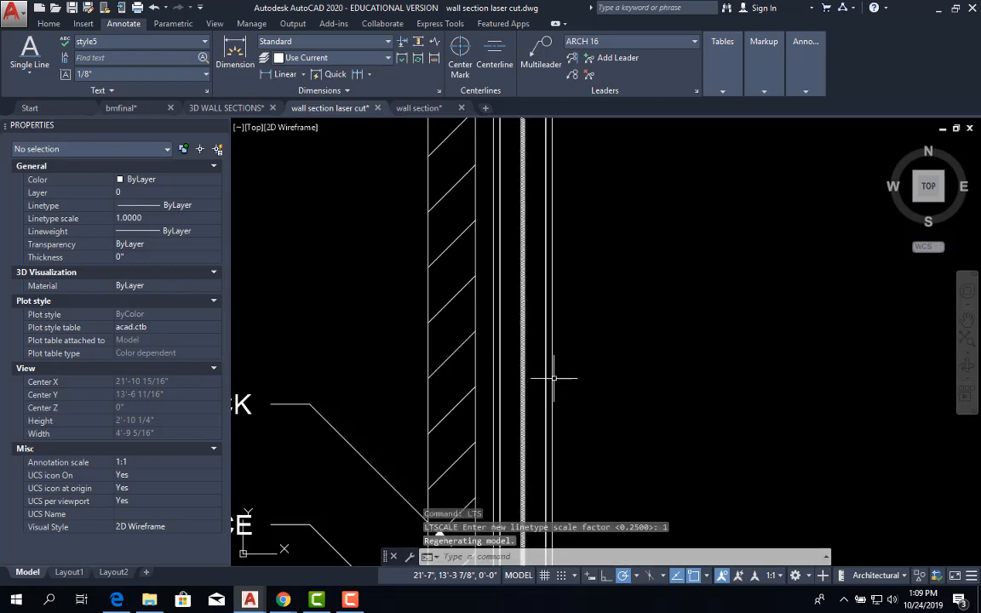
- Set the linetype scale of the BATTING insulation line inside the stud wall to 4
{"action": "scroll", "coordinate": [535, 315], "scroll_direction": "down", "scroll_amount": 2}
{"action": "middle_click_drag", "start_coordinate": [533, 220], "coordinate": [546, 418]}
{"action": "scroll", "coordinate": [553, 271], "scroll_direction": "up", "scroll_amount": 6}
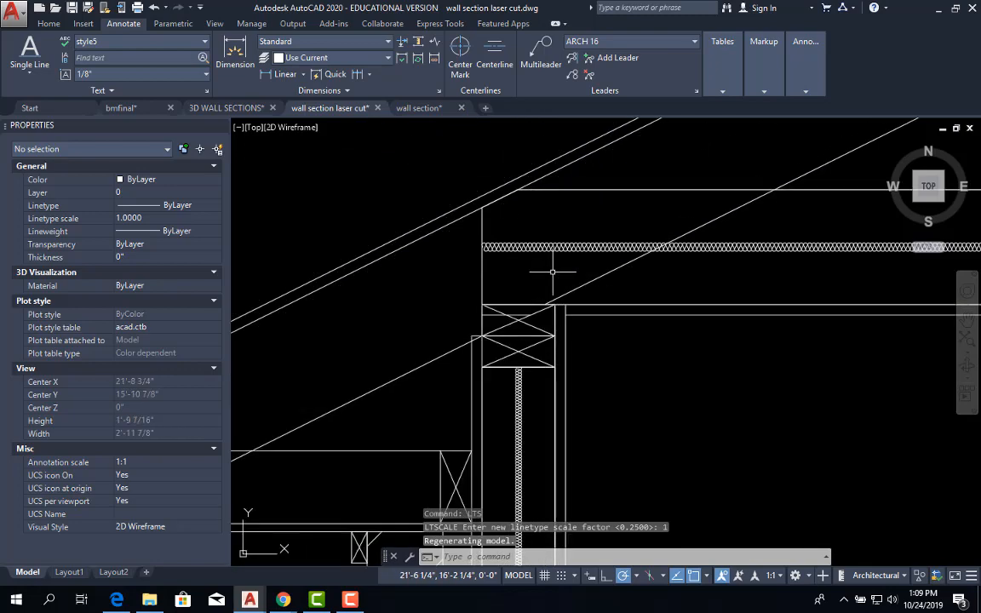
{"action": "left_click", "coordinate": [498, 430]}
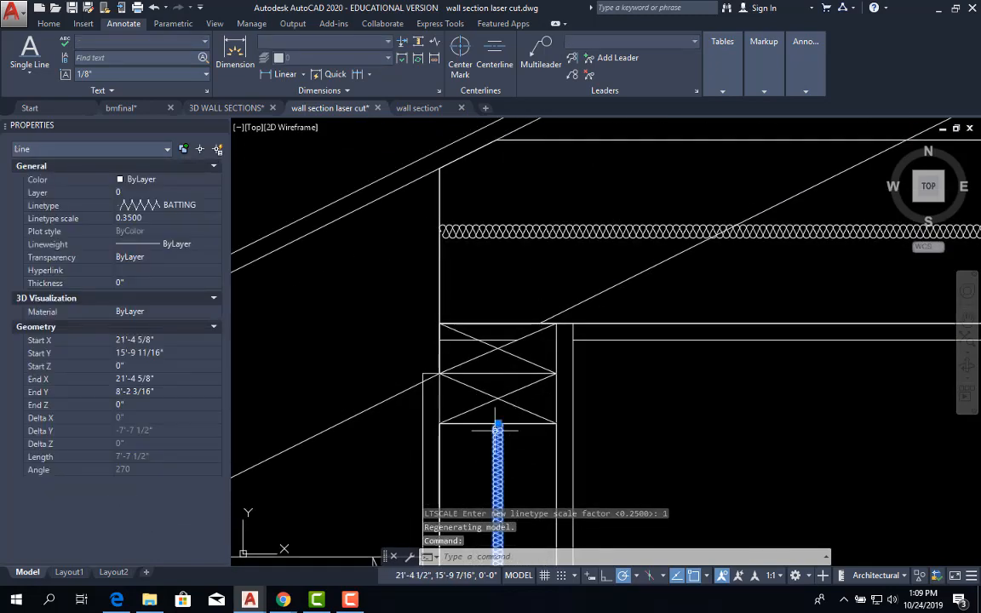
{"action": "left_click", "coordinate": [130, 219]}
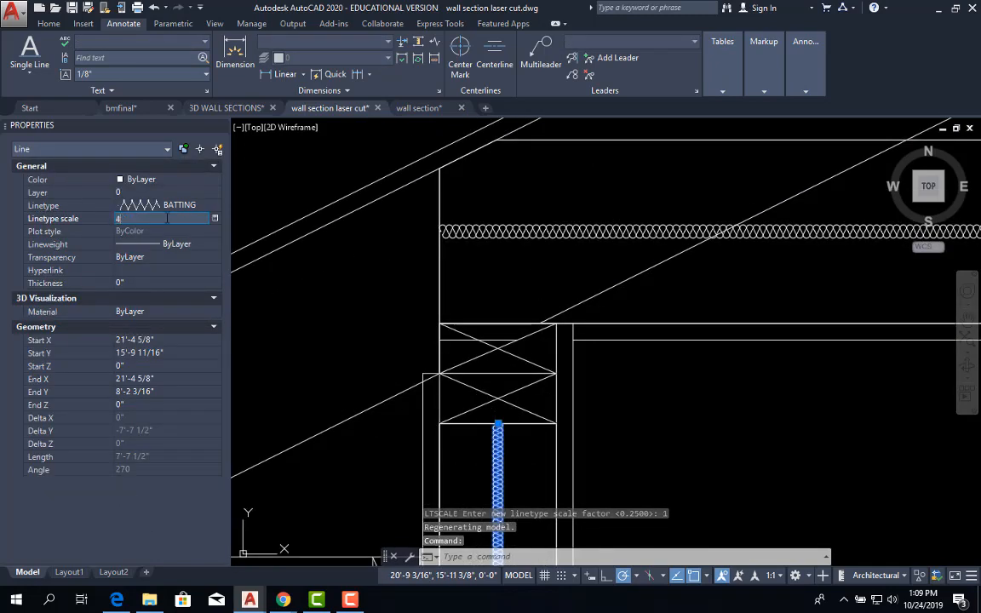
{"action": "key", "text": "Return"}
{"action": "key", "text": "Escape"}
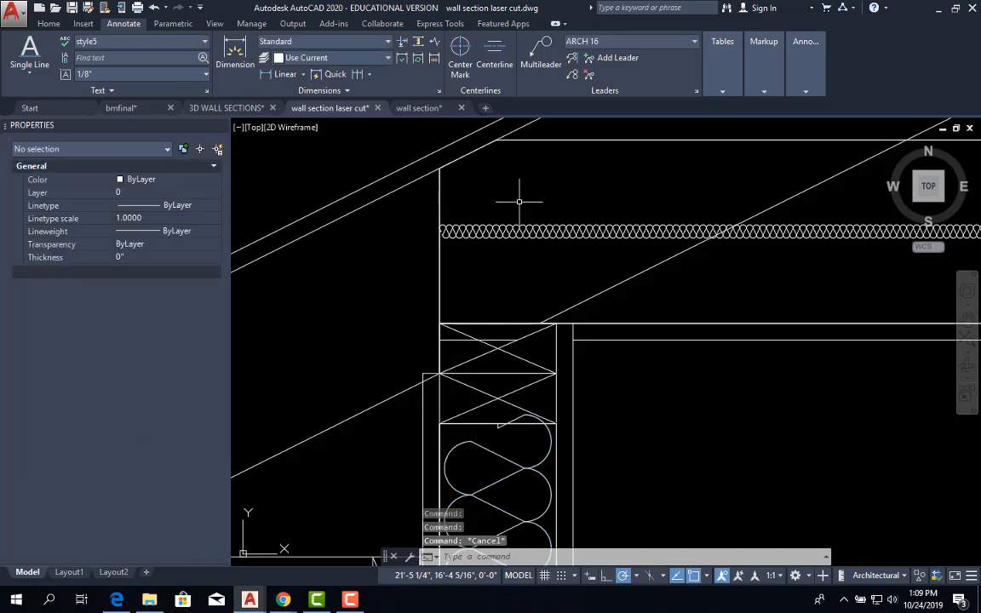
- Set the linetype scale of the horizontal BATTING insulation line above the ceiling to 6
{"action": "left_click", "coordinate": [528, 230]}
{"action": "left_click", "coordinate": [143, 219]}
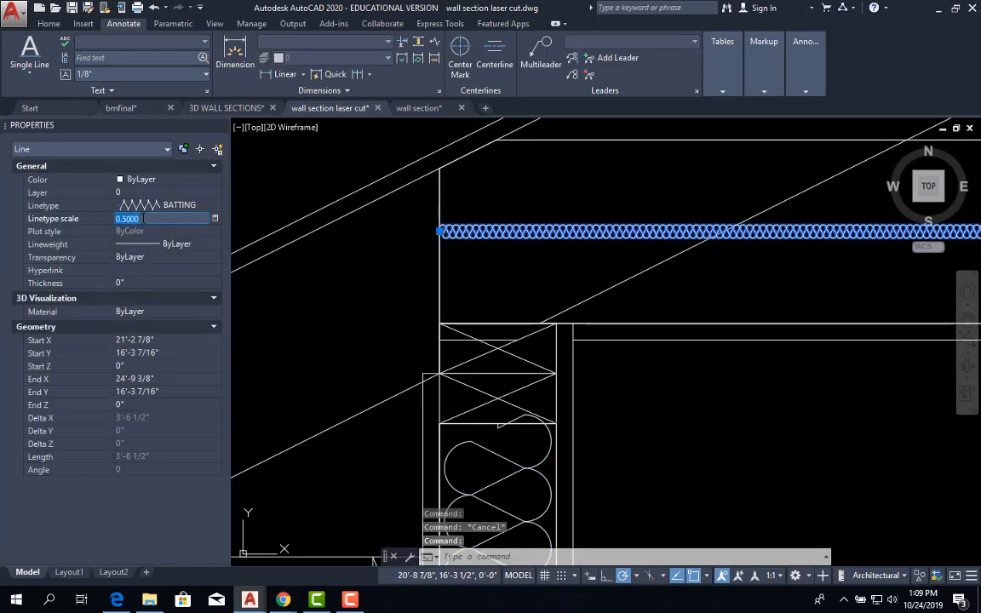
{"action": "type", "text": "6"}
{"action": "key", "text": "Return"}
{"action": "scroll", "coordinate": [657, 397], "scroll_direction": "down", "scroll_amount": 5}
{"action": "key", "text": "Escape"}
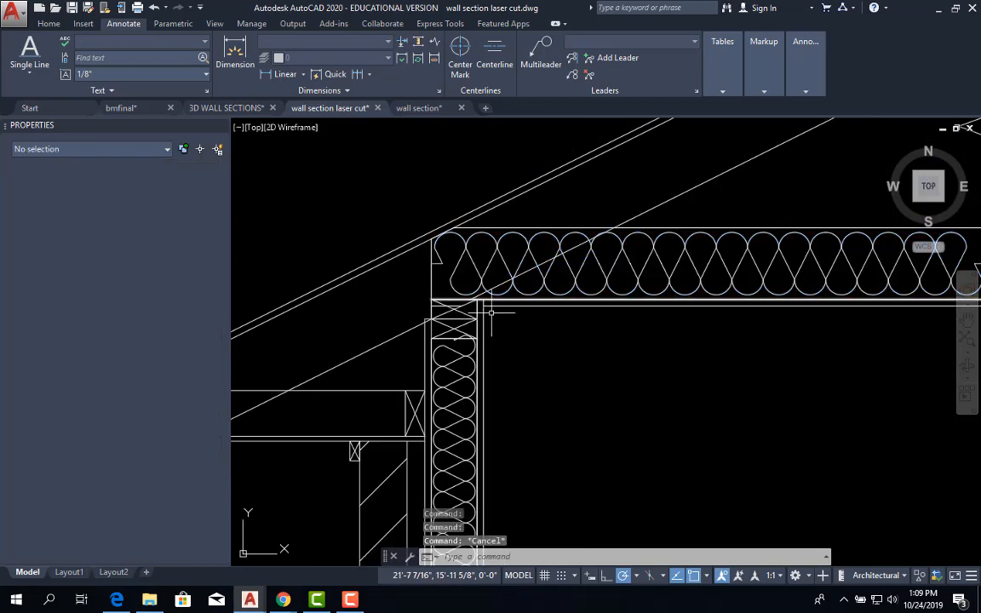
- Examine the whole wall section from roof to foundation, checking the insulation pattern and the leaders
{"action": "middle_click_drag", "start_coordinate": [656, 398], "coordinate": [629, 258]}
{"action": "scroll", "coordinate": [575, 341], "scroll_direction": "down", "scroll_amount": 5}
{"action": "middle_click_drag", "start_coordinate": [575, 341], "coordinate": [554, 303]}
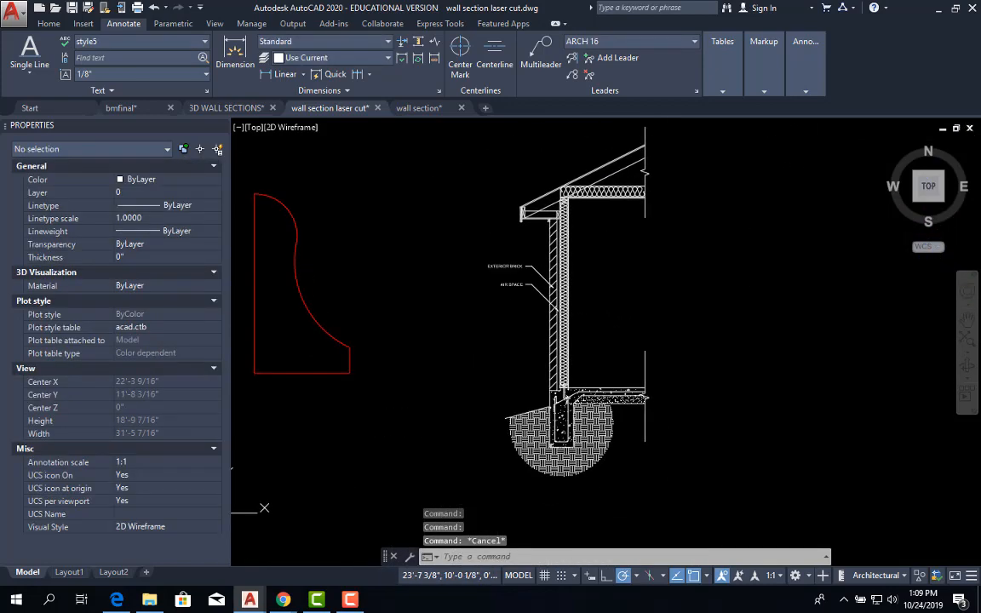
{"action": "scroll", "coordinate": [612, 335], "scroll_direction": "up", "scroll_amount": 5}
{"action": "middle_click_drag", "start_coordinate": [613, 335], "coordinate": [601, 374]}
{"action": "middle_click_drag", "start_coordinate": [594, 327], "coordinate": [601, 388]}
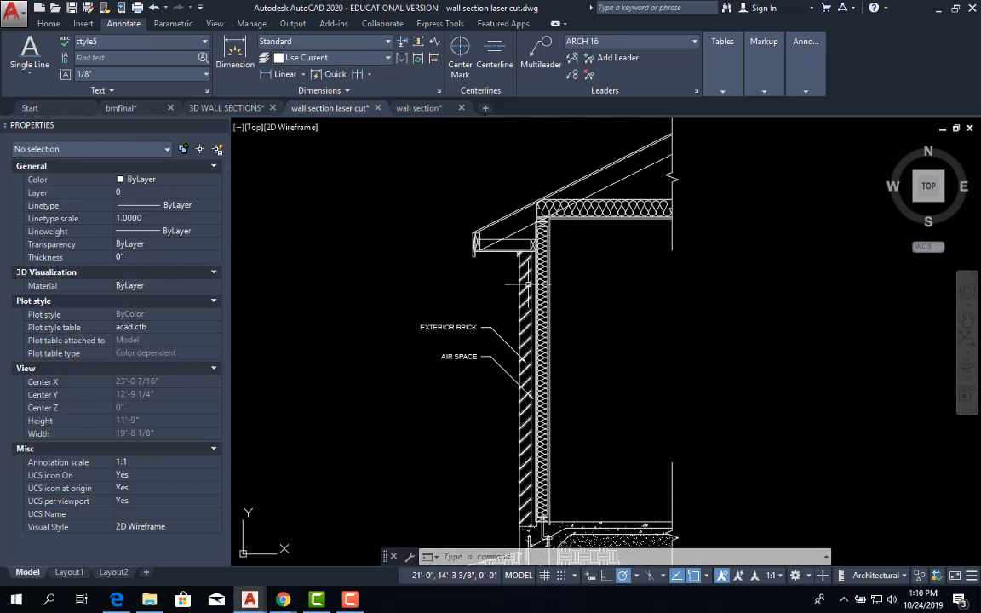
{"action": "middle_click_drag", "start_coordinate": [532, 324], "coordinate": [528, 305]}
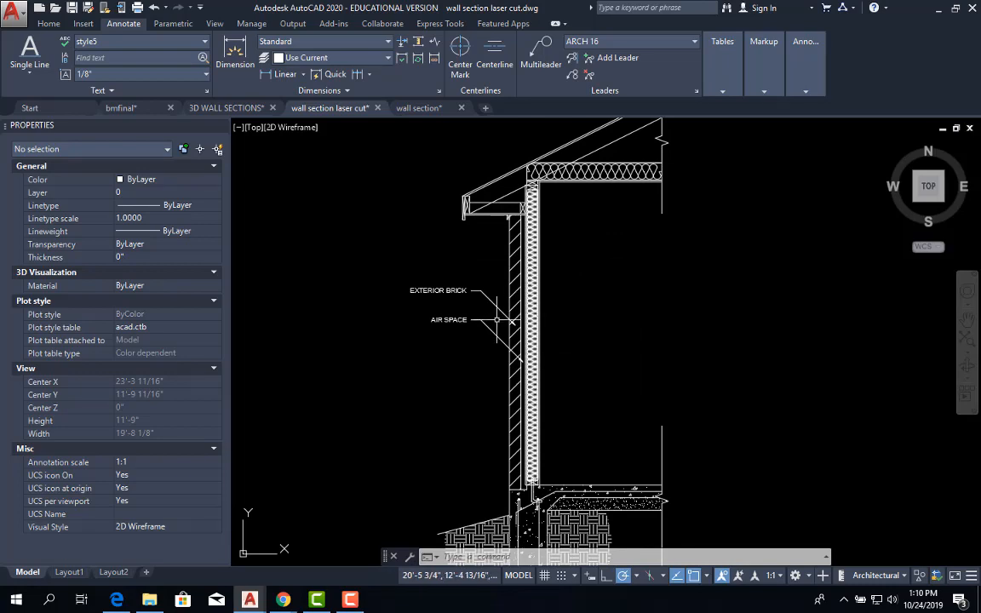
- Move the EXTERIOR BRICK and AIR SPACE multileaders to the TRACE layer and clear the selection
{"action": "left_click", "coordinate": [472, 329]}
{"action": "left_click", "coordinate": [352, 220]}
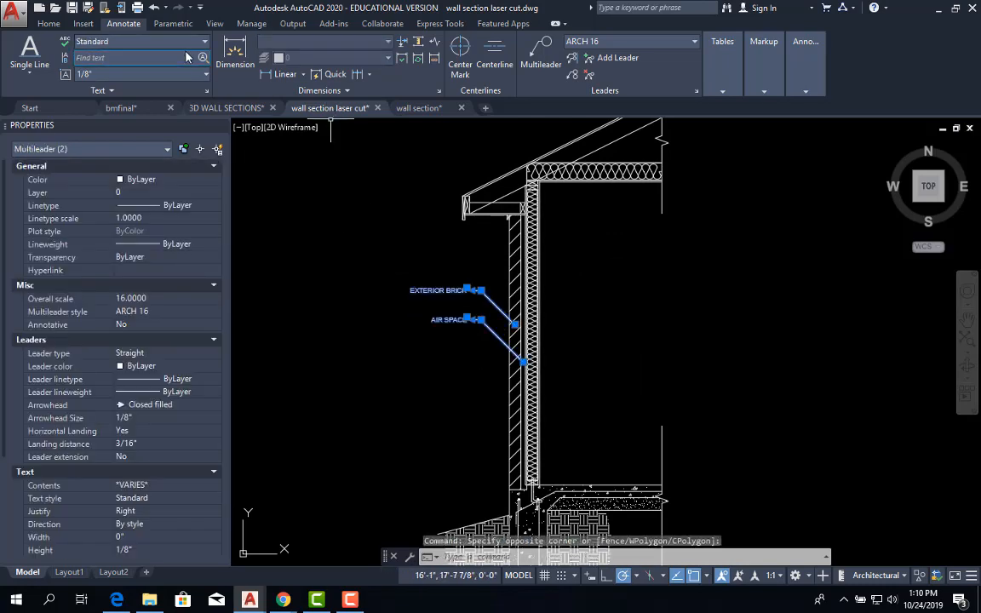
{"action": "left_click", "coordinate": [48, 23]}
{"action": "left_click", "coordinate": [527, 42]}
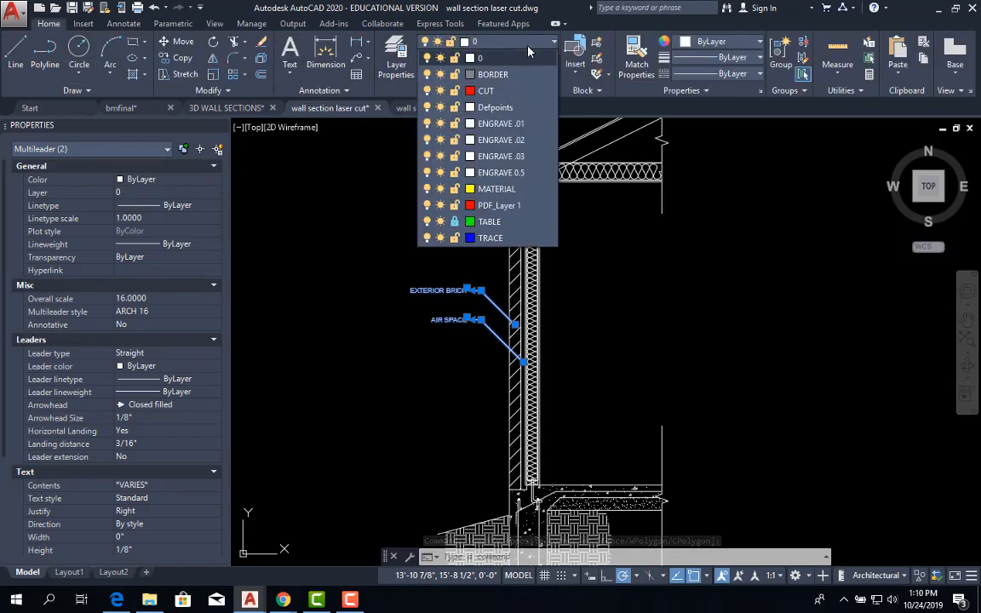
{"action": "left_click", "coordinate": [492, 238]}
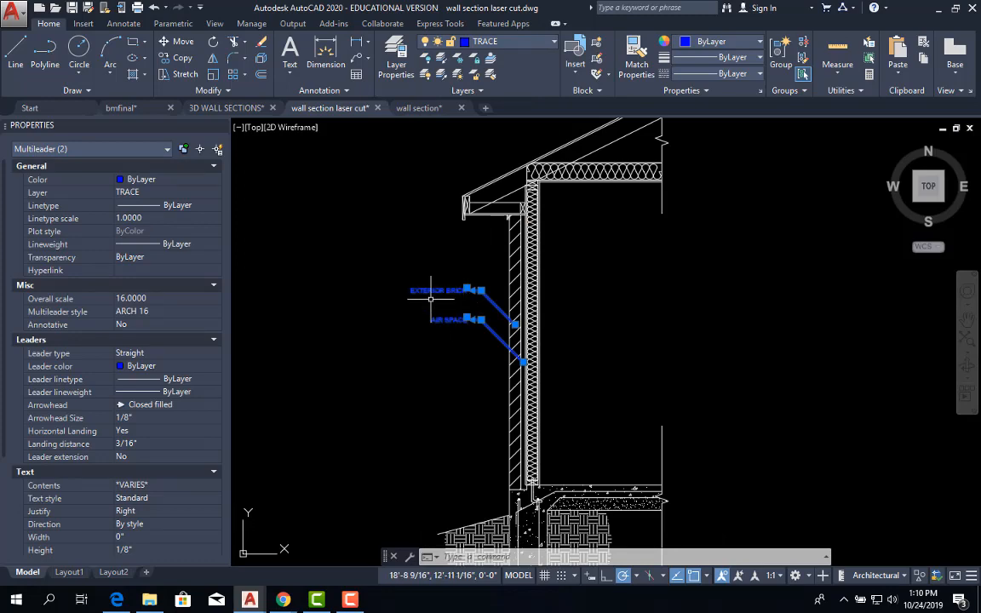
{"action": "scroll", "coordinate": [431, 298], "scroll_direction": "up", "scroll_amount": 5}
{"action": "left_click", "coordinate": [403, 284]}
{"action": "key", "text": "Escape"}
- Examine the EXTERIOR BRICK and AIR SPACE labels and their leader lines up close, and look over the available layers
{"action": "scroll", "coordinate": [379, 277], "scroll_direction": "up", "scroll_amount": 4}
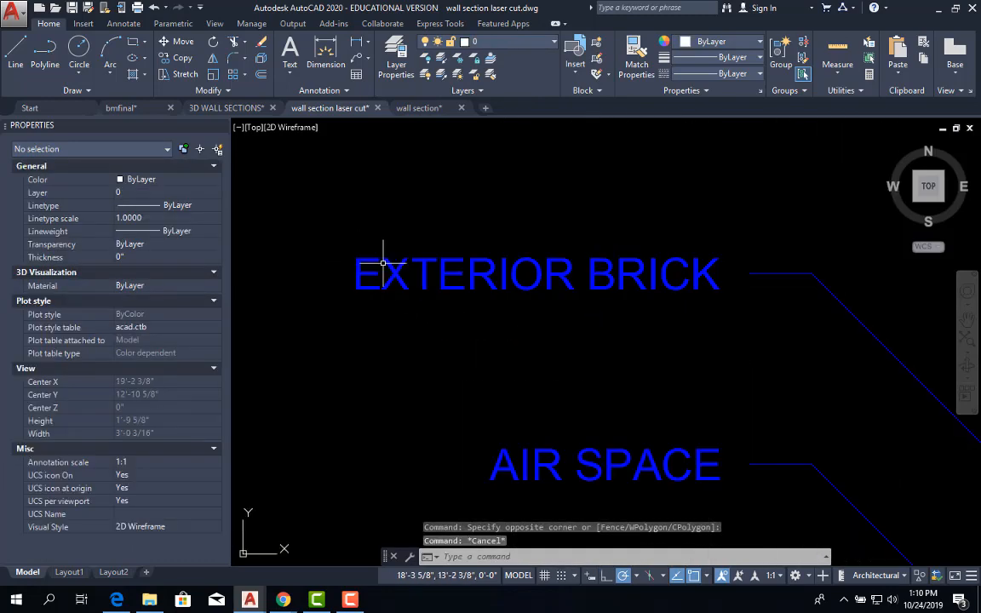
{"action": "scroll", "coordinate": [388, 271], "scroll_direction": "up", "scroll_amount": 5}
{"action": "scroll", "coordinate": [388, 270], "scroll_direction": "down", "scroll_amount": 2}
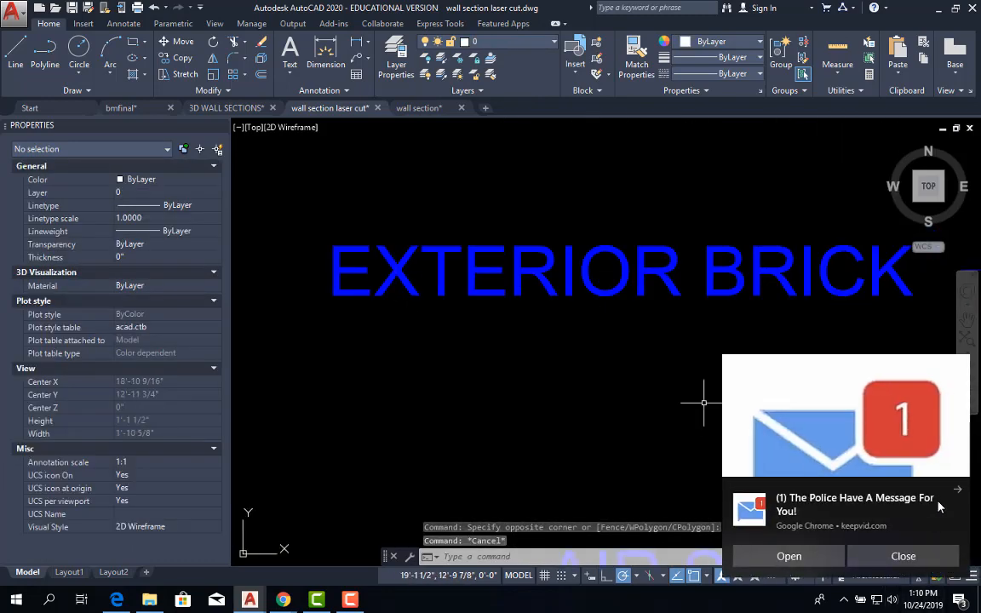
{"action": "middle_click_drag", "start_coordinate": [611, 366], "coordinate": [377, 368]}
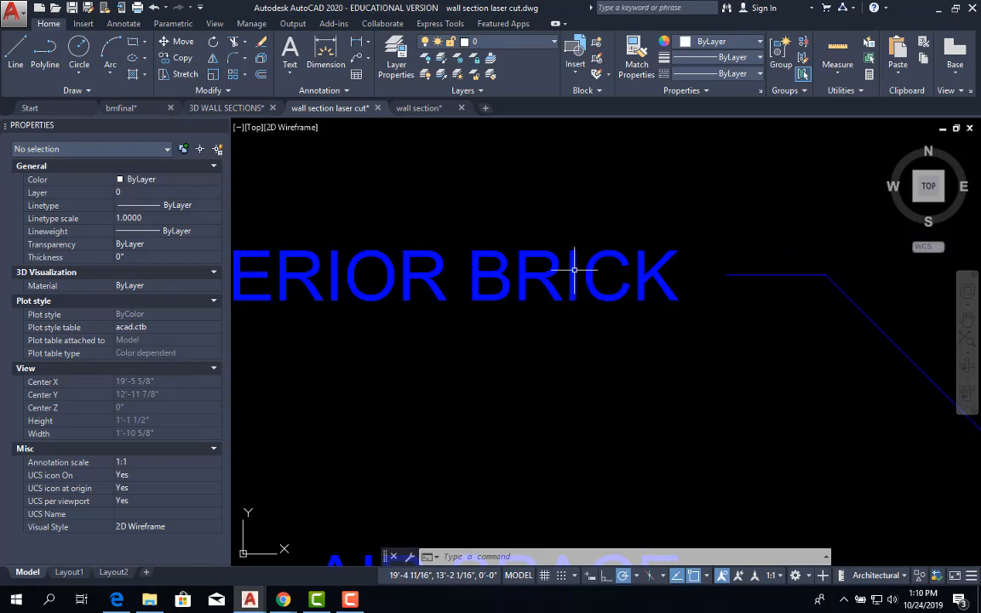
{"action": "scroll", "coordinate": [617, 281], "scroll_direction": "down", "scroll_amount": 2}
{"action": "middle_click_drag", "start_coordinate": [630, 285], "coordinate": [499, 286]}
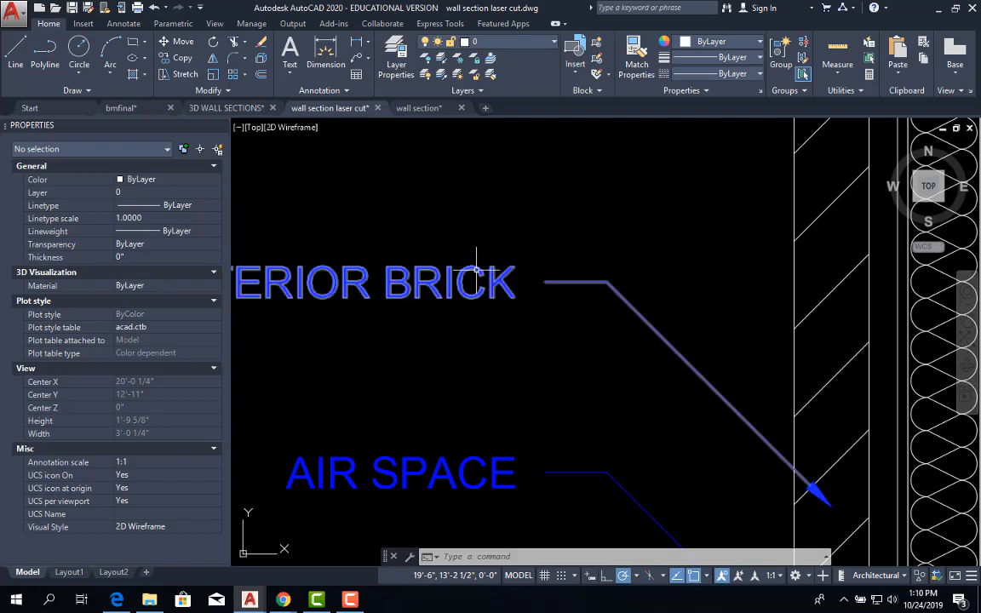
{"action": "left_click", "coordinate": [540, 47]}
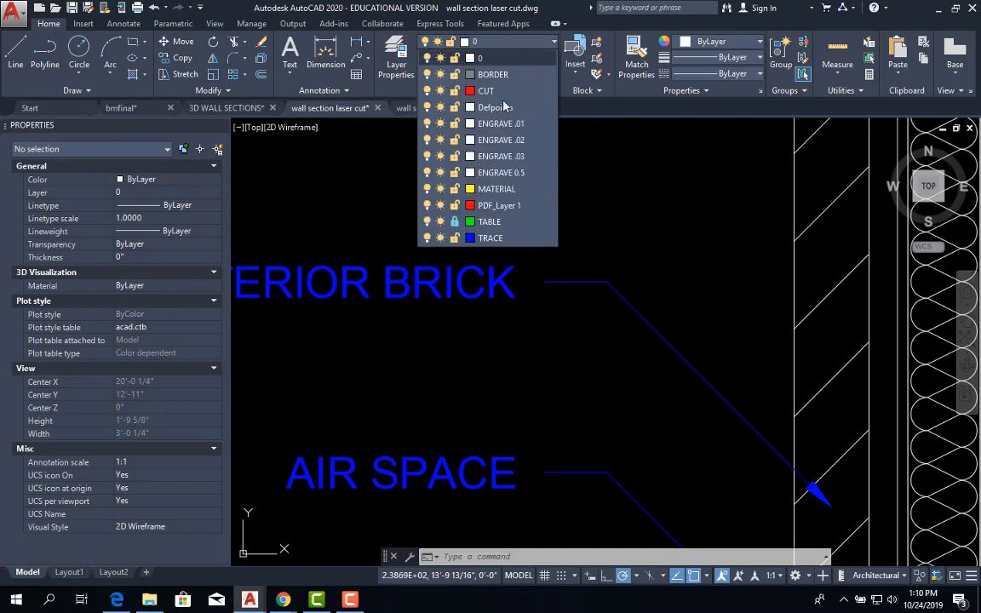
{"action": "key", "text": "Escape"}
{"action": "key", "text": "Escape"}
{"action": "key", "text": "Escape"}
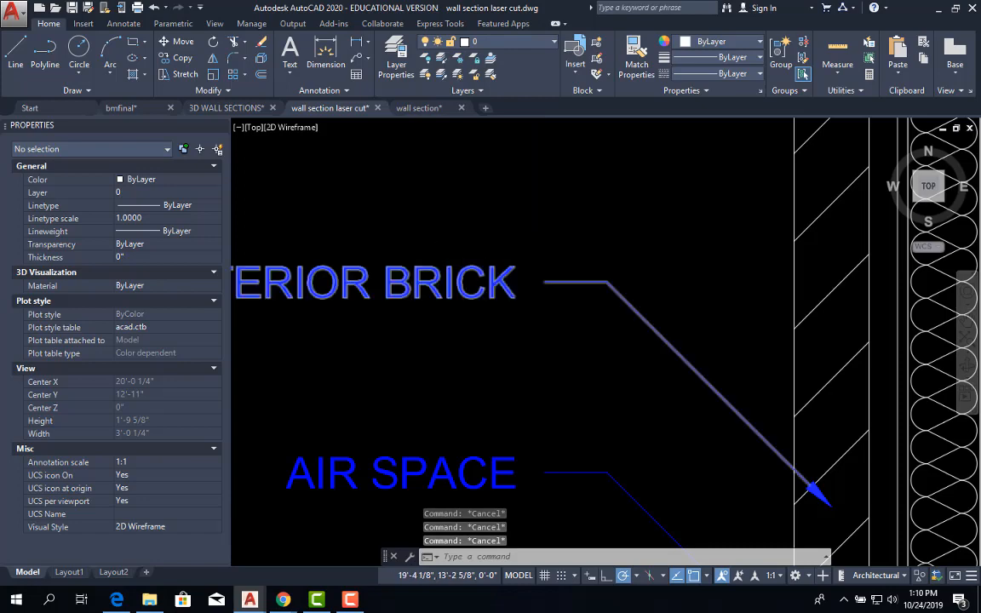
{"action": "scroll", "coordinate": [435, 289], "scroll_direction": "up", "scroll_amount": 2}
{"action": "scroll", "coordinate": [607, 310], "scroll_direction": "down", "scroll_amount": 4}
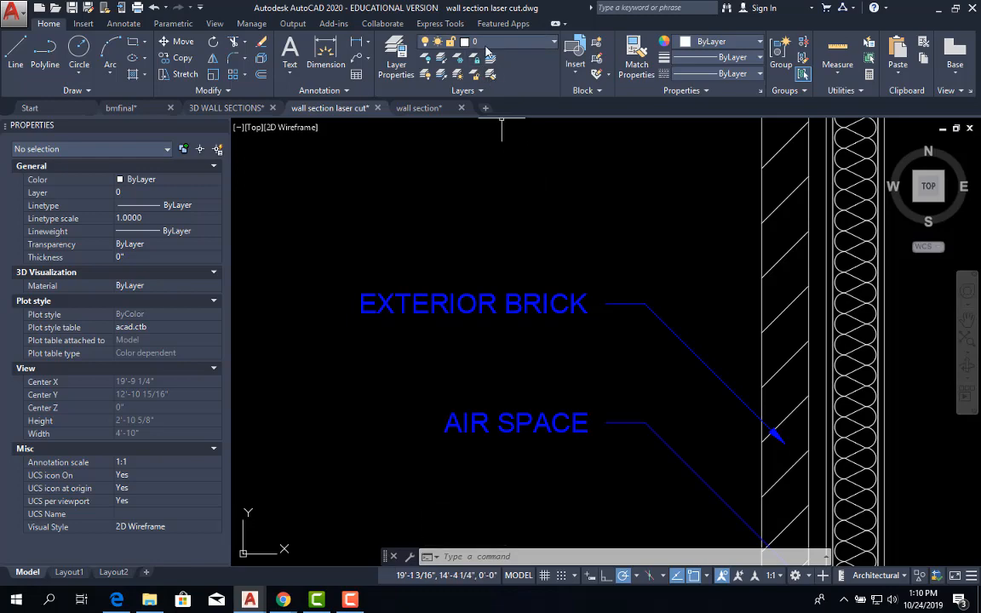
{"action": "scroll", "coordinate": [563, 133], "scroll_direction": "down", "scroll_amount": 2}
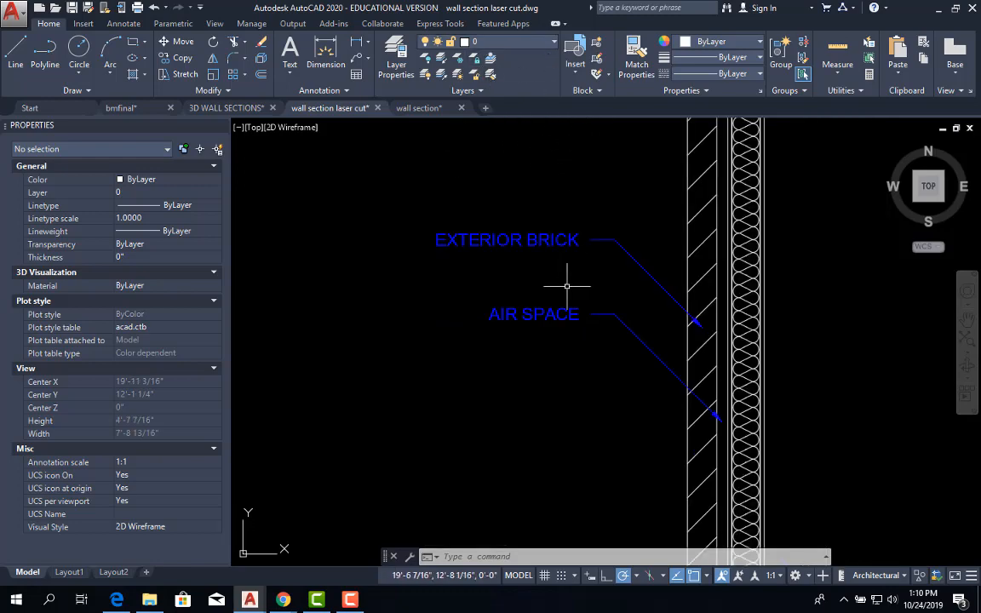
{"action": "scroll", "coordinate": [545, 309], "scroll_direction": "down", "scroll_amount": 2}
{"action": "middle_click_drag", "start_coordinate": [544, 310], "coordinate": [480, 349]}
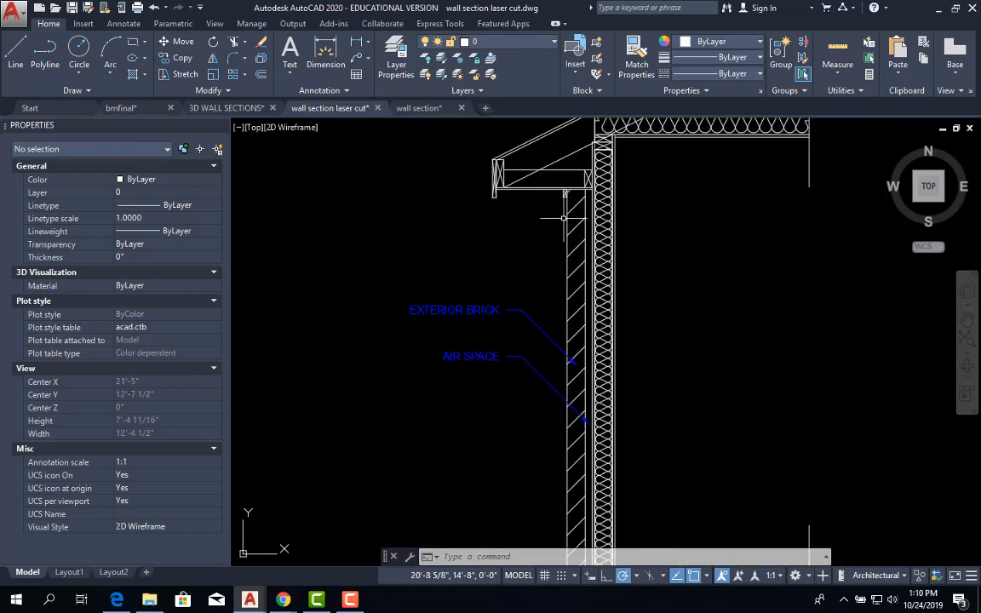
- Move the wall and ceiling BATTING insulation lines to the TRACE layer and clear the selection
{"action": "middle_click_drag", "start_coordinate": [560, 233], "coordinate": [552, 339]}
{"action": "scroll", "coordinate": [552, 339], "scroll_direction": "up", "scroll_amount": 1}
{"action": "scroll", "coordinate": [554, 332], "scroll_direction": "up", "scroll_amount": 2}
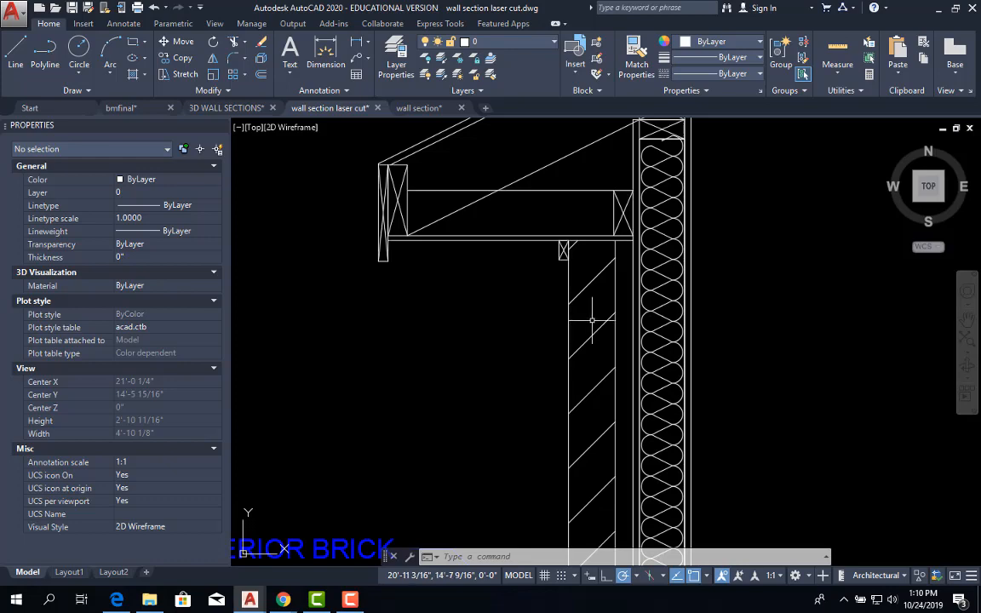
{"action": "left_click", "coordinate": [663, 322]}
{"action": "middle_click_drag", "start_coordinate": [668, 274], "coordinate": [645, 424]}
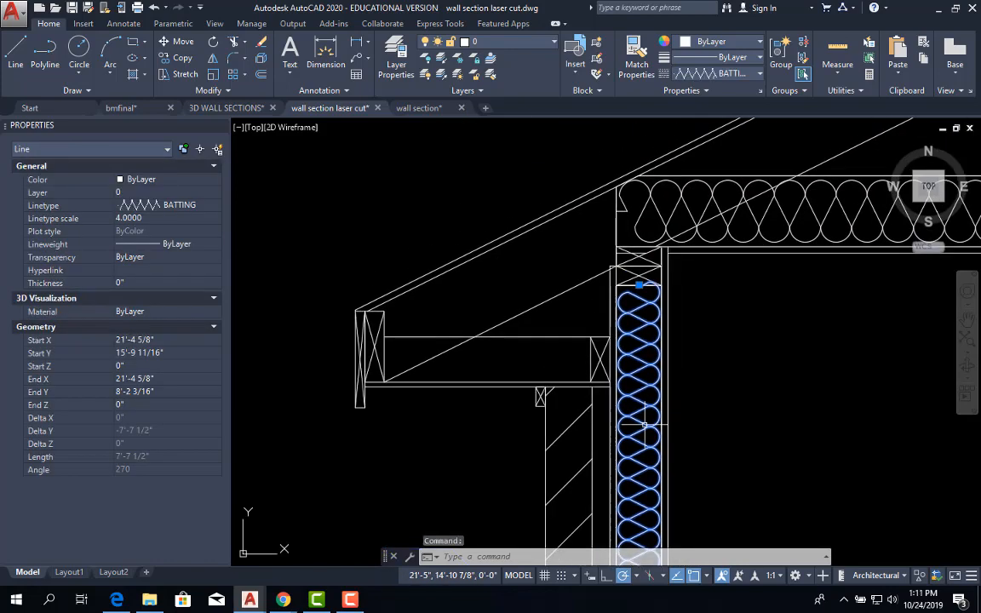
{"action": "left_click", "coordinate": [692, 187]}
{"action": "left_click", "coordinate": [668, 191]}
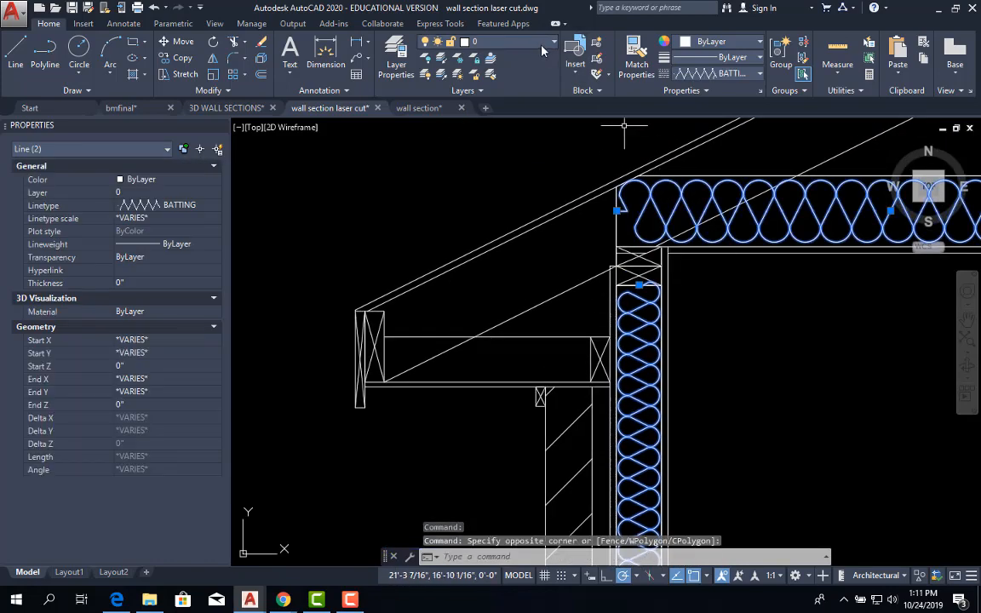
{"action": "left_click", "coordinate": [541, 44]}
{"action": "left_click", "coordinate": [490, 239]}
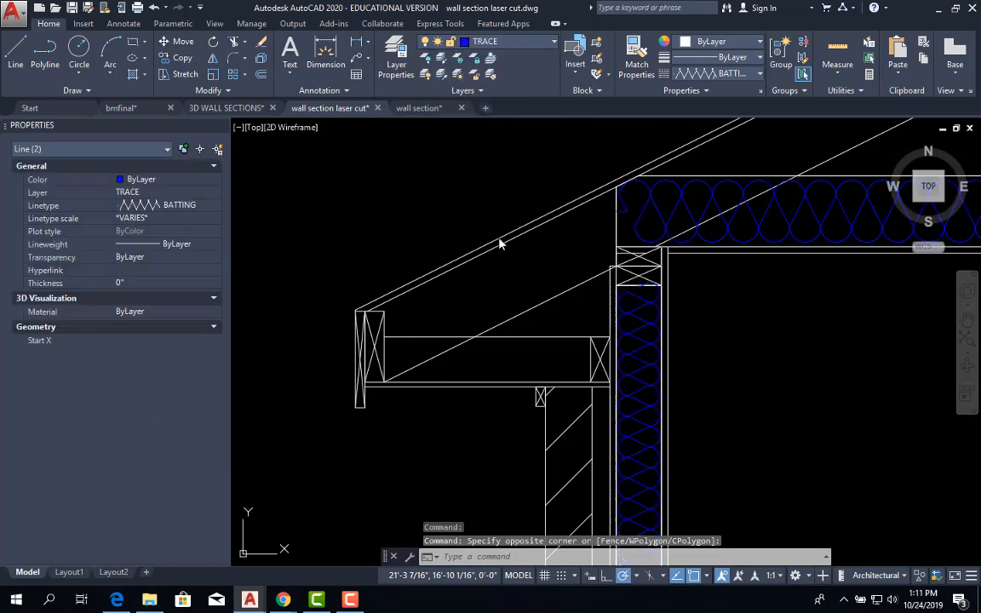
{"action": "scroll", "coordinate": [580, 329], "scroll_direction": "down", "scroll_amount": 3}
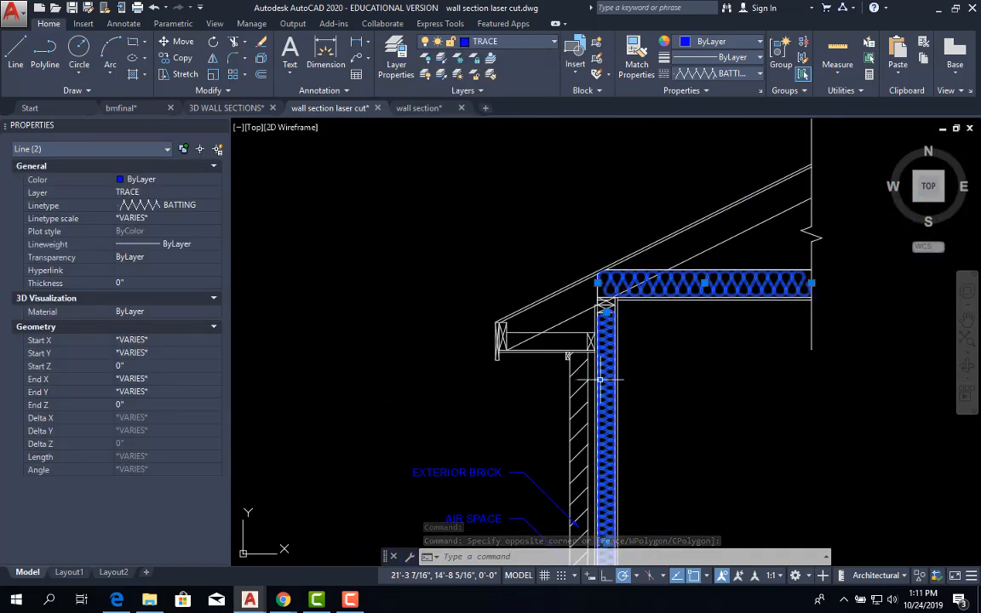
{"action": "key", "text": "Escape"}
- Move the earth hatch, the fill hatch under the slab and the concrete foundation hatch to the TRACE layer
{"action": "middle_click_drag", "start_coordinate": [628, 387], "coordinate": [597, 238]}
{"action": "scroll", "coordinate": [587, 360], "scroll_direction": "down", "scroll_amount": 4}
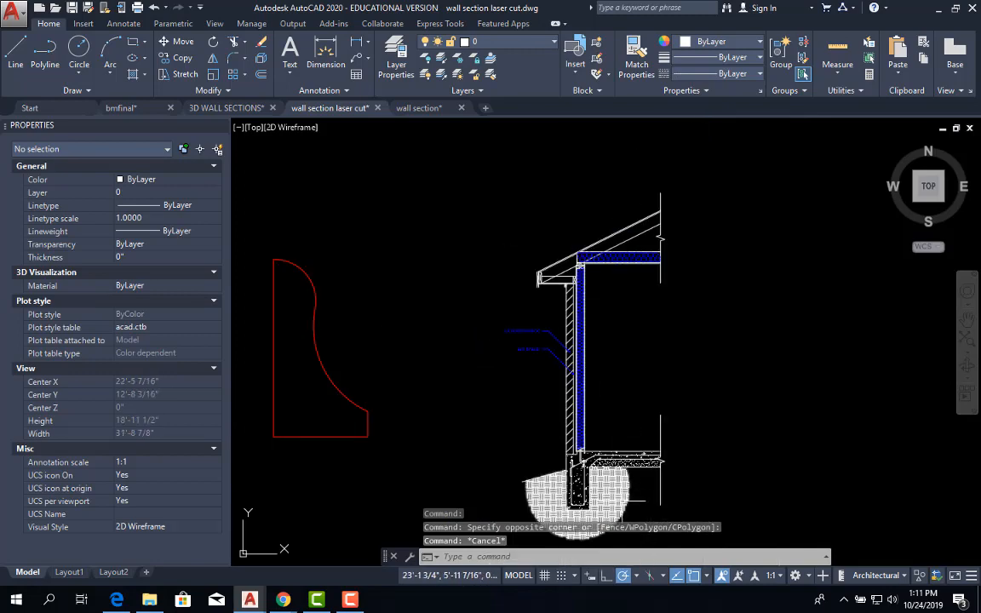
{"action": "left_click", "coordinate": [567, 499]}
{"action": "scroll", "coordinate": [608, 459], "scroll_direction": "up", "scroll_amount": 4}
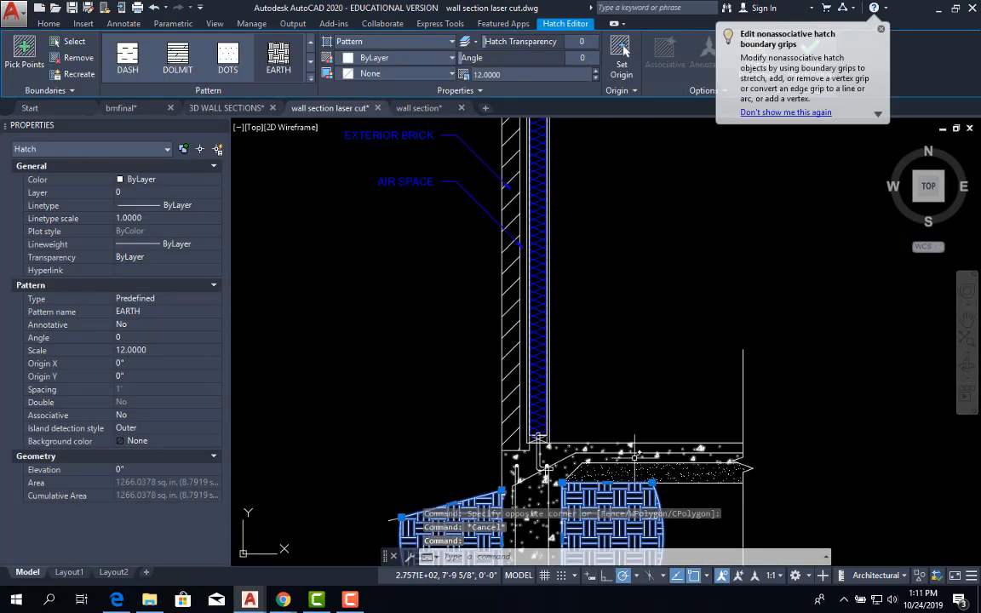
{"action": "left_click", "coordinate": [587, 461]}
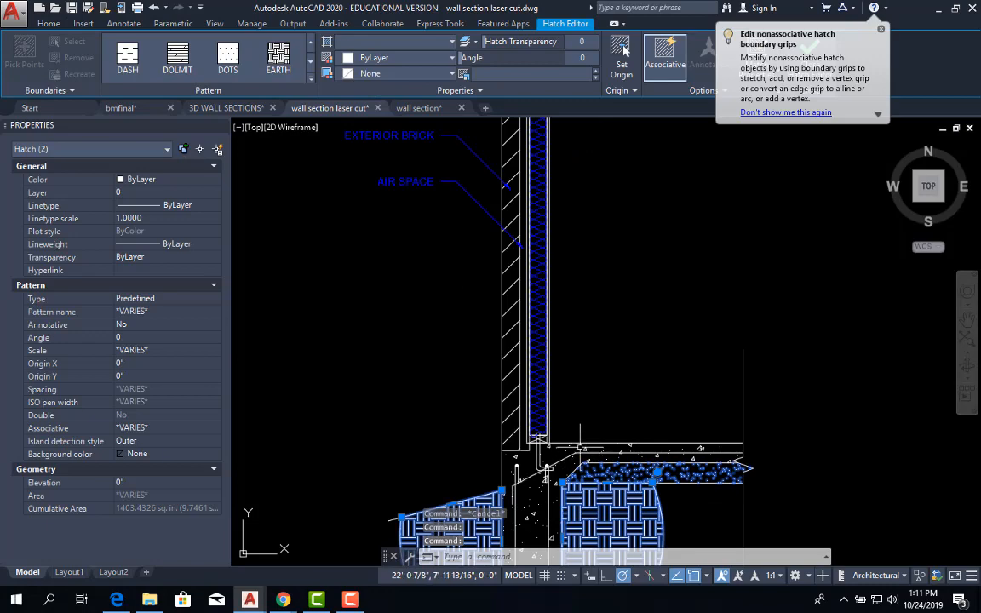
{"action": "left_click", "coordinate": [584, 447]}
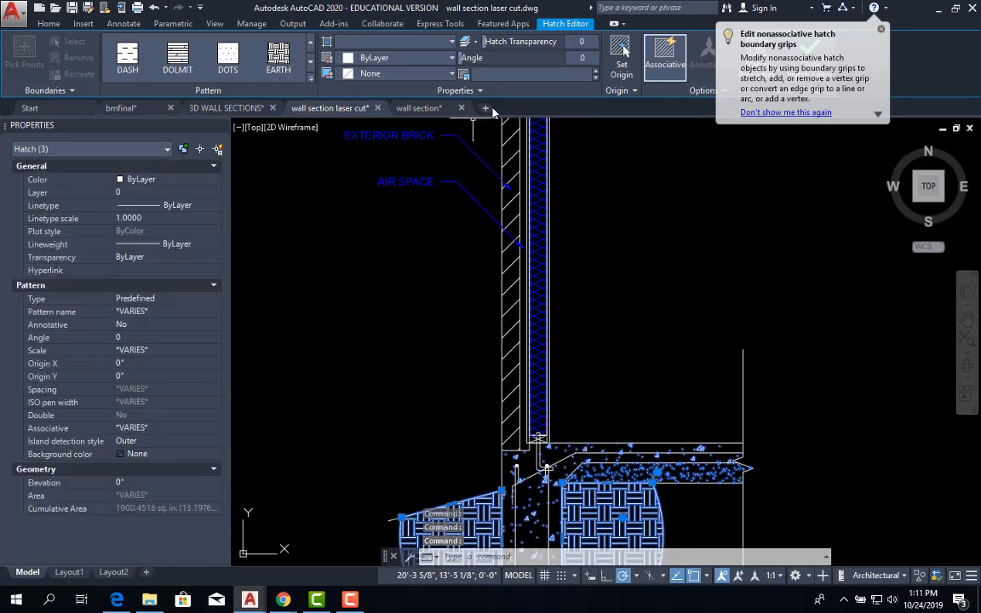
{"action": "left_click", "coordinate": [49, 23]}
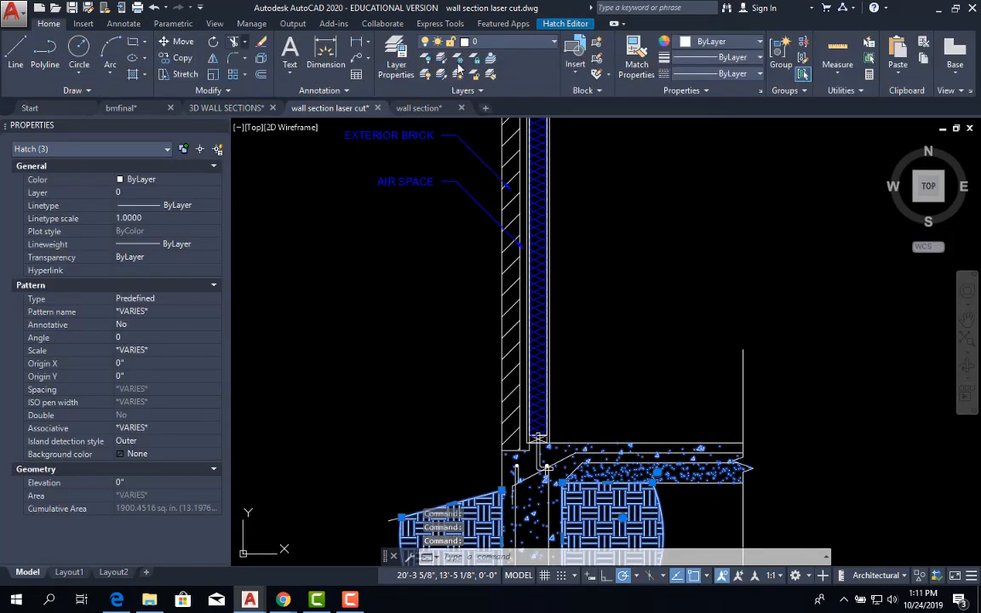
{"action": "left_click", "coordinate": [511, 41]}
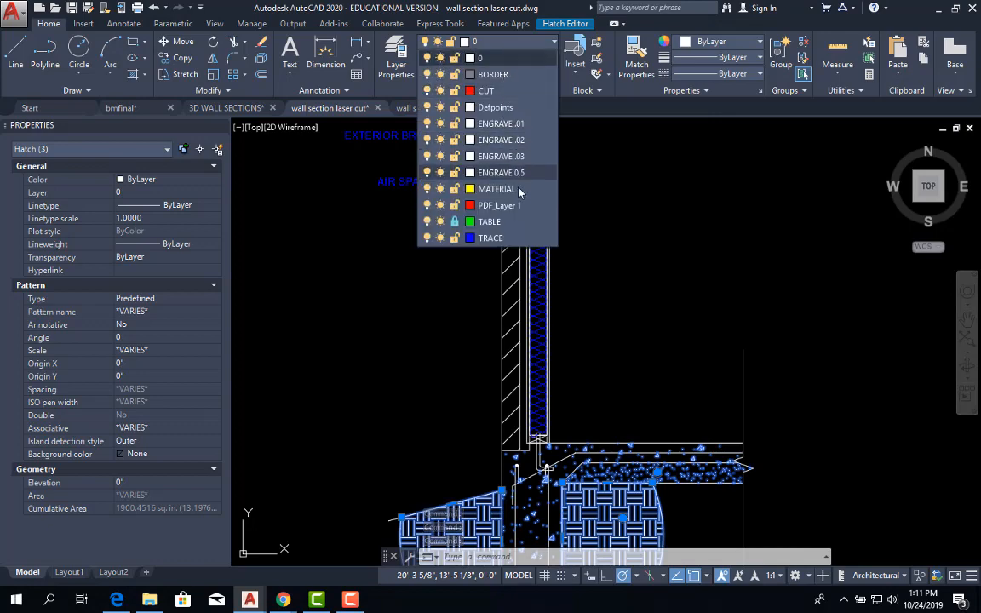
{"action": "left_click", "coordinate": [501, 238]}
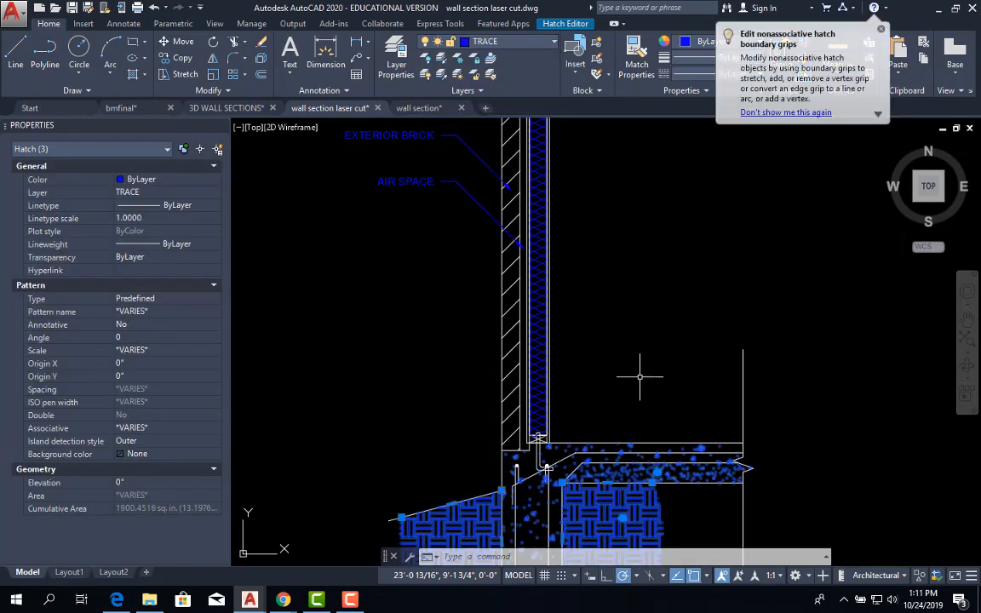
{"action": "key", "text": "Escape"}
{"action": "scroll", "coordinate": [528, 473], "scroll_direction": "up", "scroll_amount": 6}
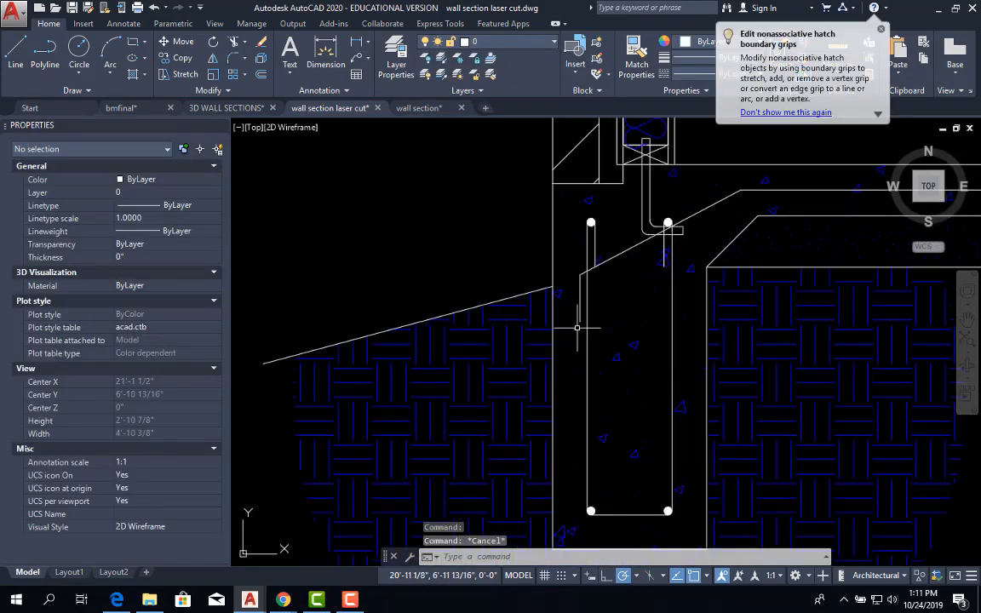
{"action": "middle_click_drag", "start_coordinate": [594, 305], "coordinate": [503, 348]}
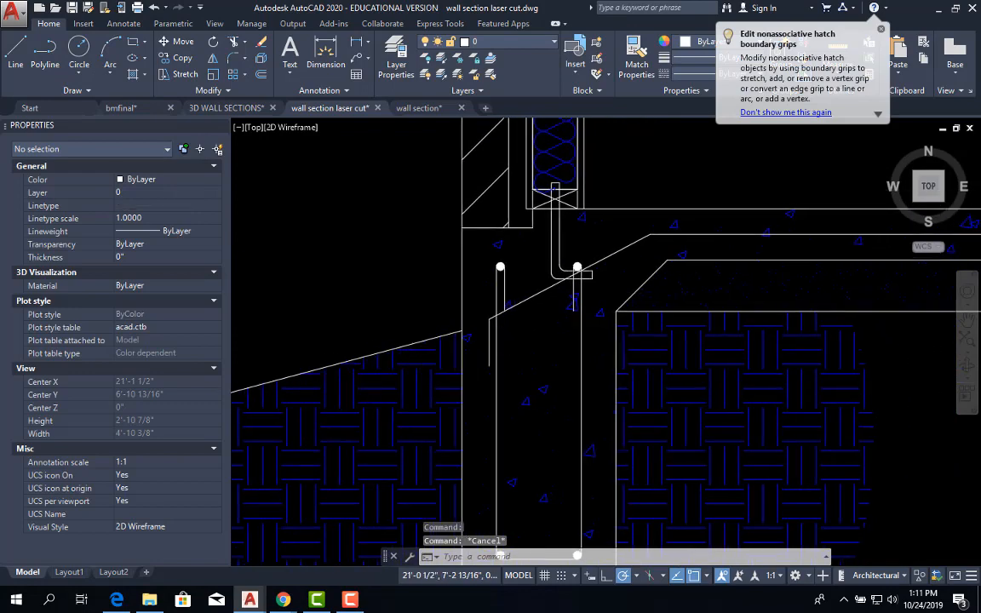
- Move the rebar lines inside the foundation wall and slab, including the bent bar ends, to the TRACE layer and clear the selection
{"action": "left_click", "coordinate": [501, 277]}
{"action": "left_click", "coordinate": [494, 327]}
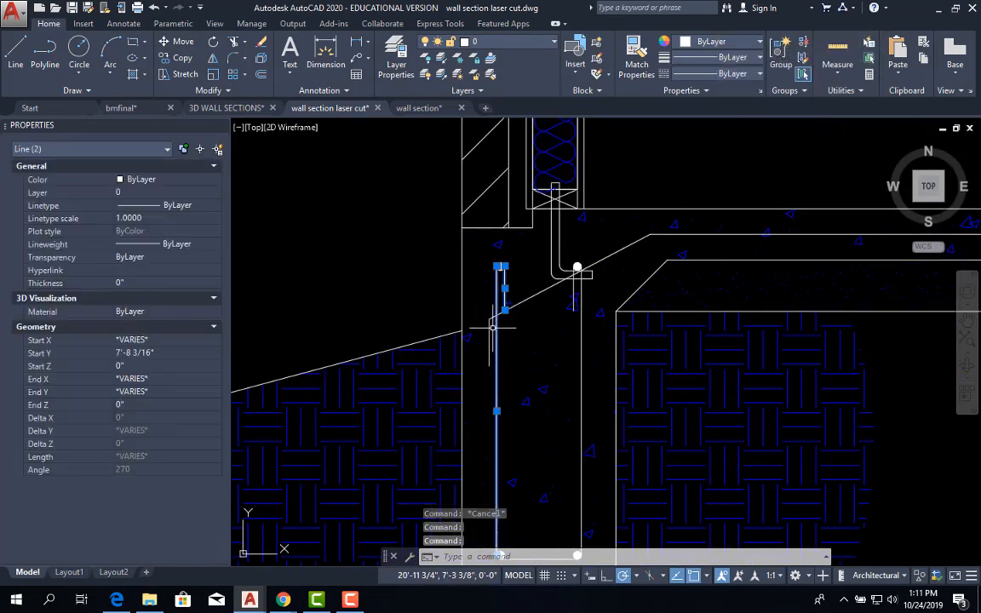
{"action": "left_click", "coordinate": [490, 337]}
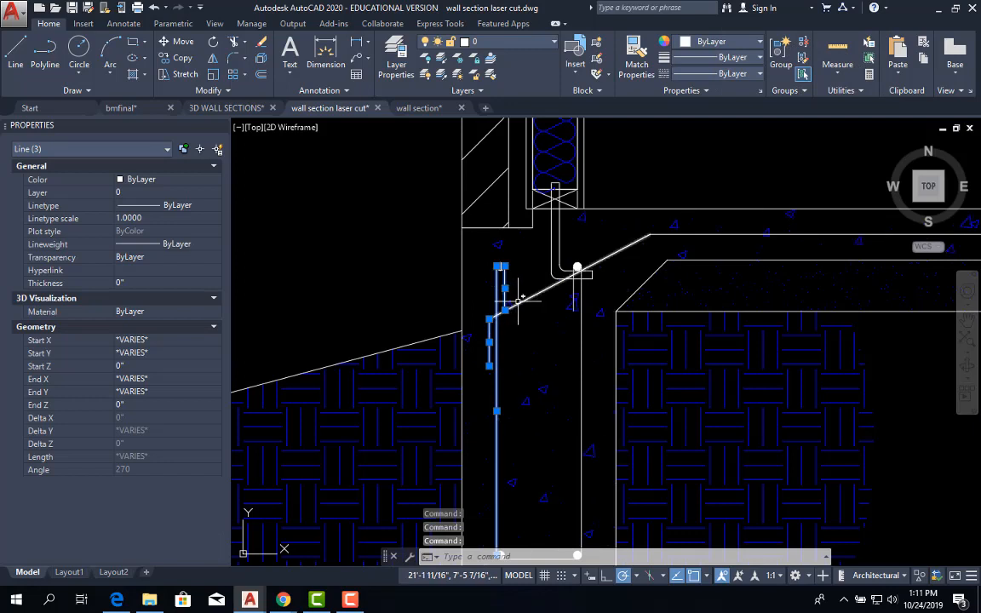
{"action": "left_click", "coordinate": [581, 307]}
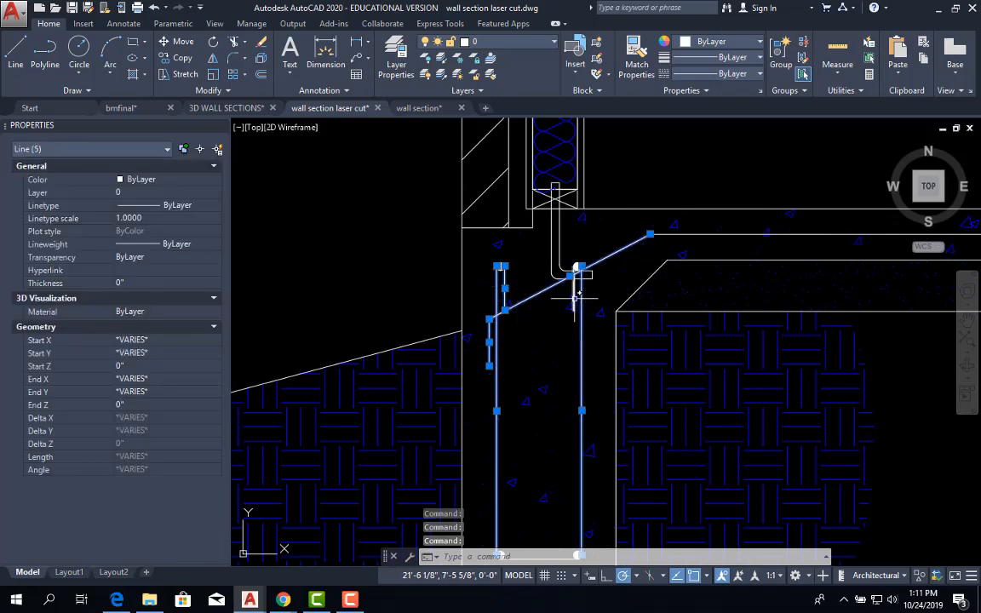
{"action": "left_click", "coordinate": [574, 297]}
{"action": "left_click", "coordinate": [693, 233]}
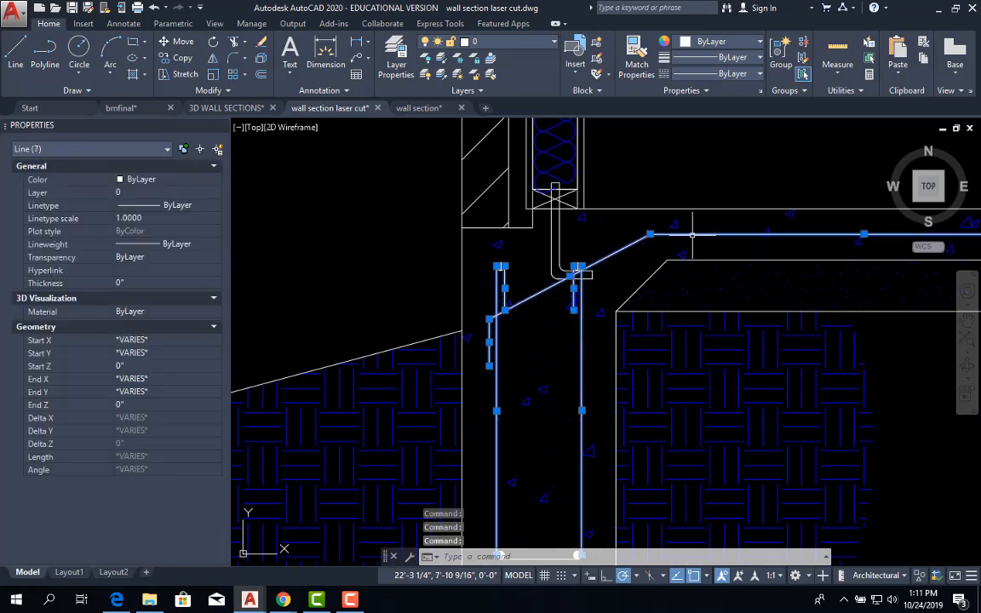
{"action": "left_click", "coordinate": [501, 44]}
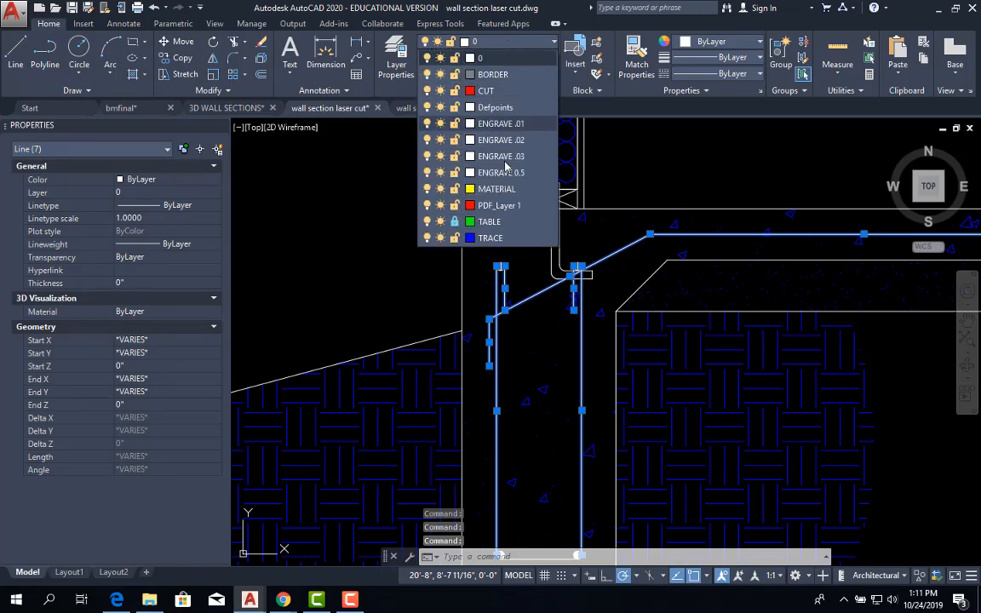
{"action": "left_click", "coordinate": [500, 218]}
{"action": "key", "text": "Escape"}
- Move the break-line polylines at the slab end and the roof and ceiling end to the TRACE layer and clear the selection
{"action": "scroll", "coordinate": [653, 296], "scroll_direction": "down", "scroll_amount": 3}
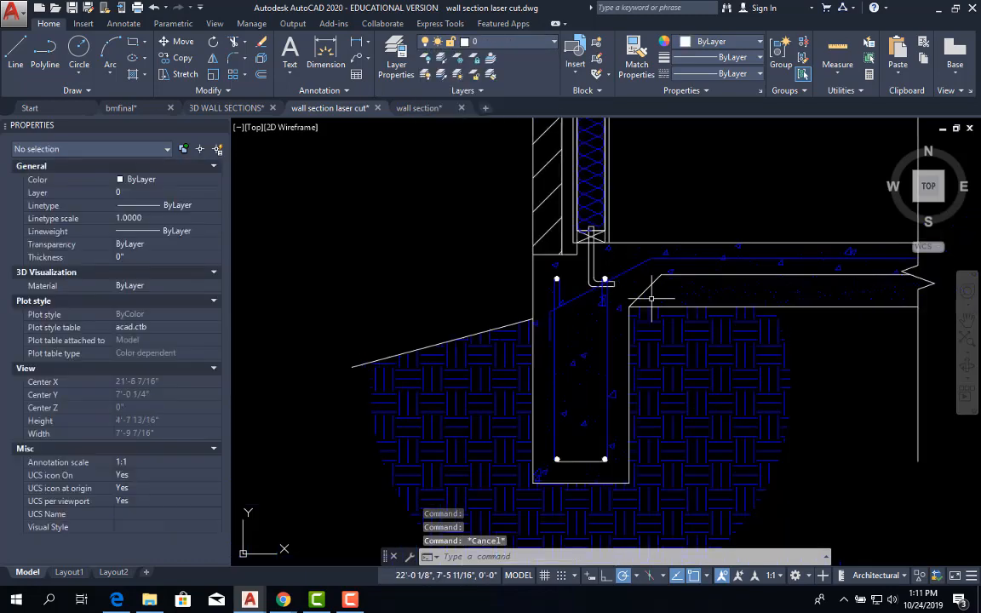
{"action": "left_click", "coordinate": [817, 402]}
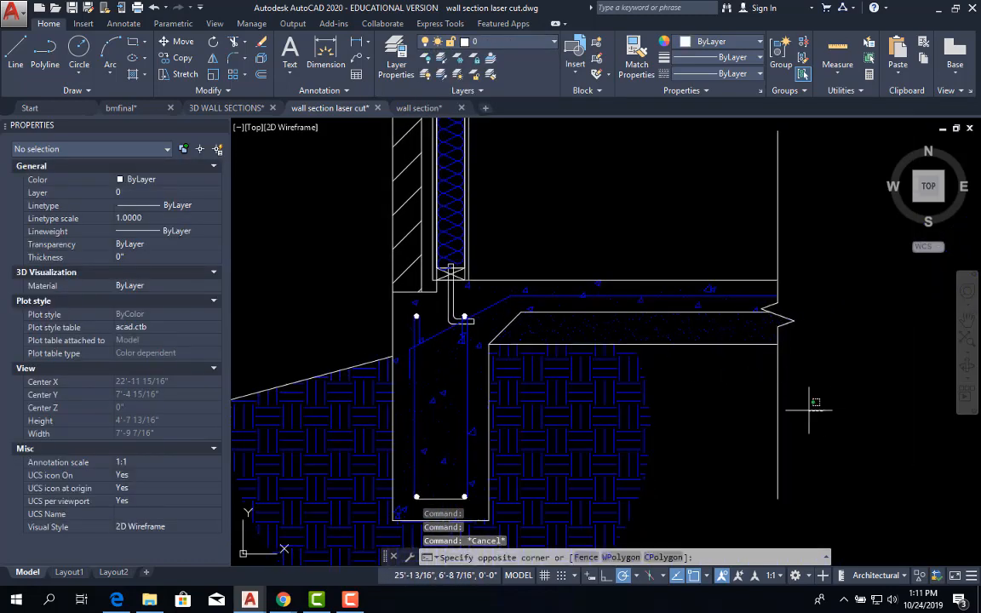
{"action": "left_click", "coordinate": [767, 383]}
{"action": "scroll", "coordinate": [808, 288], "scroll_direction": "down", "scroll_amount": 4}
{"action": "middle_click_drag", "start_coordinate": [809, 227], "coordinate": [704, 443]}
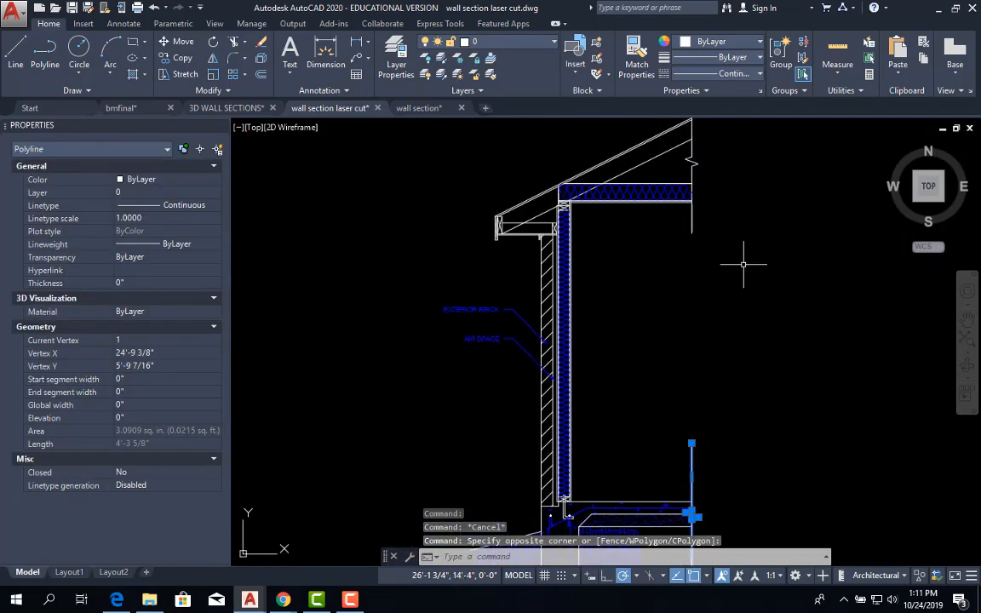
{"action": "left_click", "coordinate": [742, 260]}
{"action": "left_click", "coordinate": [688, 224]}
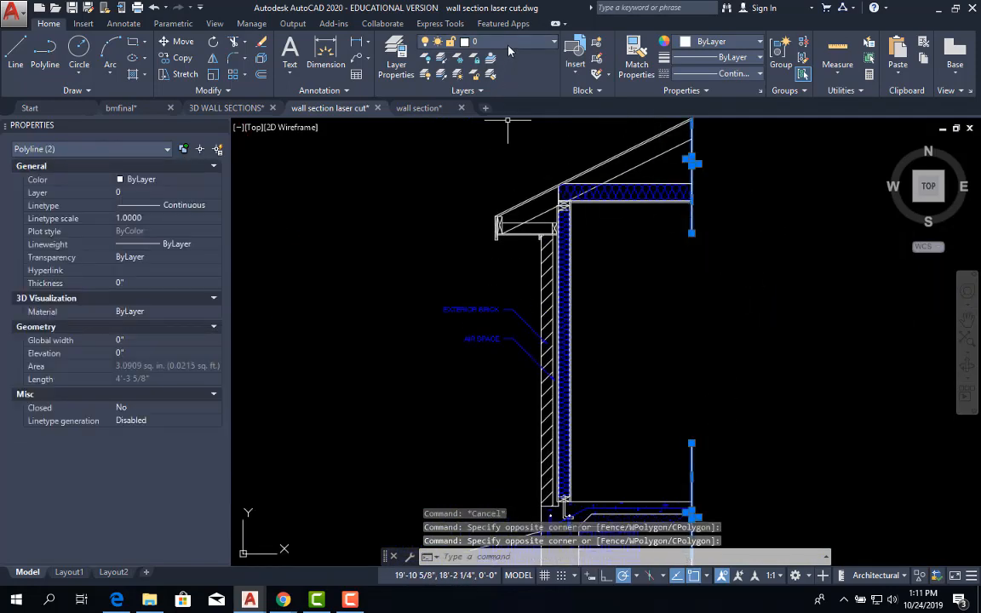
{"action": "left_click", "coordinate": [457, 41]}
{"action": "left_click", "coordinate": [493, 238]}
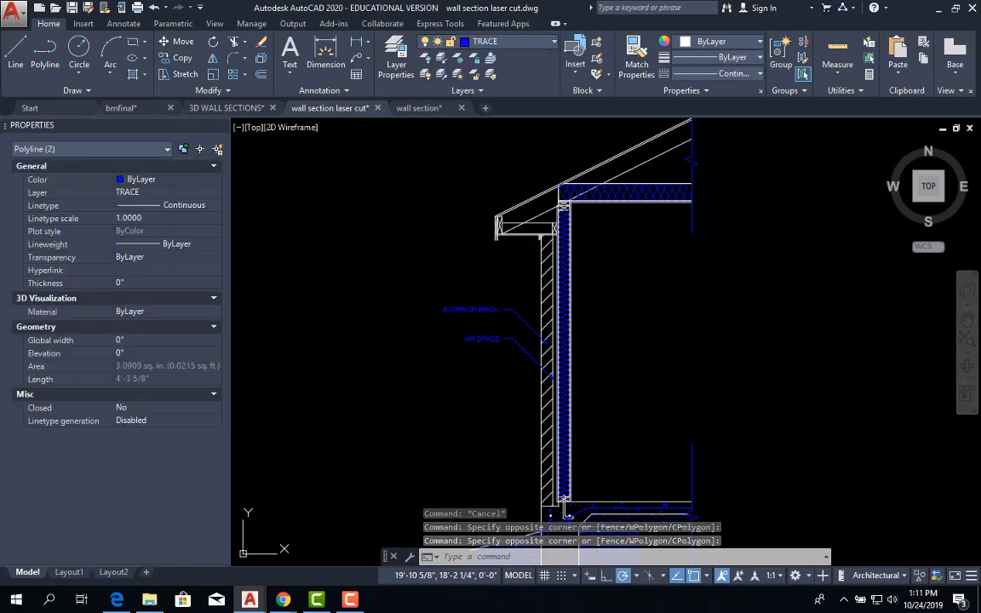
{"action": "key", "text": "Escape"}
- Move the exterior brick hatch and its two vertical edge lines to the TRACE layer and clear the selection
{"action": "scroll", "coordinate": [521, 245], "scroll_direction": "up", "scroll_amount": 3}
{"action": "scroll", "coordinate": [594, 266], "scroll_direction": "up", "scroll_amount": 2}
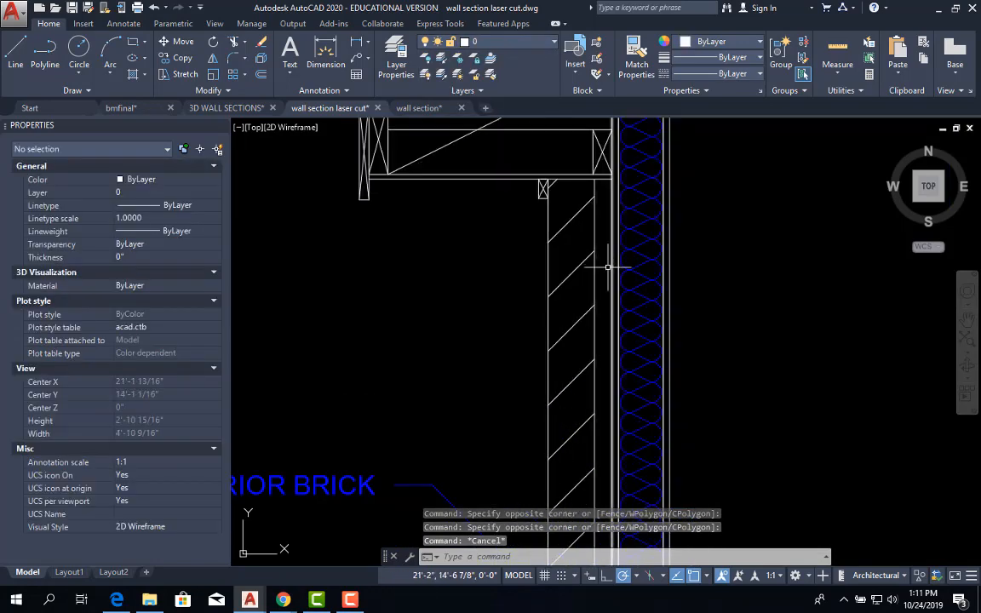
{"action": "left_click", "coordinate": [606, 272]}
{"action": "left_click", "coordinate": [546, 219]}
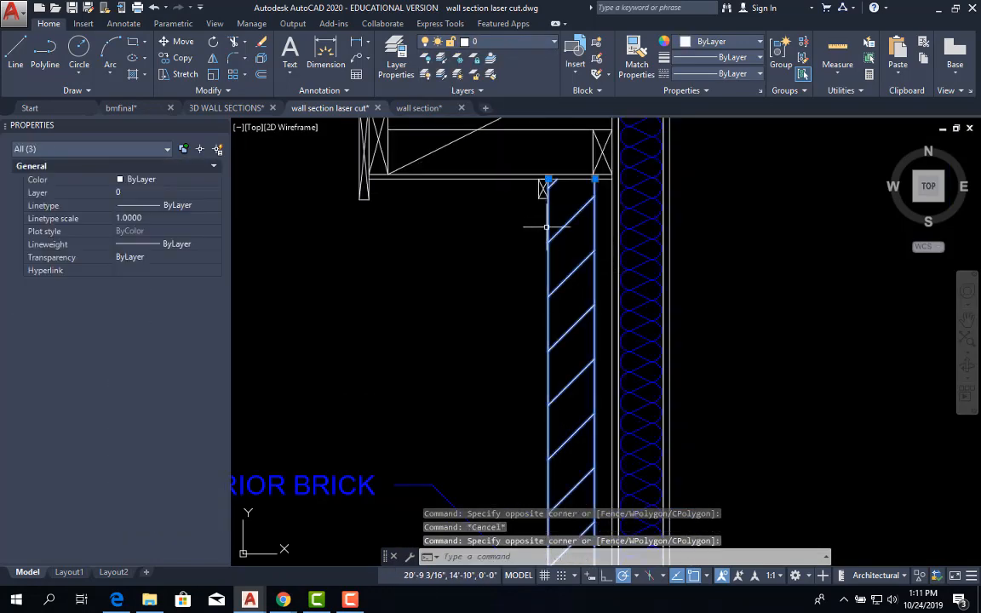
{"action": "left_click", "coordinate": [520, 43]}
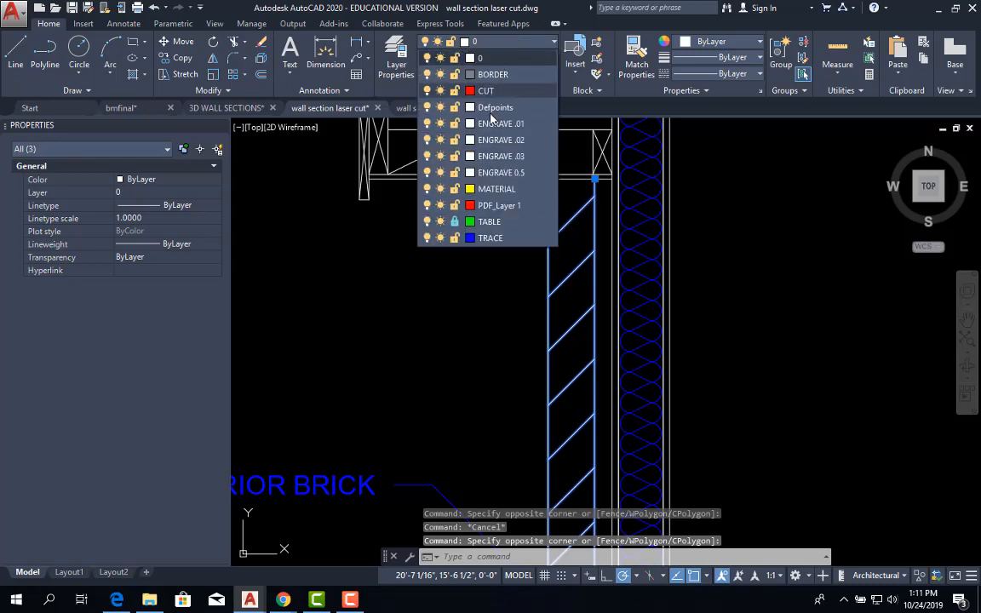
{"action": "left_click", "coordinate": [507, 238]}
{"action": "key", "text": "Escape"}
- Examine the wall assembly from the brick labels down to the sill plate and back up to the eave for remaining white lines
{"action": "scroll", "coordinate": [547, 307], "scroll_direction": "down", "scroll_amount": 2}
{"action": "middle_click_drag", "start_coordinate": [562, 371], "coordinate": [546, 245]}
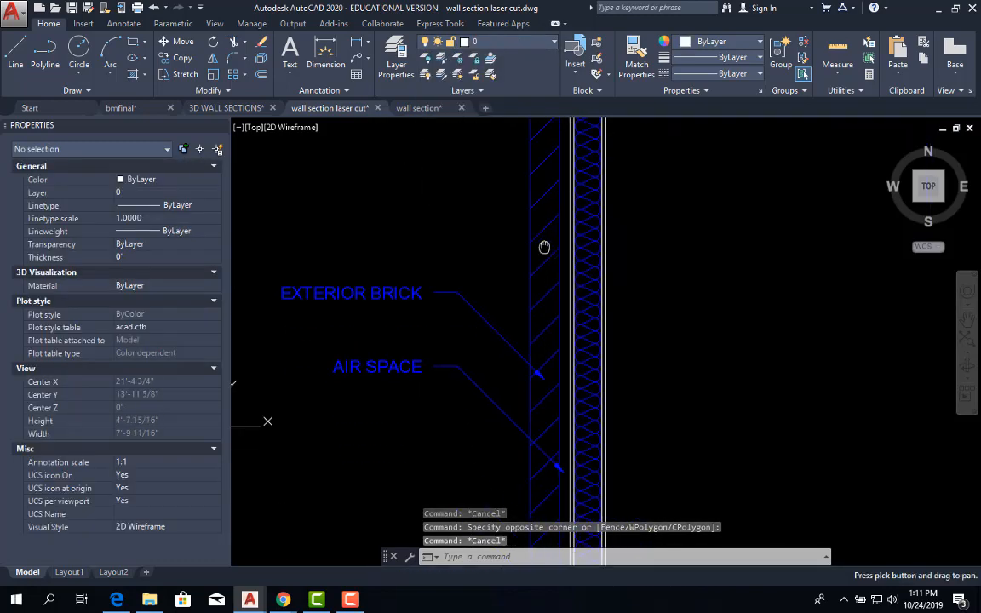
{"action": "scroll", "coordinate": [542, 289], "scroll_direction": "down", "scroll_amount": 2}
{"action": "middle_click_drag", "start_coordinate": [571, 383], "coordinate": [590, 250]}
{"action": "scroll", "coordinate": [589, 459], "scroll_direction": "up", "scroll_amount": 3}
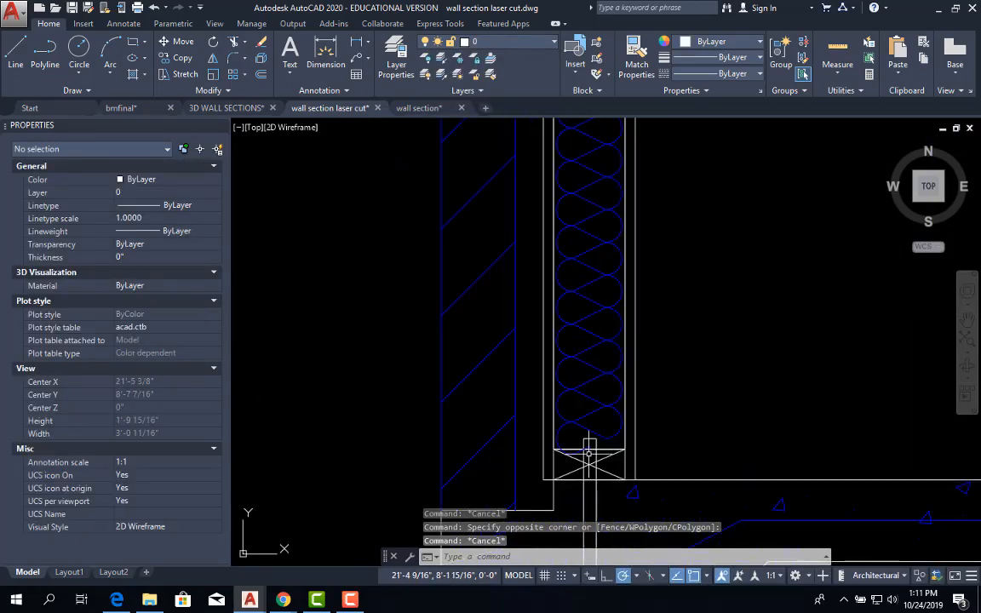
{"action": "middle_click_drag", "start_coordinate": [542, 184], "coordinate": [564, 454]}
{"action": "middle_click_drag", "start_coordinate": [598, 242], "coordinate": [579, 410]}
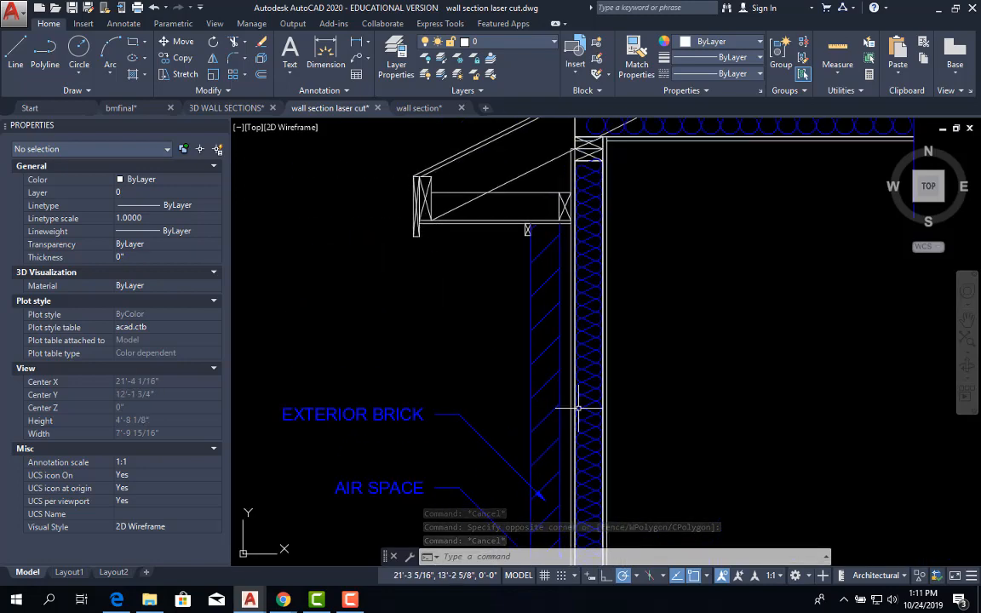
{"action": "middle_click_drag", "start_coordinate": [574, 275], "coordinate": [595, 376]}
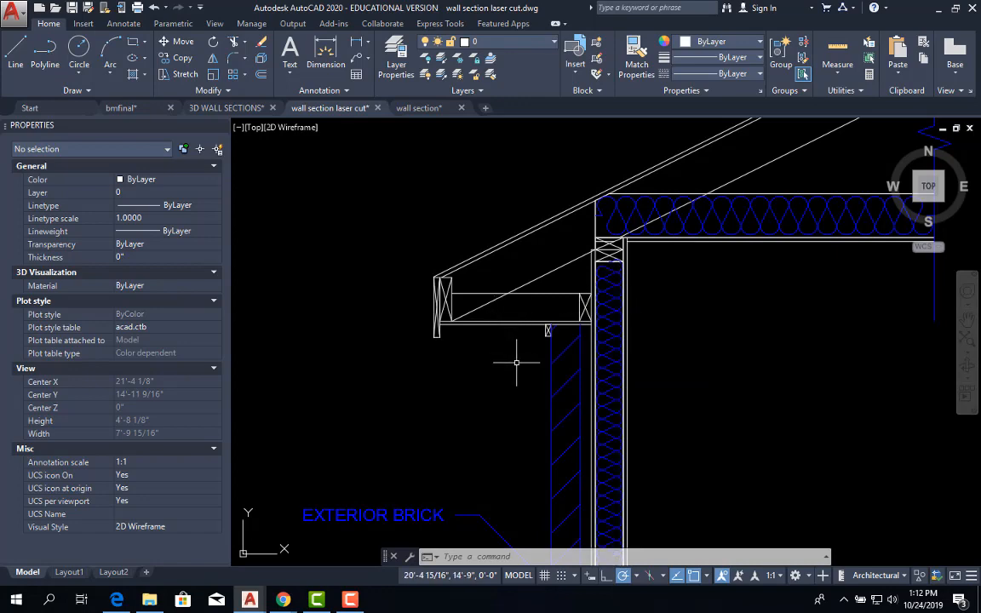
- Move the soffit's lower line, the outer sheathing line and the interior wall finish line to the TRACE layer, clearing the selection
{"action": "scroll", "coordinate": [526, 333], "scroll_direction": "up", "scroll_amount": 4}
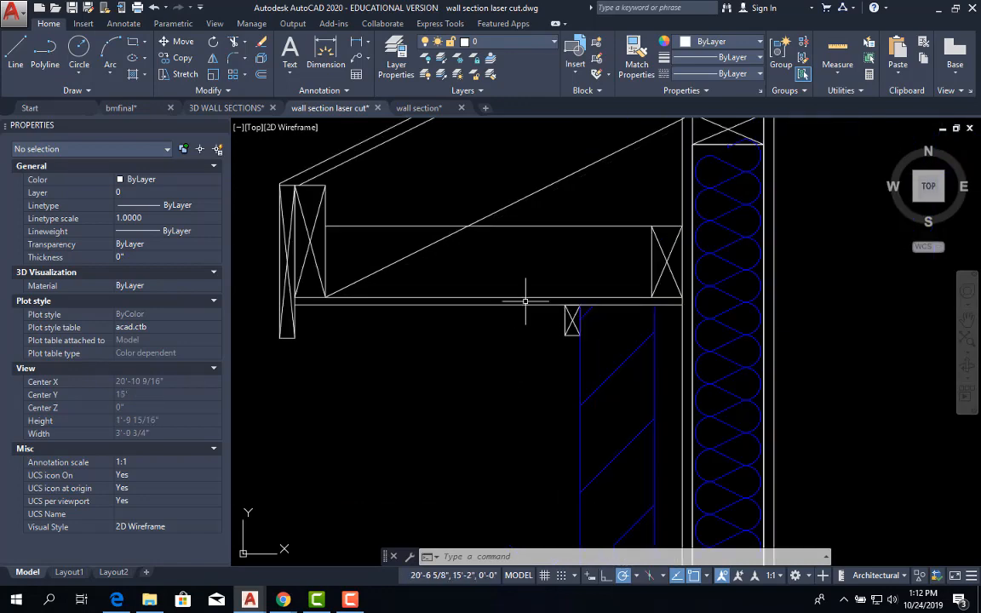
{"action": "left_click", "coordinate": [526, 300]}
{"action": "left_click", "coordinate": [652, 333]}
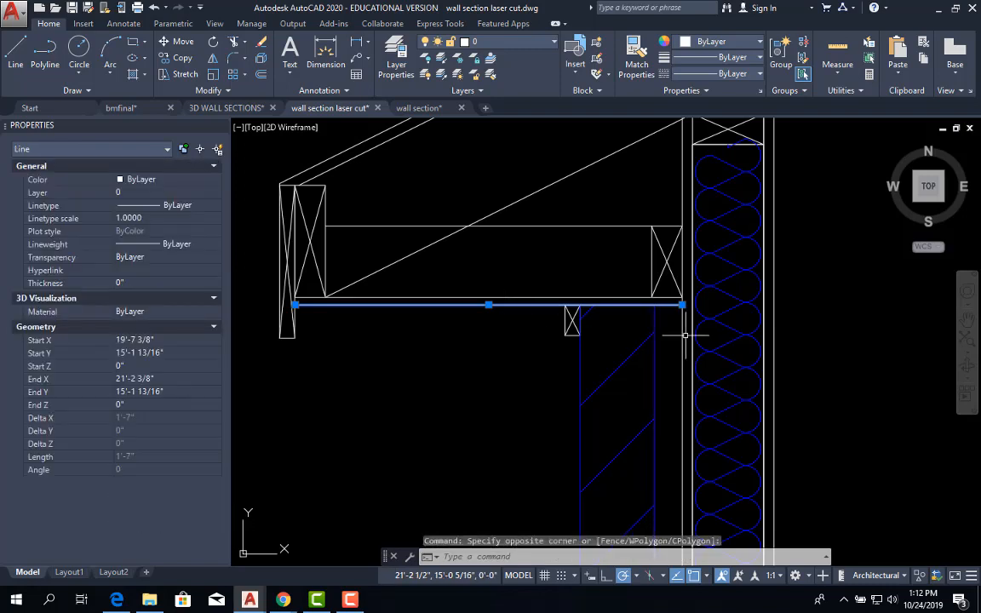
{"action": "left_click", "coordinate": [684, 336]}
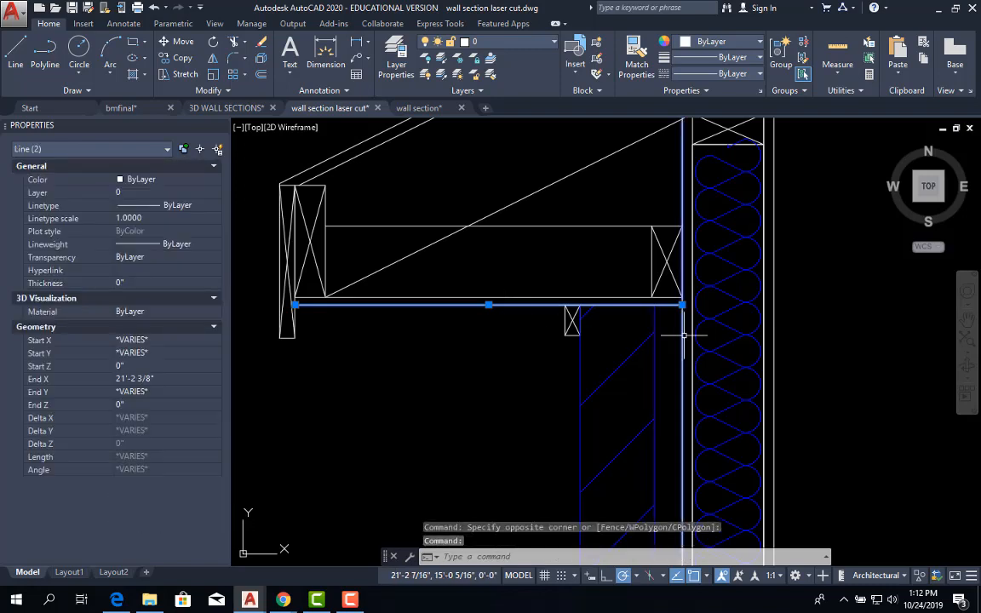
{"action": "left_click", "coordinate": [774, 352]}
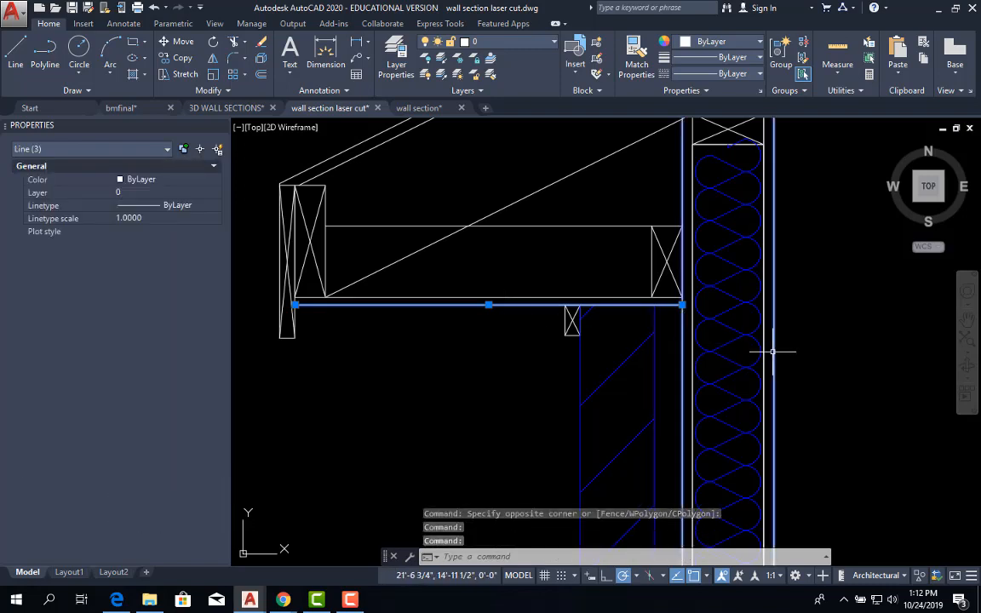
{"action": "left_click", "coordinate": [513, 43]}
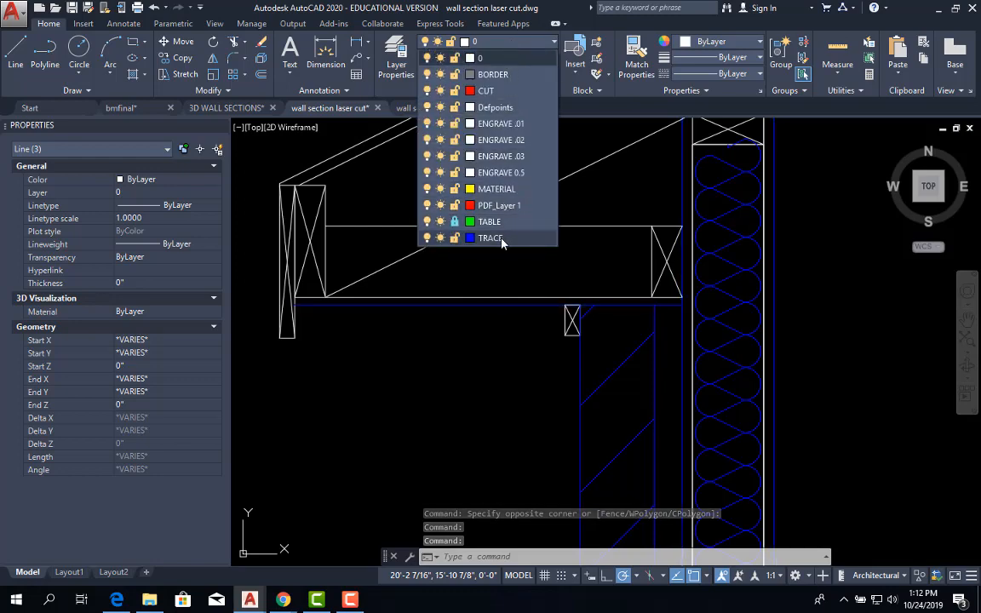
{"action": "left_click", "coordinate": [501, 220]}
{"action": "key", "text": "Escape"}
- Move the lower ceiling finish line beneath the insulation to the TRACE layer and clear the selection
{"action": "scroll", "coordinate": [453, 377], "scroll_direction": "down", "scroll_amount": 2}
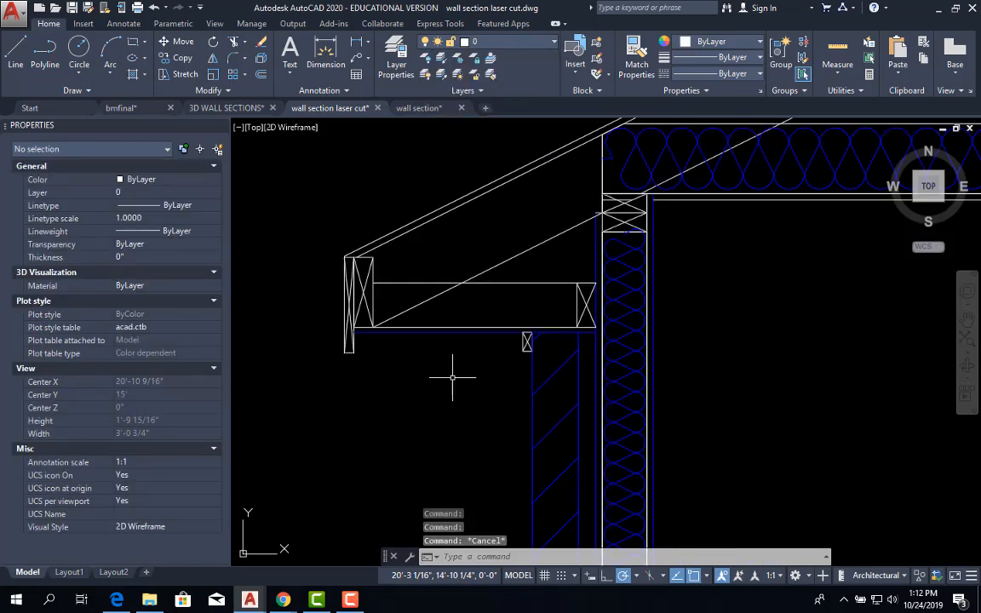
{"action": "middle_click_drag", "start_coordinate": [450, 381], "coordinate": [353, 360]}
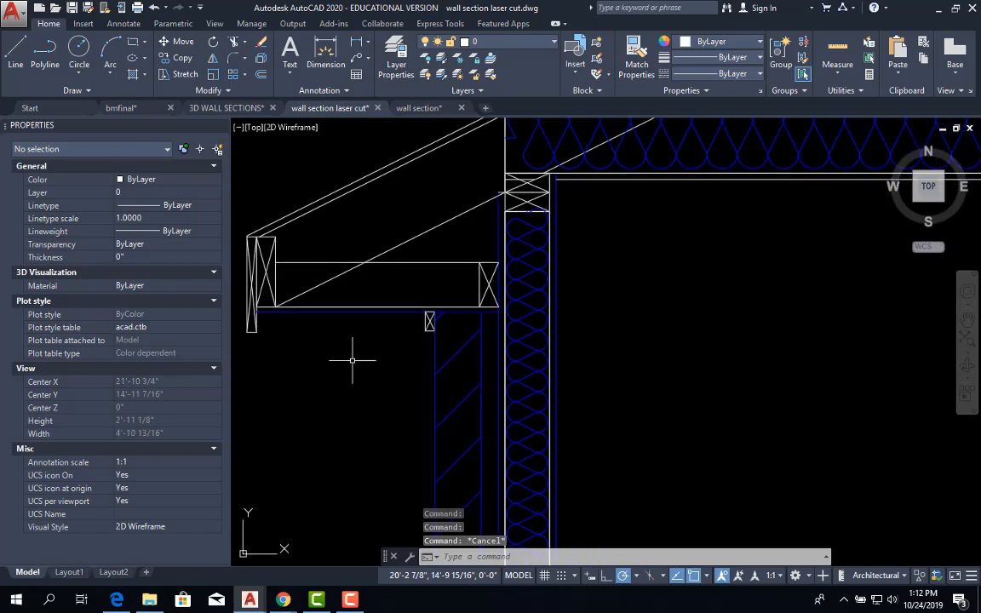
{"action": "scroll", "coordinate": [353, 360], "scroll_direction": "down", "scroll_amount": 2}
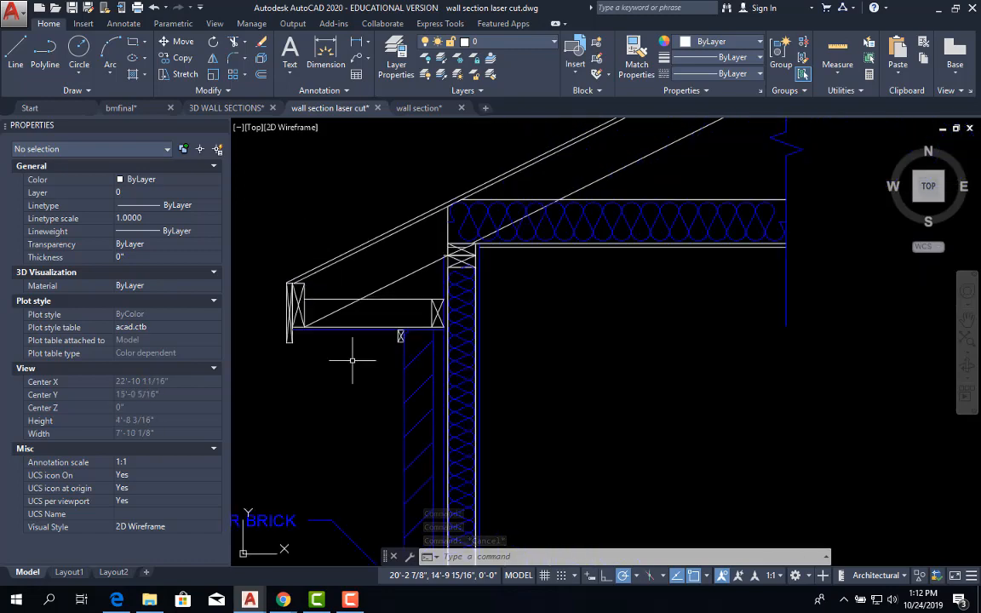
{"action": "left_click", "coordinate": [574, 249]}
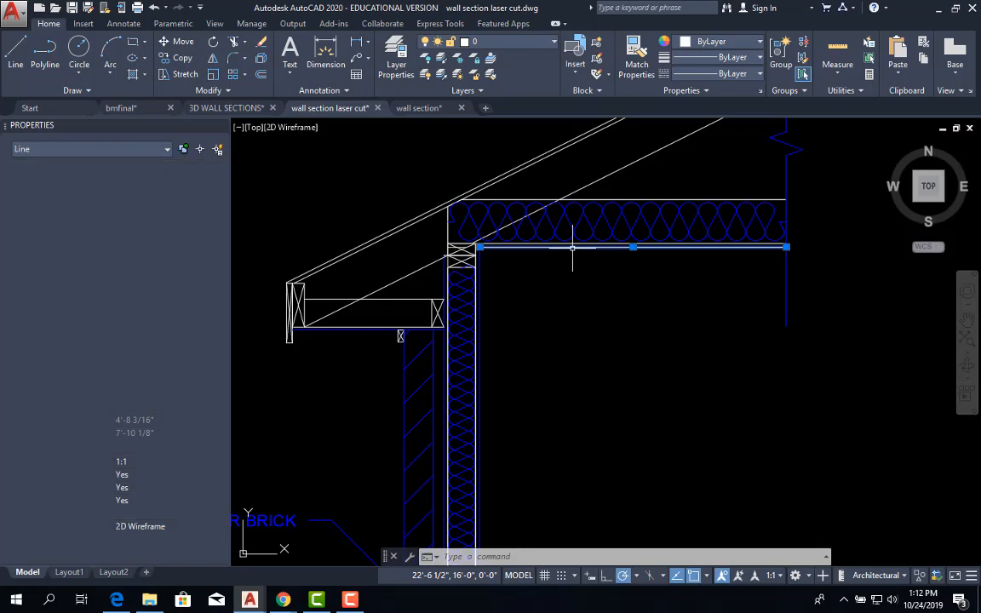
{"action": "left_click", "coordinate": [498, 42]}
{"action": "left_click", "coordinate": [490, 228]}
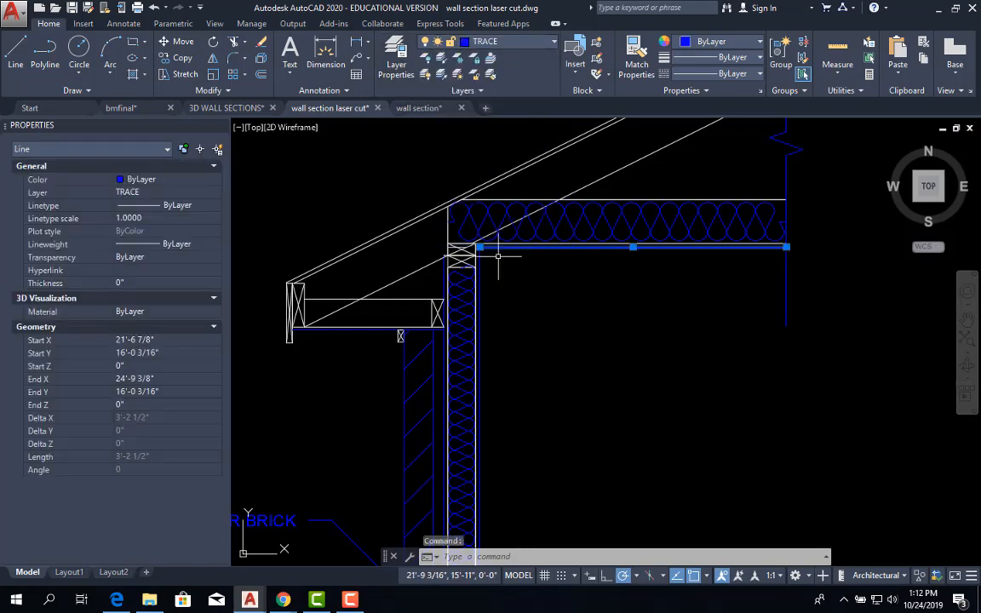
{"action": "key", "text": "Escape"}
- Move the horizontal rebar line between the two bars at the footing's base to the TRACE layer and clear the selection
{"action": "scroll", "coordinate": [593, 329], "scroll_direction": "down", "scroll_amount": 3}
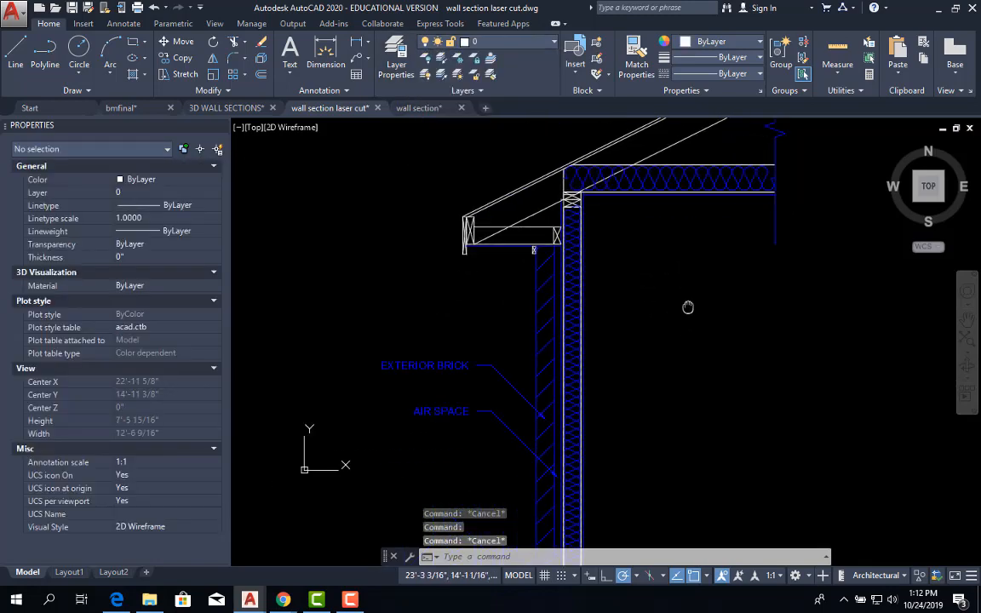
{"action": "middle_click_drag", "start_coordinate": [665, 412], "coordinate": [670, 178]}
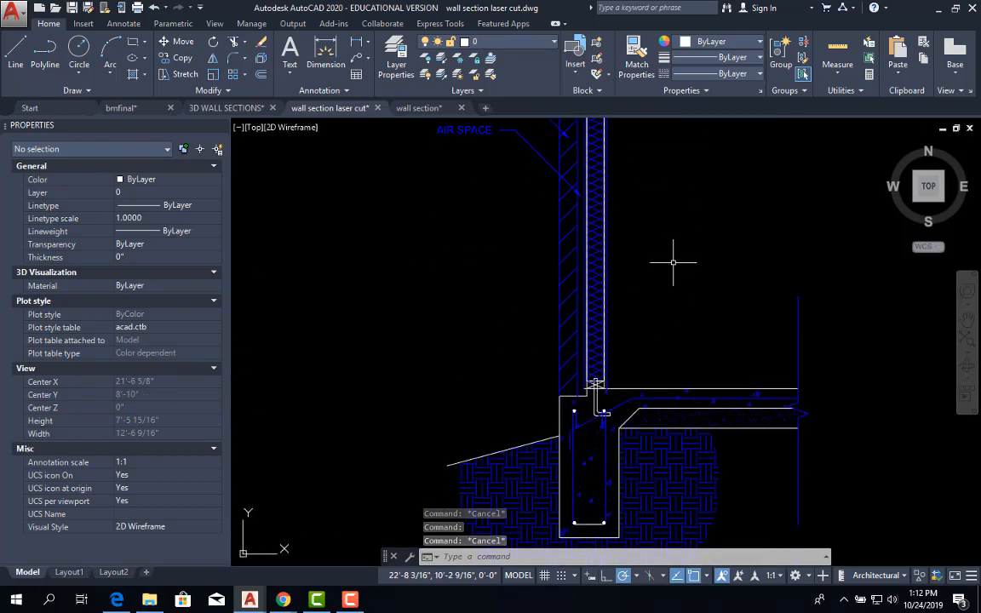
{"action": "middle_click_drag", "start_coordinate": [667, 284], "coordinate": [631, 226]}
{"action": "scroll", "coordinate": [549, 443], "scroll_direction": "up", "scroll_amount": 5}
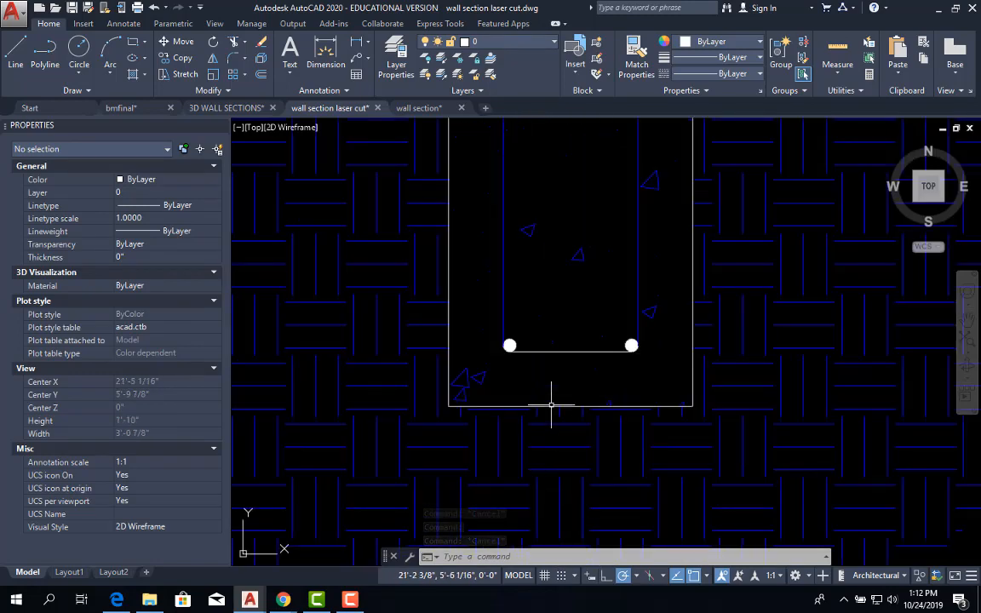
{"action": "left_click", "coordinate": [563, 350]}
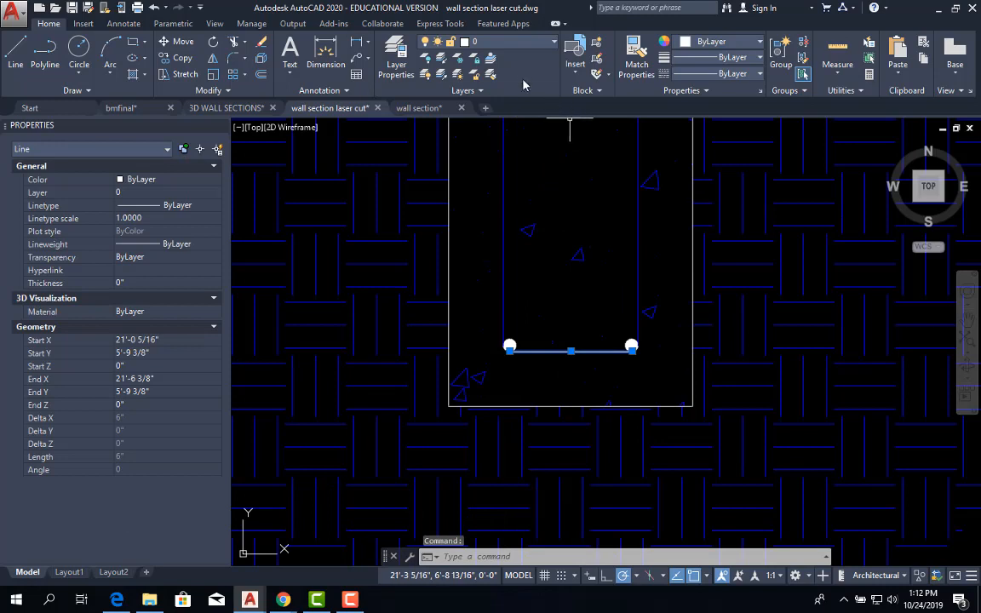
{"action": "left_click", "coordinate": [520, 43]}
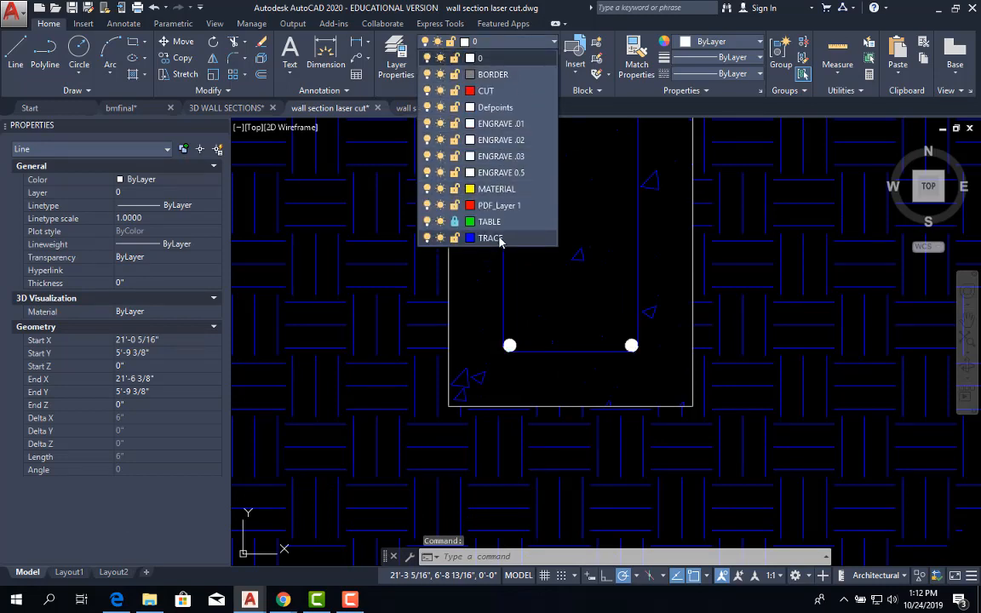
{"action": "left_click", "coordinate": [491, 238]}
{"action": "key", "text": "Escape"}
{"action": "left_click", "coordinate": [449, 270]}
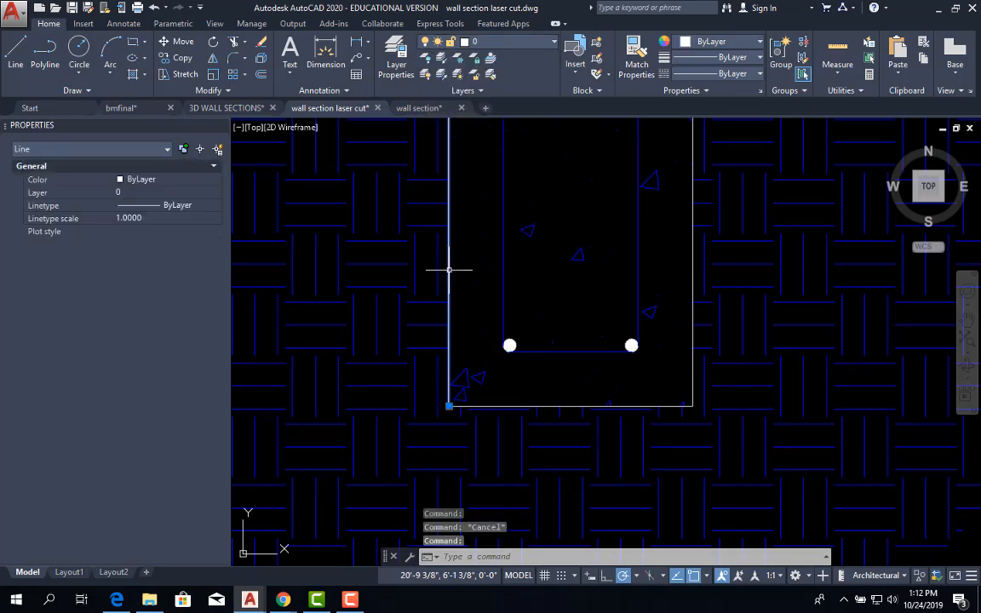
{"action": "scroll", "coordinate": [596, 324], "scroll_direction": "down", "scroll_amount": 6}
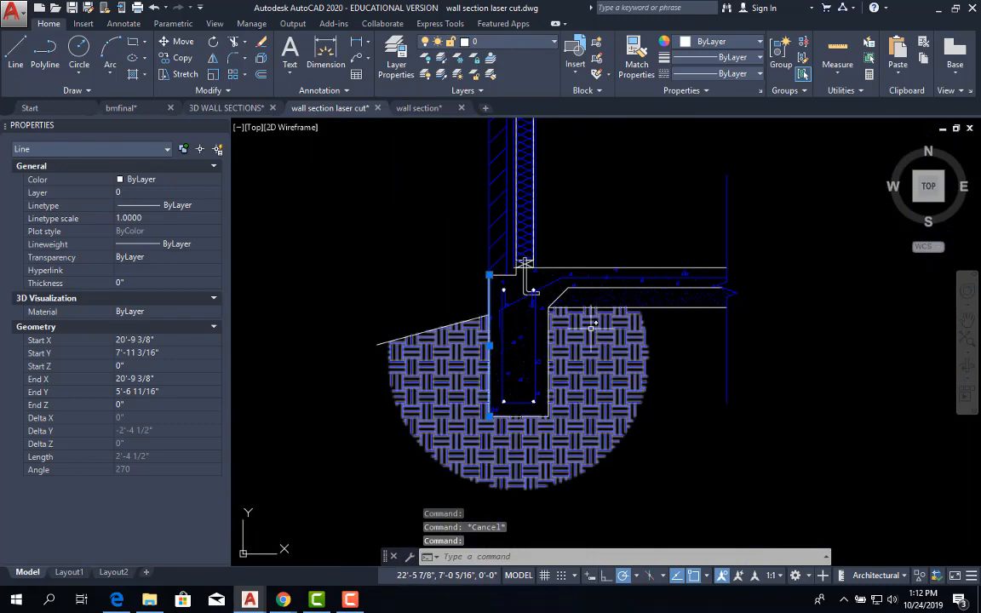
{"action": "key", "text": "Escape"}
{"action": "scroll", "coordinate": [517, 332], "scroll_direction": "down", "scroll_amount": 2}
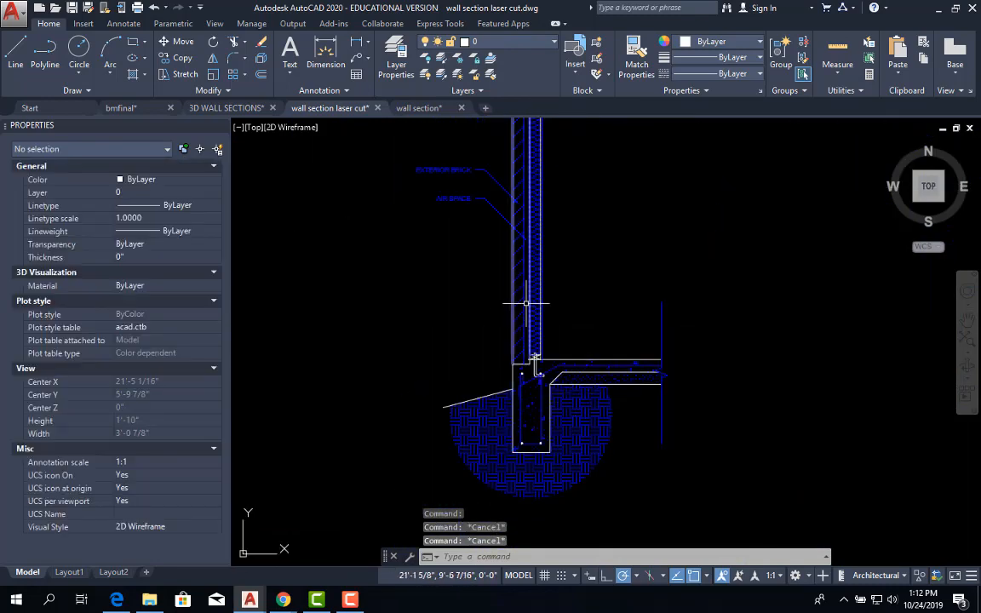
- Turn off the TRACE layer to isolate the wall section's linework that is still on layer 0
{"action": "middle_click_drag", "start_coordinate": [526, 304], "coordinate": [518, 369]}
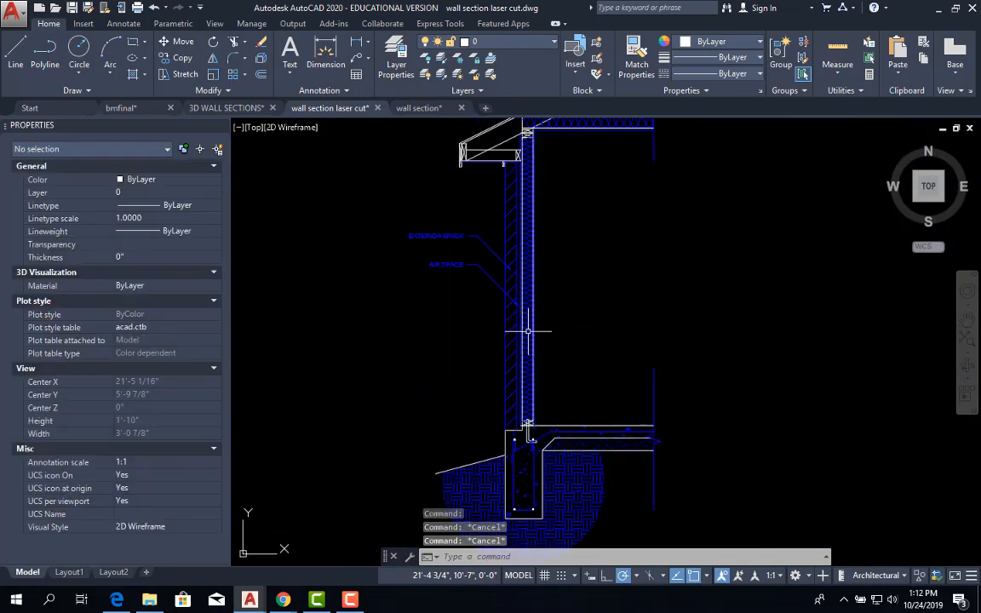
{"action": "left_click", "coordinate": [552, 42]}
{"action": "left_click", "coordinate": [427, 239]}
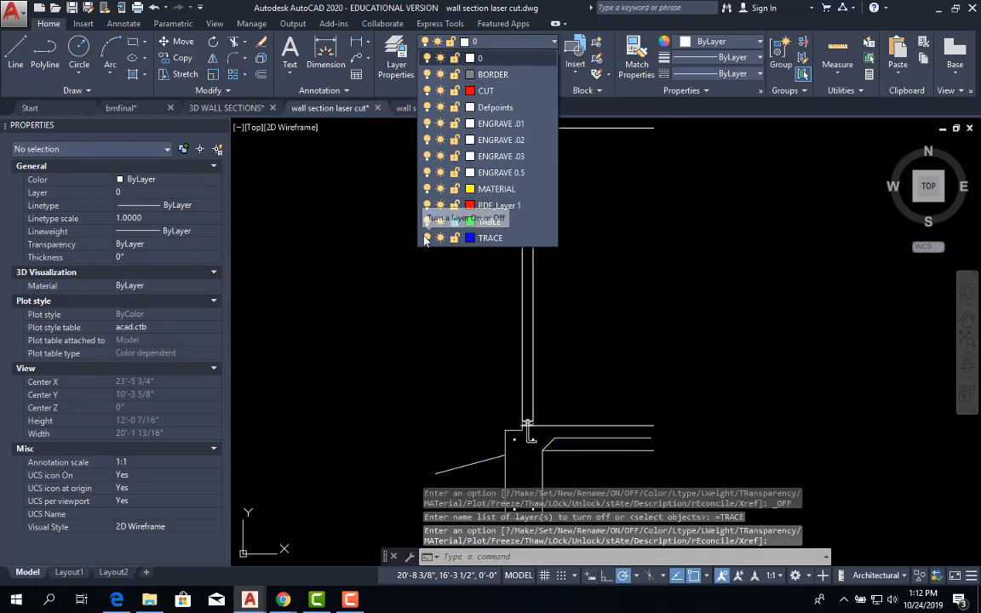
{"action": "left_click", "coordinate": [574, 333]}
{"action": "scroll", "coordinate": [536, 288], "scroll_direction": "down", "scroll_amount": 2}
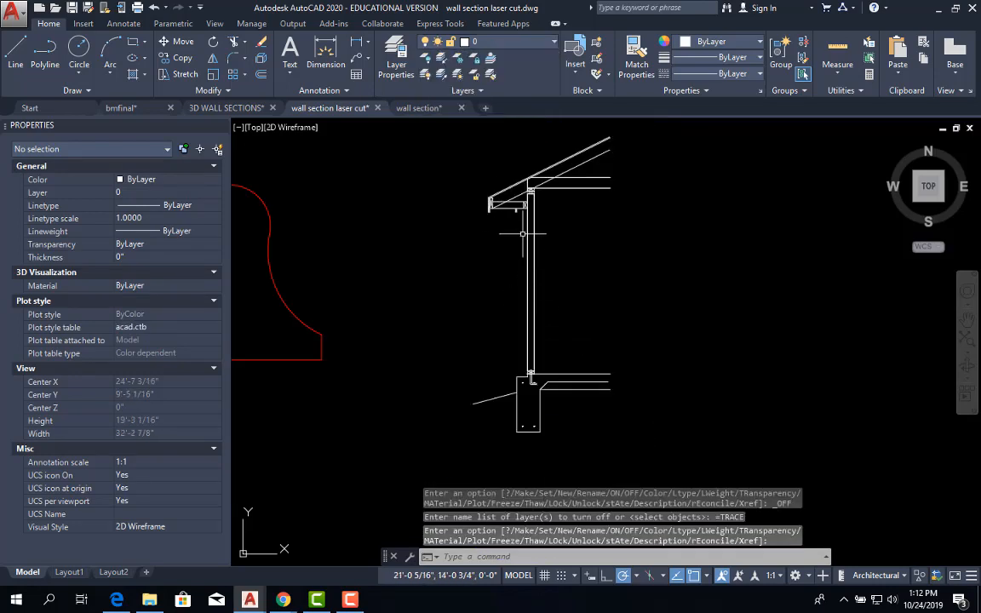
- Examine the eave blocking and the upper wall lines for objects that still belong on the TRACE layer
{"action": "scroll", "coordinate": [523, 233], "scroll_direction": "up", "scroll_amount": 2}
{"action": "scroll", "coordinate": [516, 220], "scroll_direction": "up", "scroll_amount": 3}
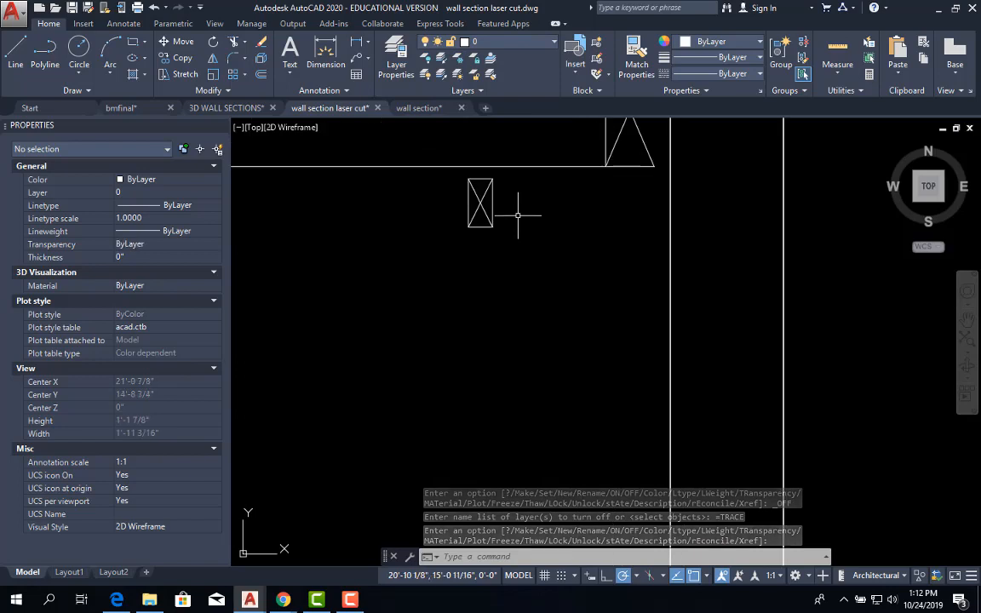
{"action": "scroll", "coordinate": [648, 266], "scroll_direction": "down", "scroll_amount": 5}
{"action": "middle_click_drag", "start_coordinate": [657, 324], "coordinate": [609, 252]}
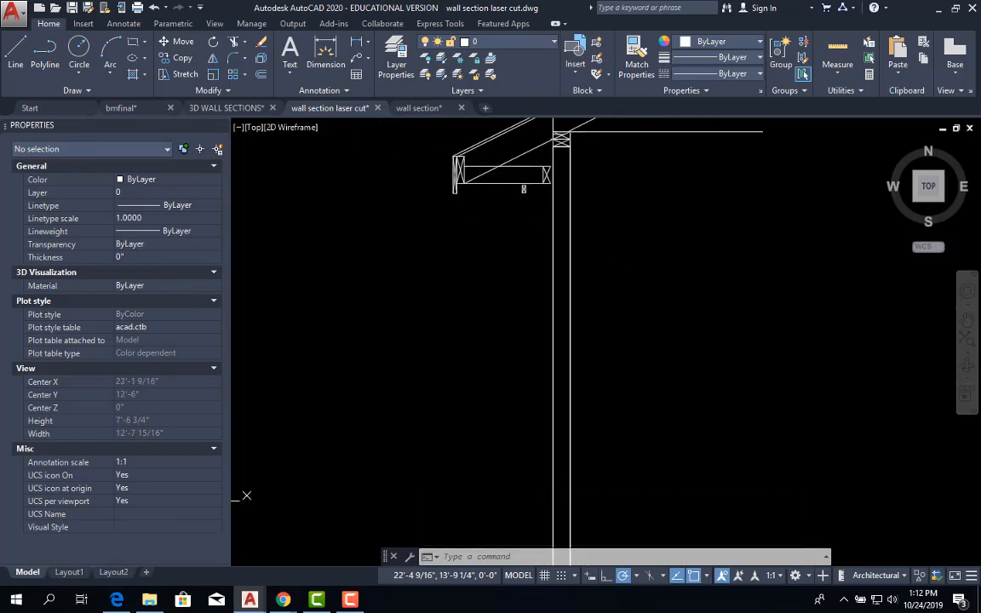
{"action": "scroll", "coordinate": [556, 311], "scroll_direction": "up", "scroll_amount": 2}
{"action": "scroll", "coordinate": [560, 325], "scroll_direction": "down", "scroll_amount": 2}
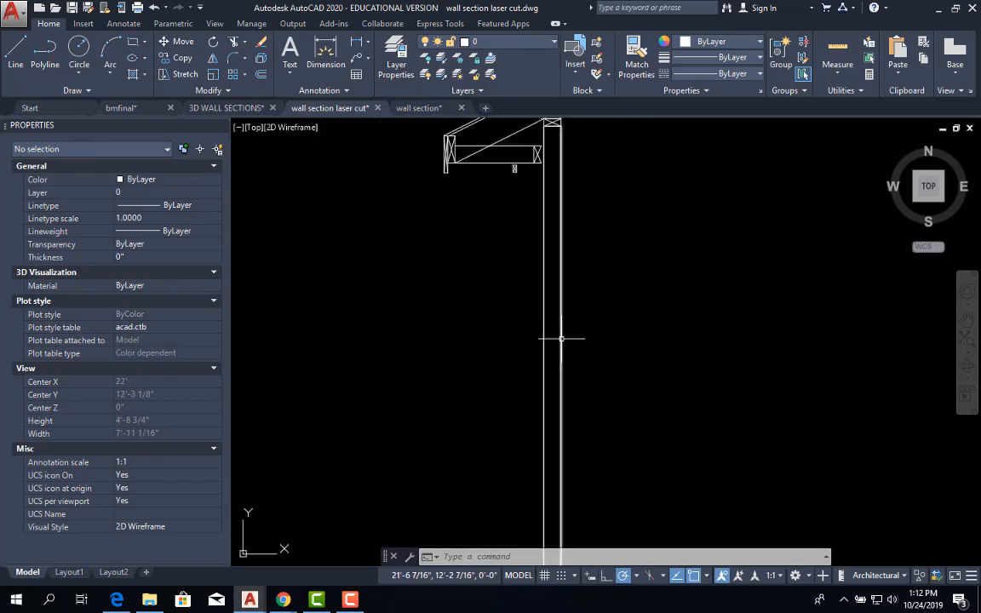
- Move the anchor bolt's outline and the short stray line beside the sill plate to the TRACE layer, dismissing the turned-off layer notice
{"action": "middle_click_drag", "start_coordinate": [559, 362], "coordinate": [544, 238]}
{"action": "scroll", "coordinate": [542, 474], "scroll_direction": "up", "scroll_amount": 4}
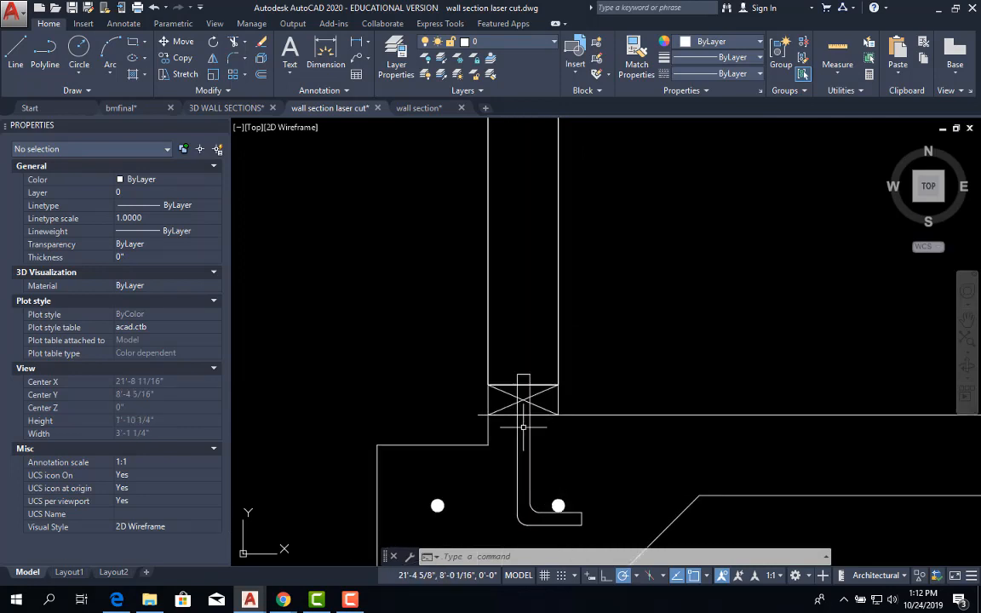
{"action": "left_click", "coordinate": [482, 415]}
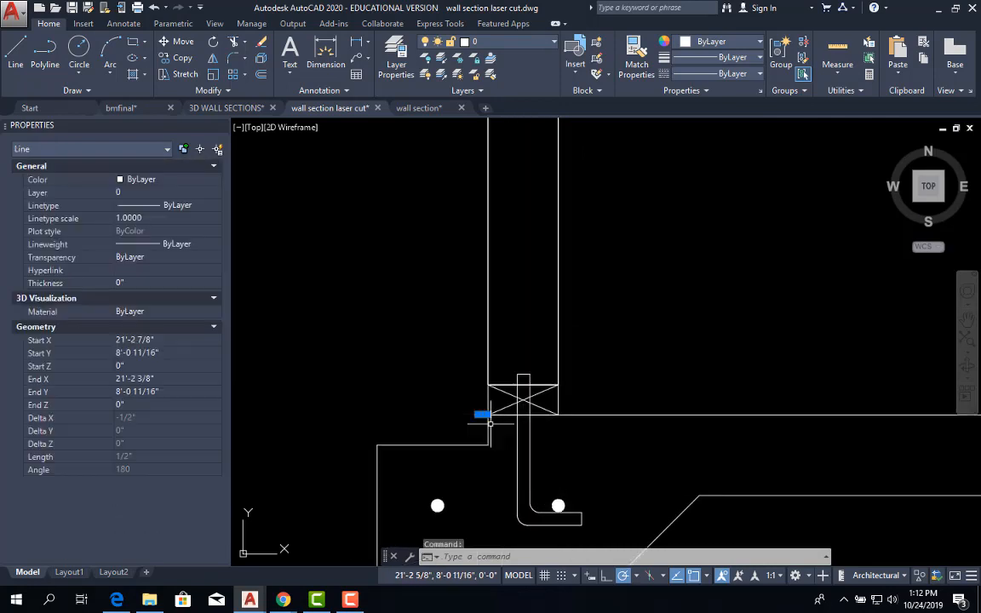
{"action": "left_click", "coordinate": [531, 377]}
{"action": "left_click", "coordinate": [512, 367]}
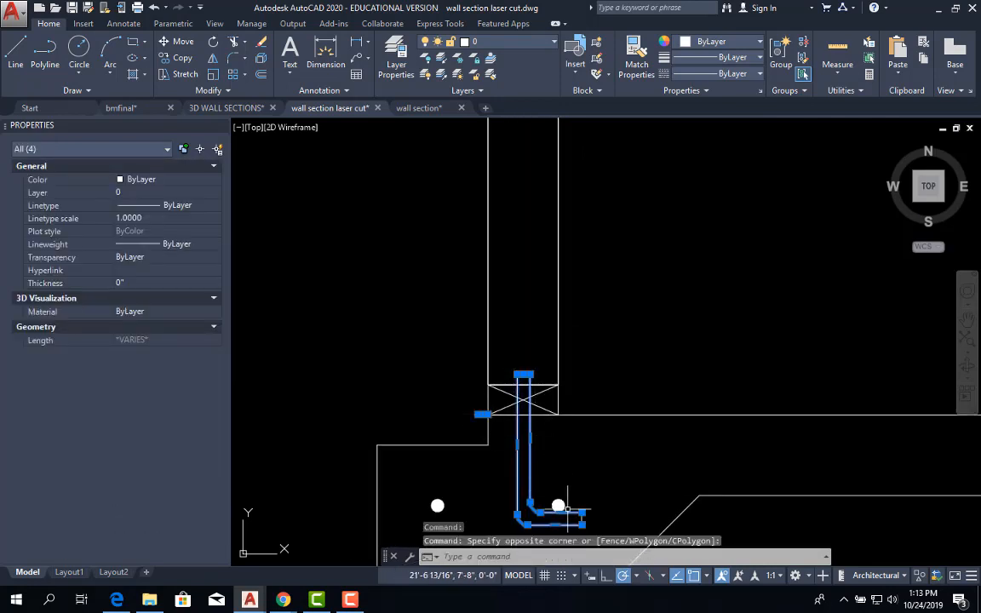
{"action": "scroll", "coordinate": [567, 509], "scroll_direction": "up", "scroll_amount": 4}
{"action": "left_click", "coordinate": [515, 42]}
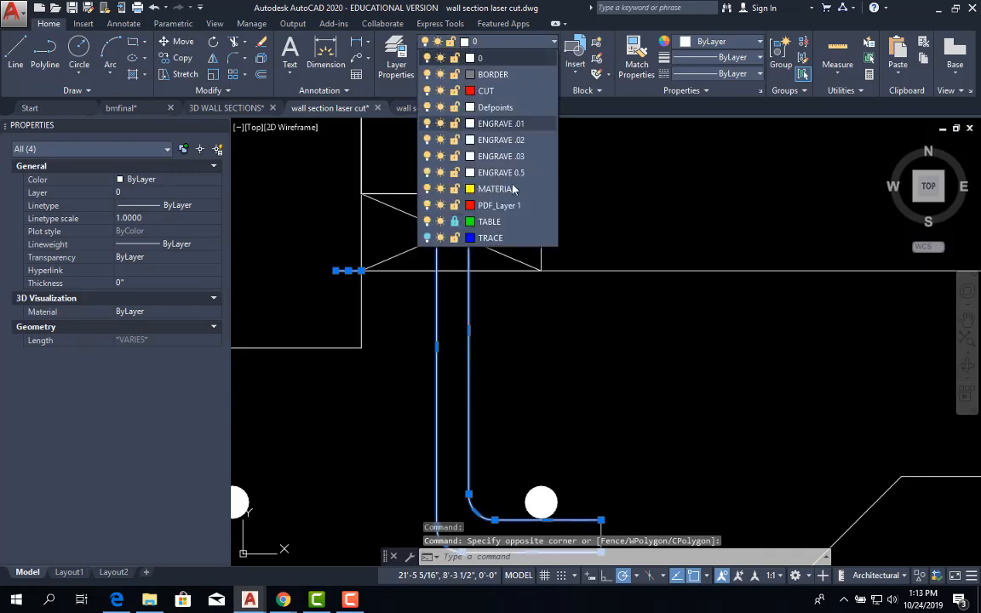
{"action": "left_click", "coordinate": [506, 237]}
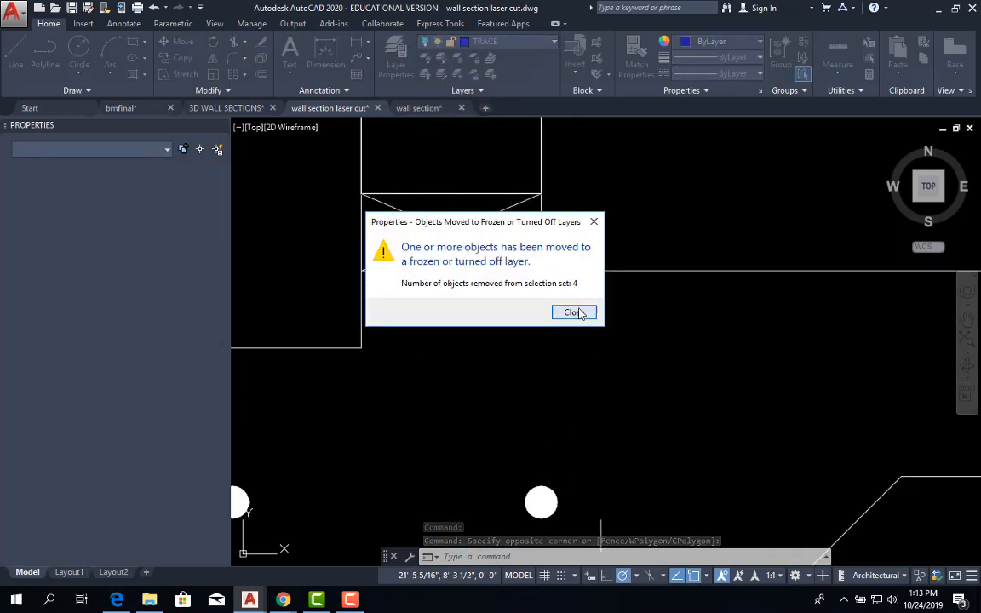
{"action": "left_click", "coordinate": [571, 311]}
- Move the leftover short vertical line at the end of the anchor bolt's hook to the TRACE layer and dismiss the notice
{"action": "middle_click_drag", "start_coordinate": [620, 460], "coordinate": [536, 323]}
{"action": "left_click", "coordinate": [518, 390]}
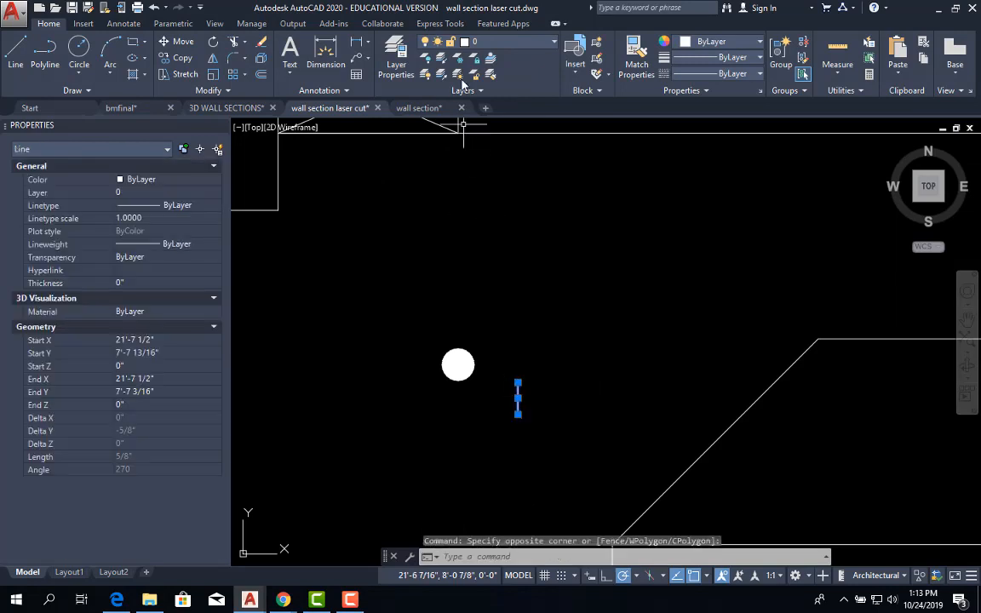
{"action": "left_click", "coordinate": [494, 44]}
{"action": "left_click", "coordinate": [484, 237]}
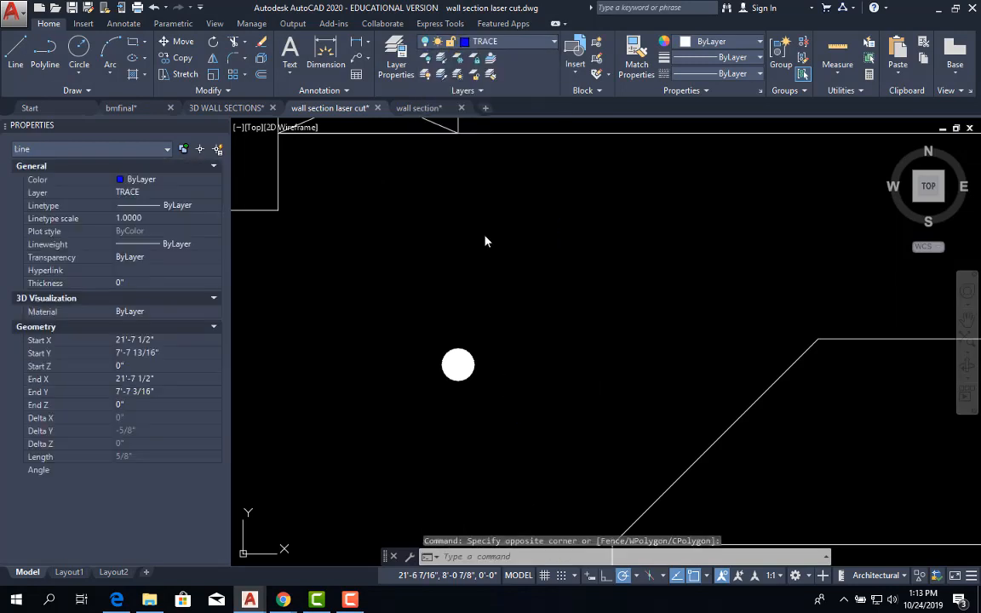
{"action": "left_click", "coordinate": [574, 311]}
{"action": "scroll", "coordinate": [564, 273], "scroll_direction": "down", "scroll_amount": 5}
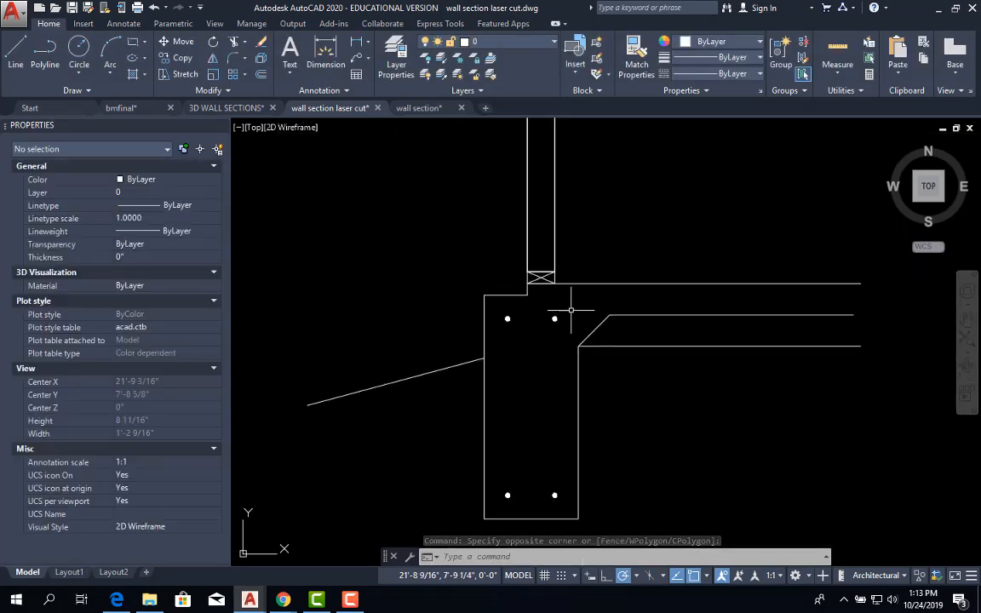
- Move all the remaining white wall section linework to the ENGRAVE .03 layer and clear the selection
{"action": "scroll", "coordinate": [565, 264], "scroll_direction": "down", "scroll_amount": 5}
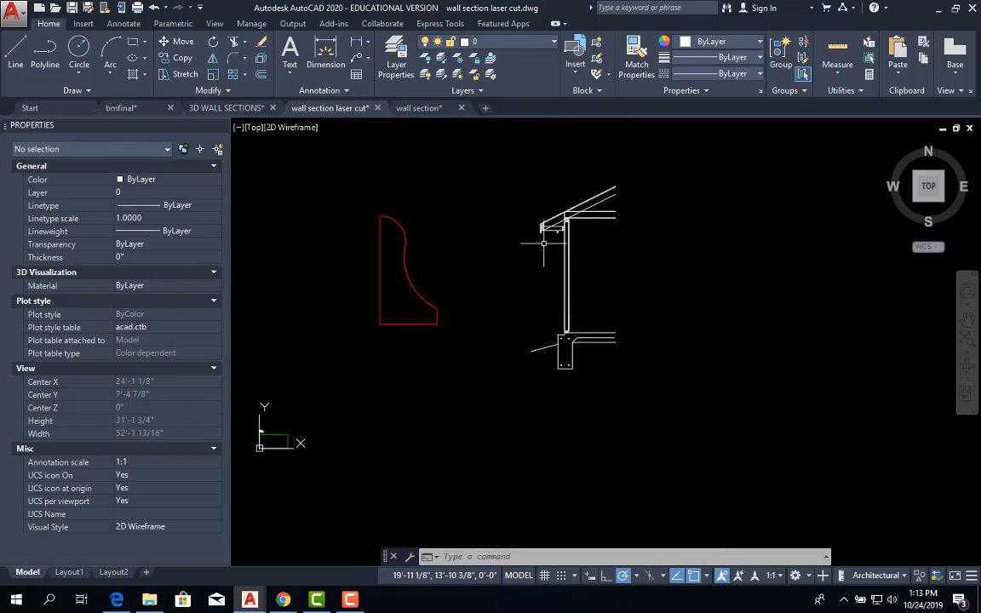
{"action": "left_click", "coordinate": [502, 141]}
{"action": "left_click", "coordinate": [690, 399]}
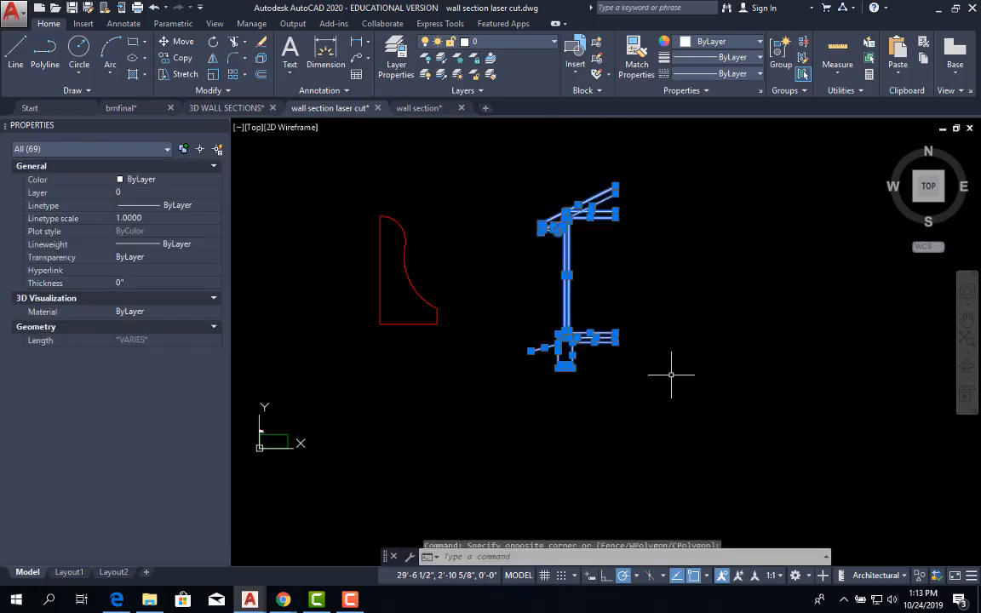
{"action": "left_click", "coordinate": [553, 44]}
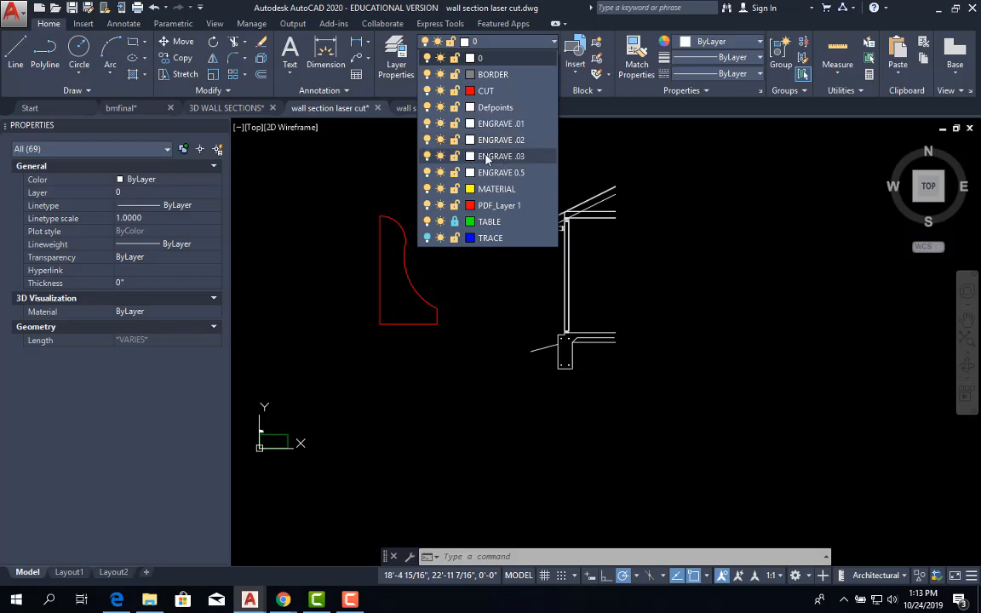
{"action": "left_click", "coordinate": [487, 157]}
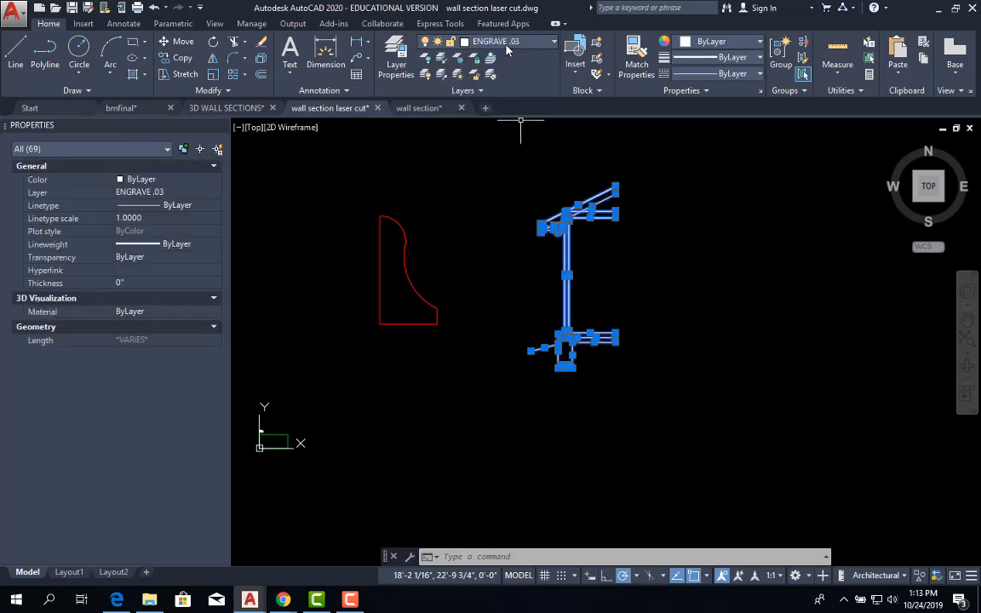
{"action": "scroll", "coordinate": [606, 271], "scroll_direction": "up", "scroll_amount": 5}
{"action": "key", "text": "Escape"}
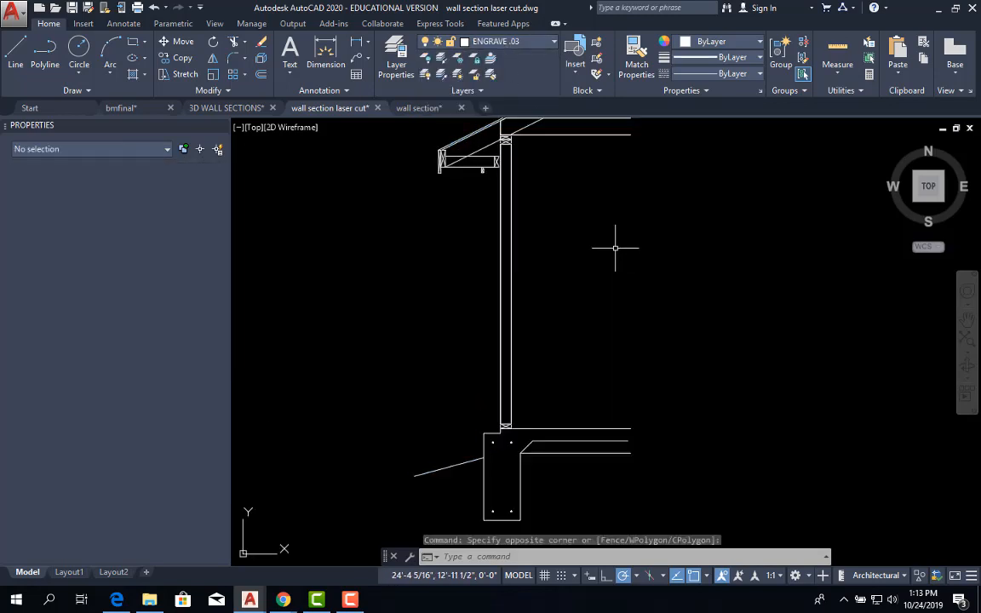
- Select the whole visible wall section to check its layer assignment, and clear the selection
{"action": "scroll", "coordinate": [604, 226], "scroll_direction": "down", "scroll_amount": 3}
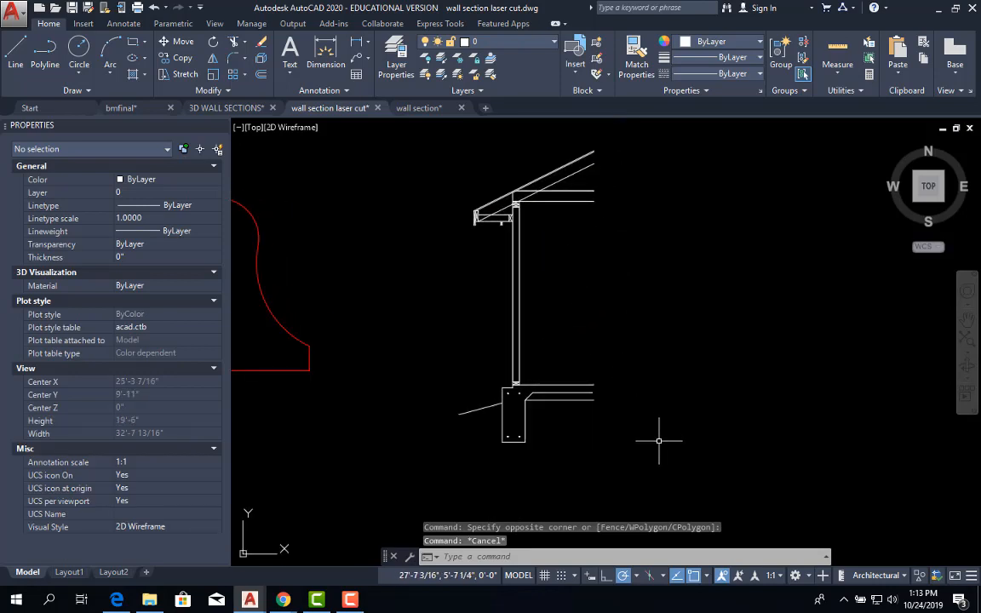
{"action": "scroll", "coordinate": [598, 339], "scroll_direction": "up", "scroll_amount": 2}
{"action": "scroll", "coordinate": [542, 244], "scroll_direction": "down", "scroll_amount": 2}
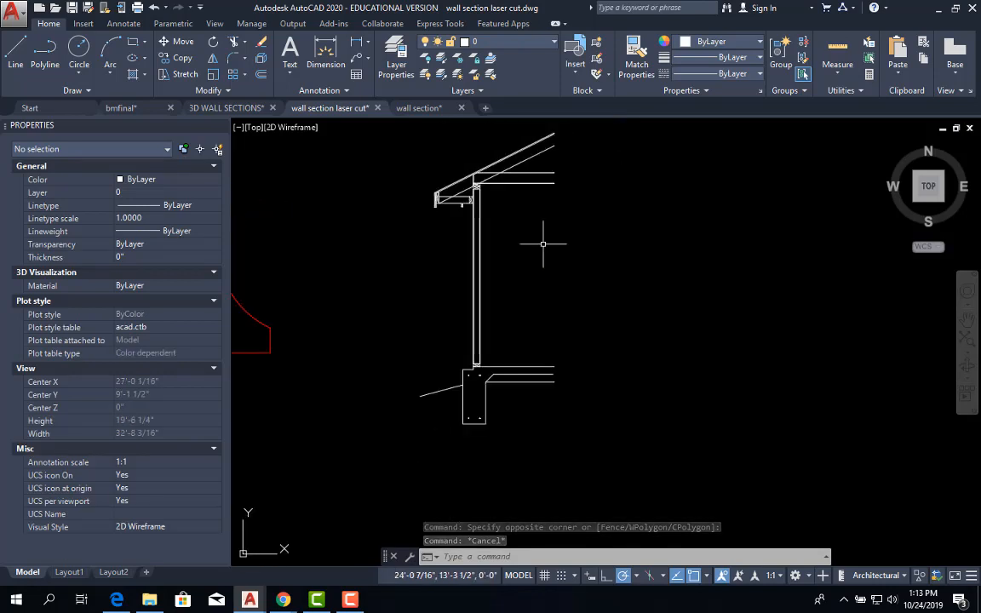
{"action": "middle_click_drag", "start_coordinate": [541, 256], "coordinate": [539, 272]}
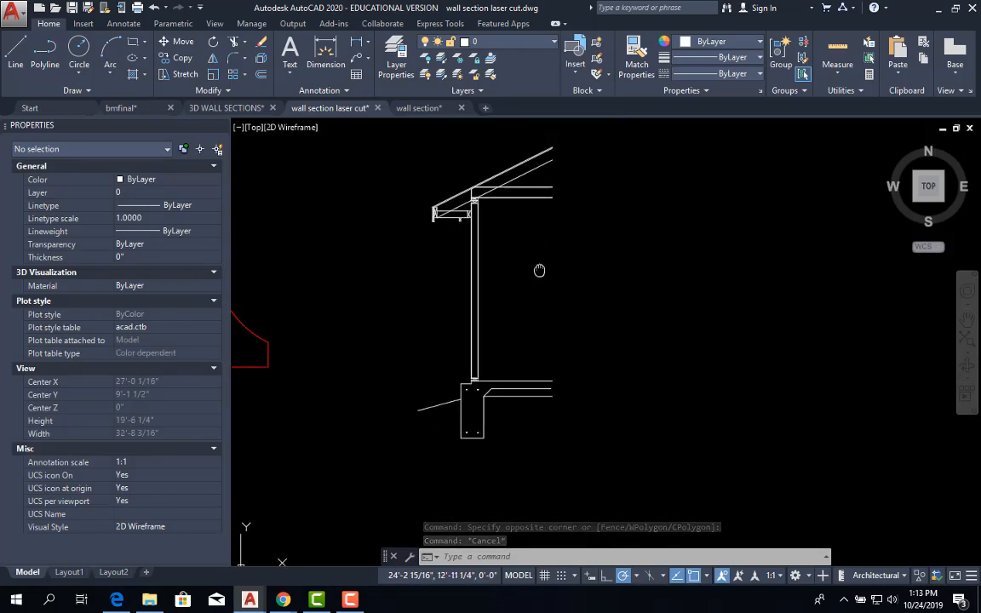
{"action": "left_click", "coordinate": [617, 446]}
{"action": "left_click", "coordinate": [396, 146]}
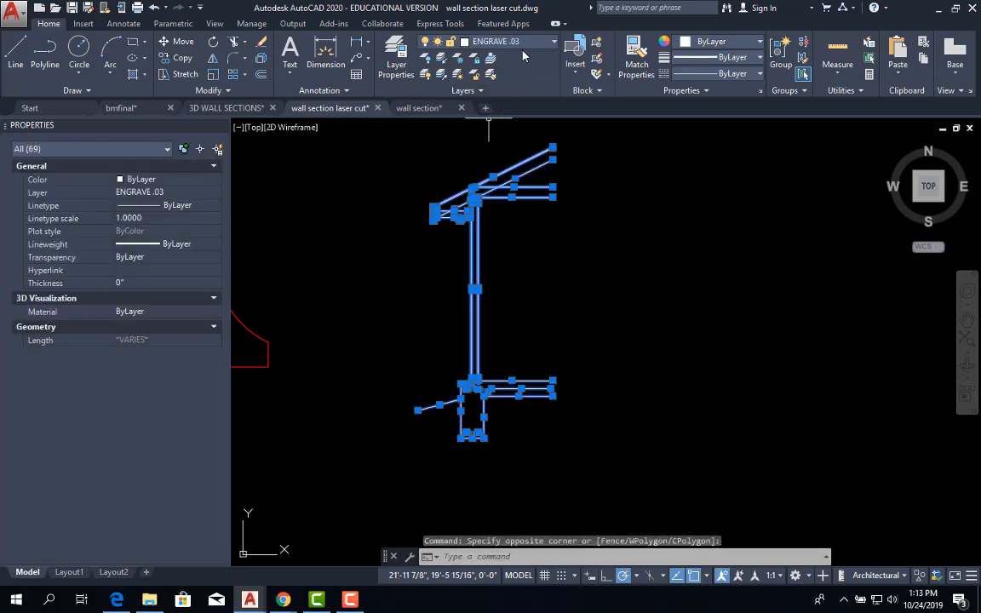
{"action": "key", "text": "Escape"}
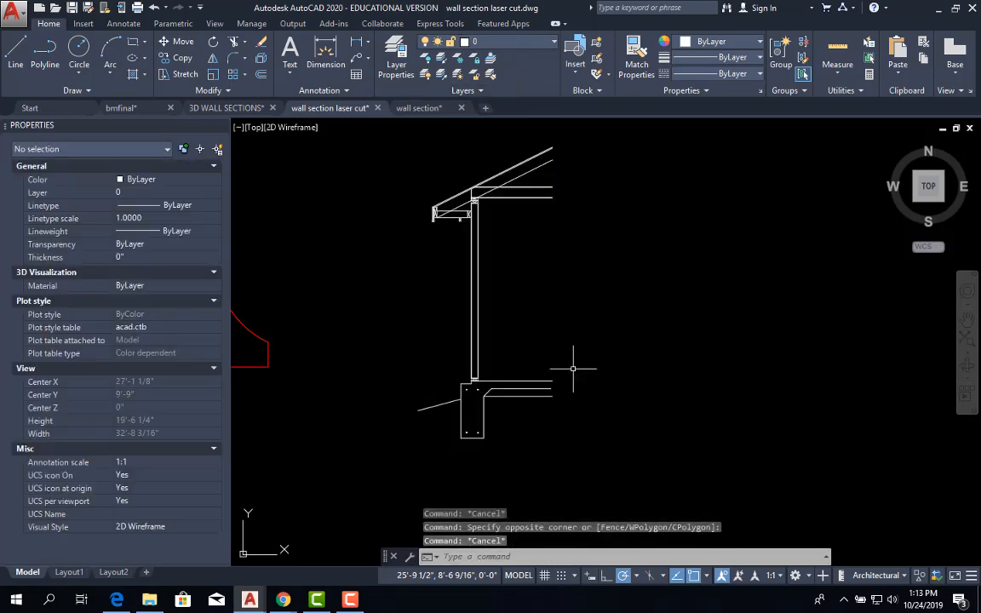
- Turn the TRACE layer back on
{"action": "left_click", "coordinate": [498, 41]}
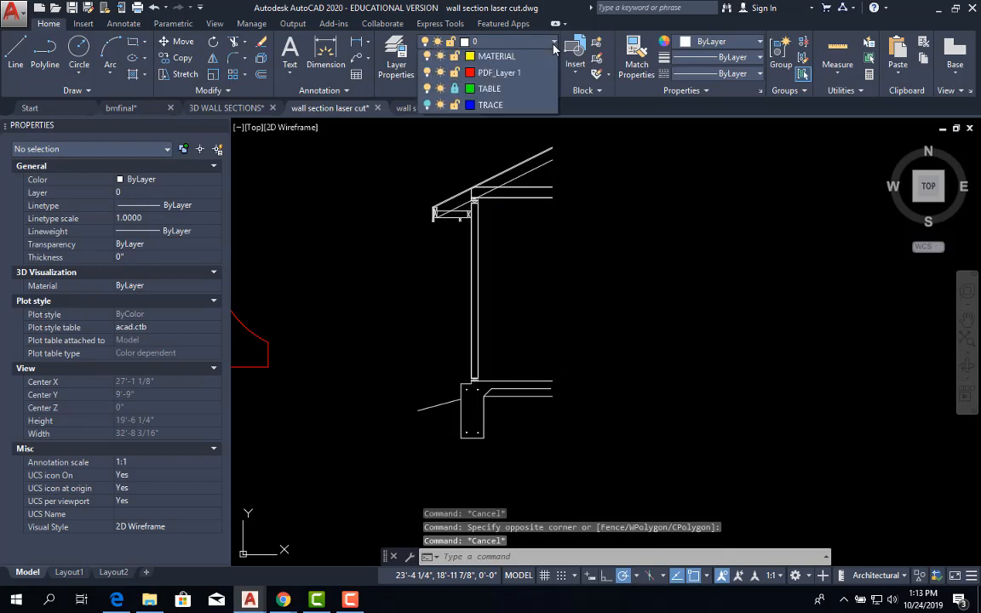
{"action": "left_click", "coordinate": [428, 238]}
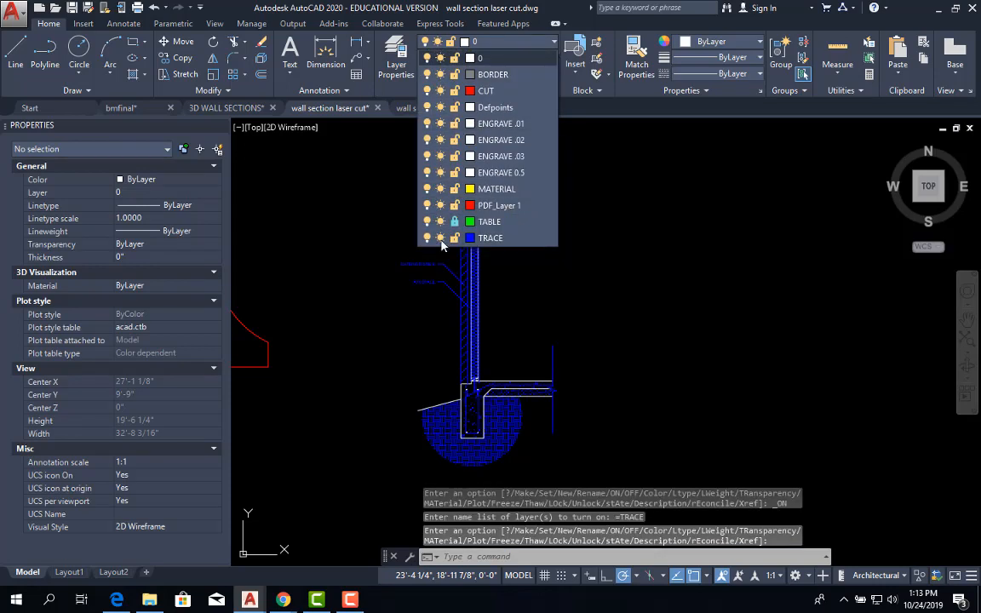
{"action": "key", "text": "Escape"}
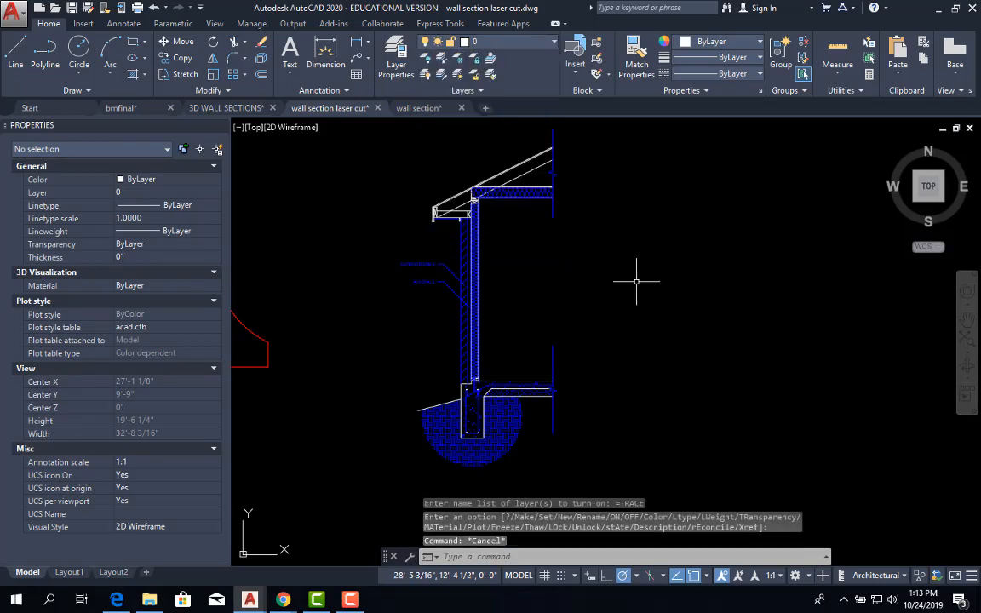
- Turn the ENGRAVE .03 layer off and on again to check how the section's linework is divided between the layers
{"action": "left_click", "coordinate": [554, 43]}
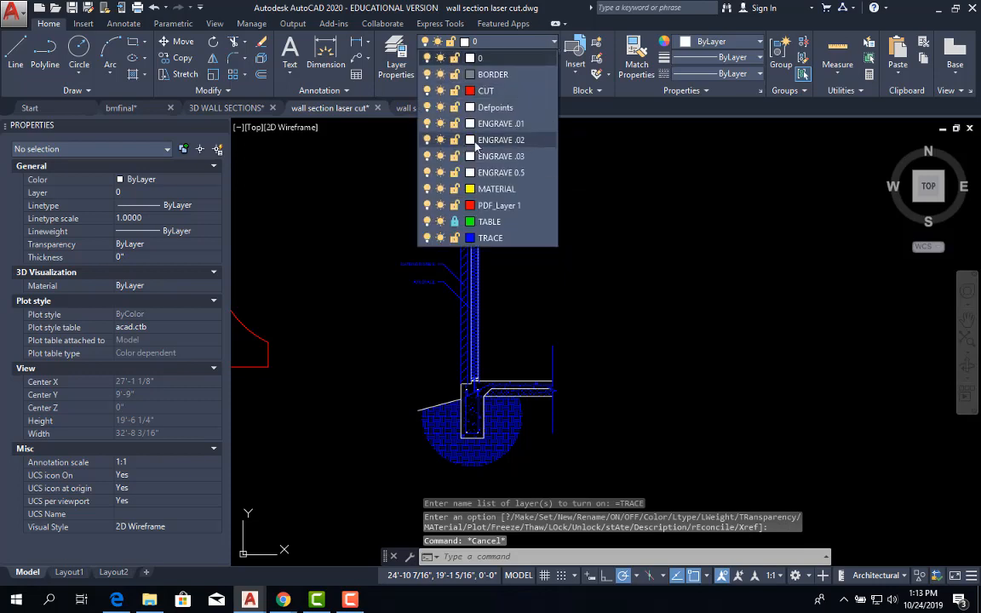
{"action": "left_click", "coordinate": [427, 156]}
{"action": "left_click", "coordinate": [694, 273]}
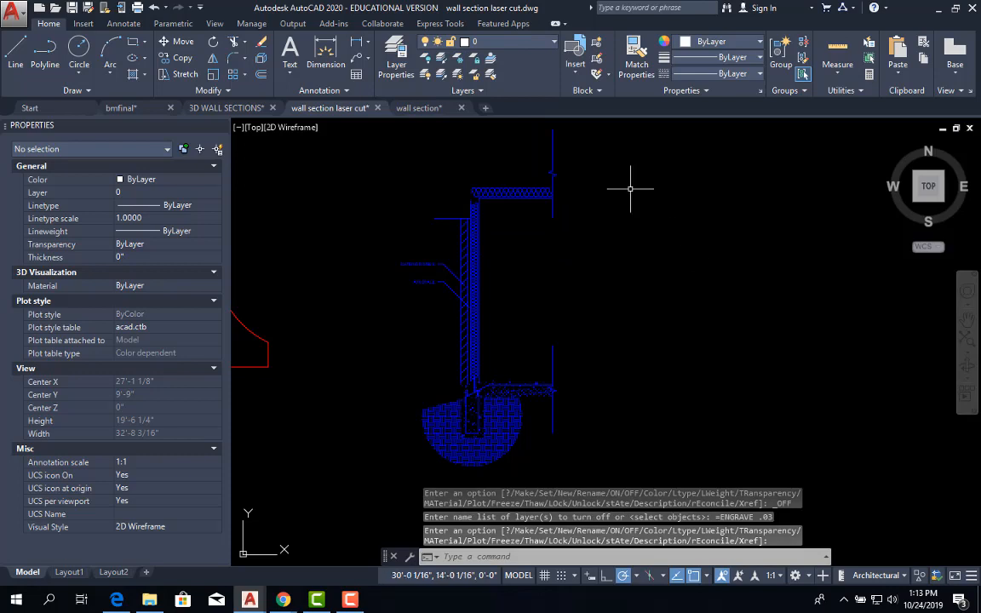
{"action": "left_click", "coordinate": [554, 43]}
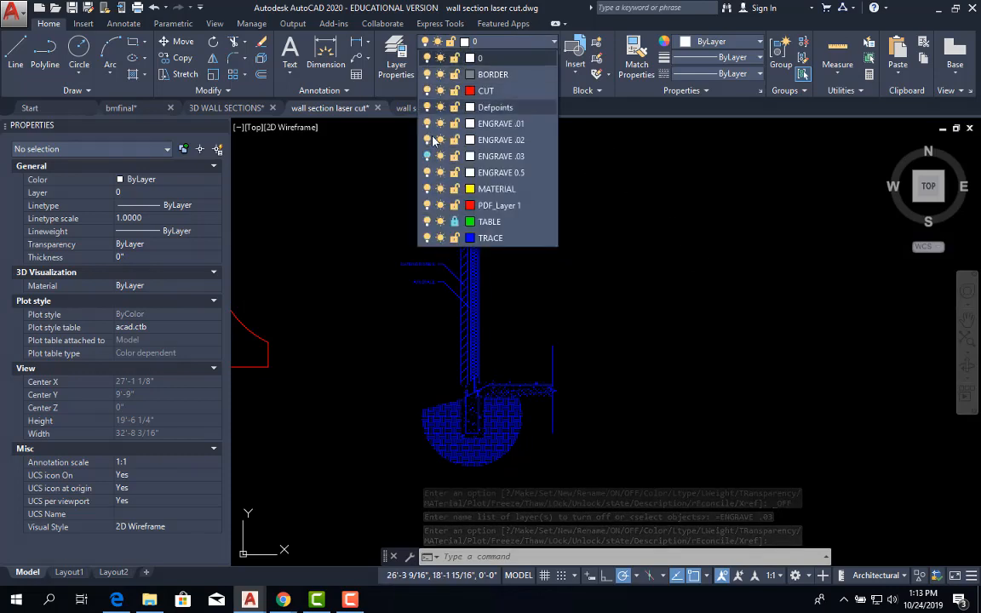
{"action": "left_click", "coordinate": [428, 156]}
{"action": "left_click", "coordinate": [598, 214]}
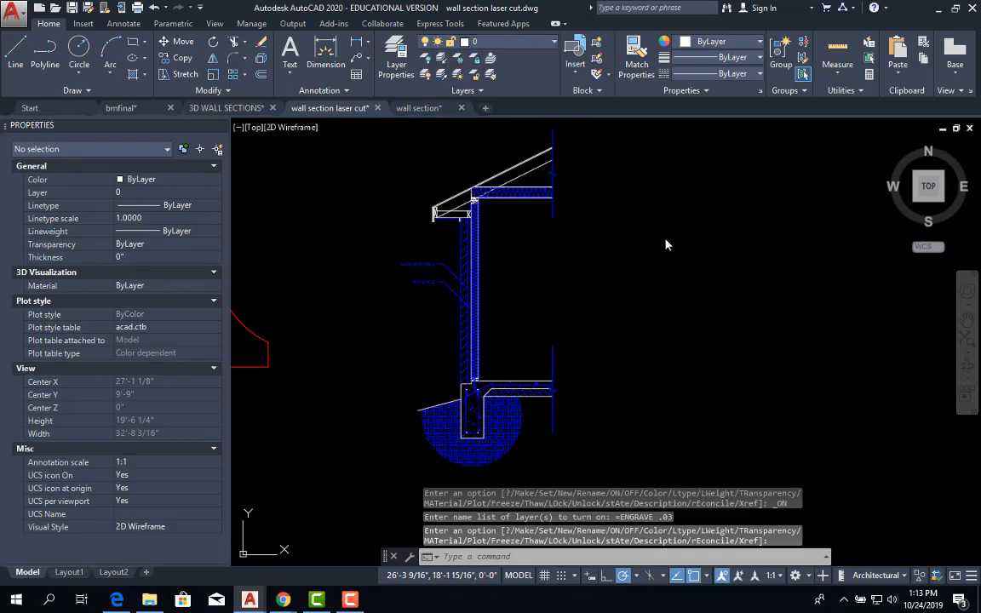
{"action": "scroll", "coordinate": [598, 213], "scroll_direction": "down", "scroll_amount": 2}
{"action": "middle_click_drag", "start_coordinate": [633, 245], "coordinate": [578, 249]}
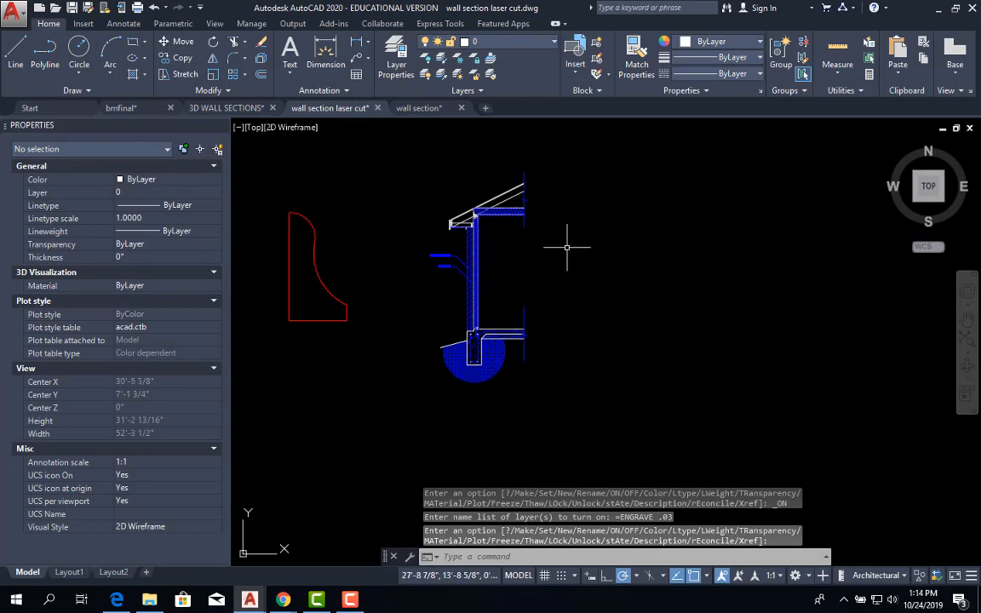
{"action": "scroll", "coordinate": [483, 285], "scroll_direction": "up", "scroll_amount": 4}
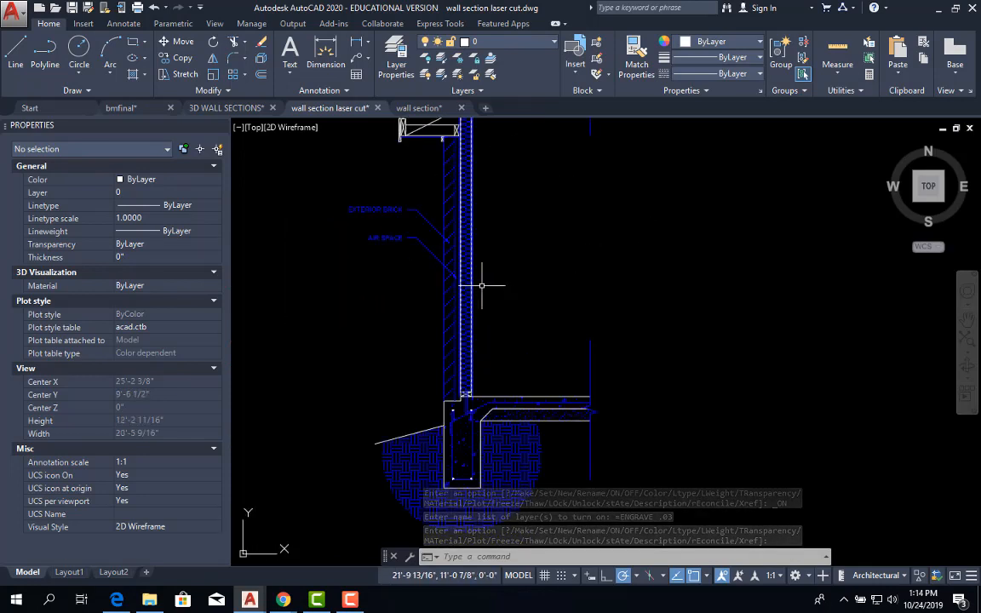